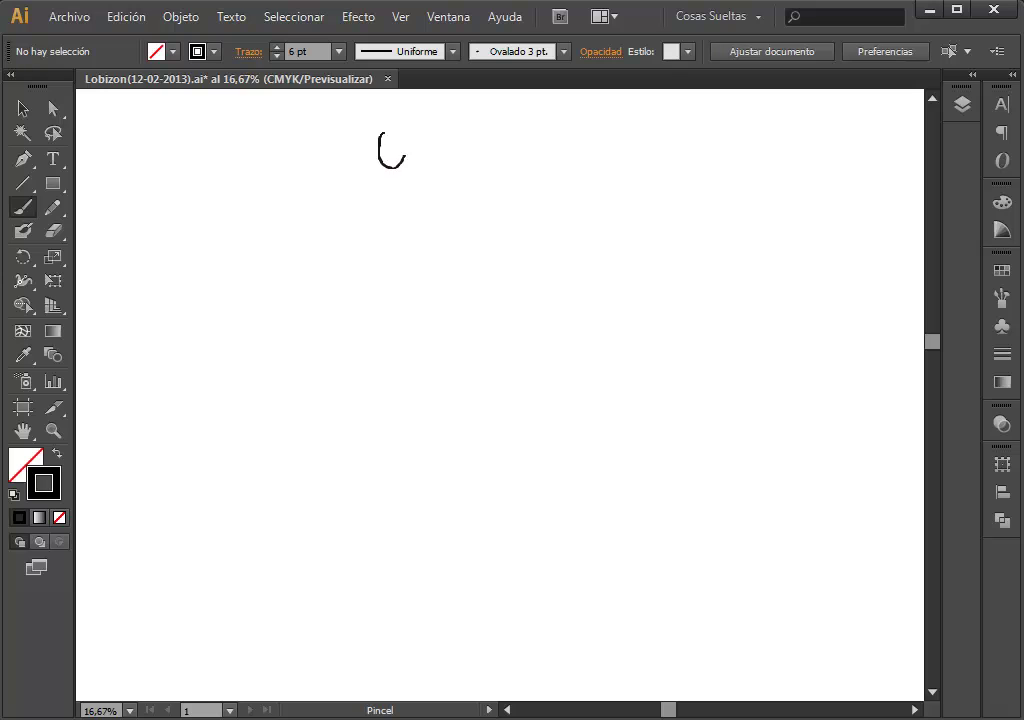
Step: Hand-letter the heading '-05- Que usaremos:' with the Paintbrush
left_click_drag(331, 153, 356, 152)
left_click_drag(228, 200, 232, 201)
mouse_move(226, 190)
left_mouse_down()
mouse_move(248, 242)
mouse_move(600, 225)
left_mouse_up()
left_click(627, 212)
Step: Sketch tool icons below the heading: arrow, paintbrush, eraser and magnifier
mouse_move(171, 289)
left_mouse_down()
mouse_move(194, 347)
mouse_move(178, 330)
mouse_move(198, 342)
mouse_move(205, 330)
left_mouse_up()
mouse_move(360, 333)
left_mouse_down()
mouse_move(332, 348)
mouse_move(402, 298)
left_mouse_up()
mouse_move(485, 320)
left_mouse_down()
mouse_move(514, 343)
mouse_move(486, 319)
mouse_move(540, 292)
mouse_move(514, 342)
left_mouse_up()
mouse_move(624, 298)
left_mouse_down()
mouse_move(626, 314)
mouse_move(675, 345)
left_mouse_up()
left_click_drag(720, 292, 721, 333)
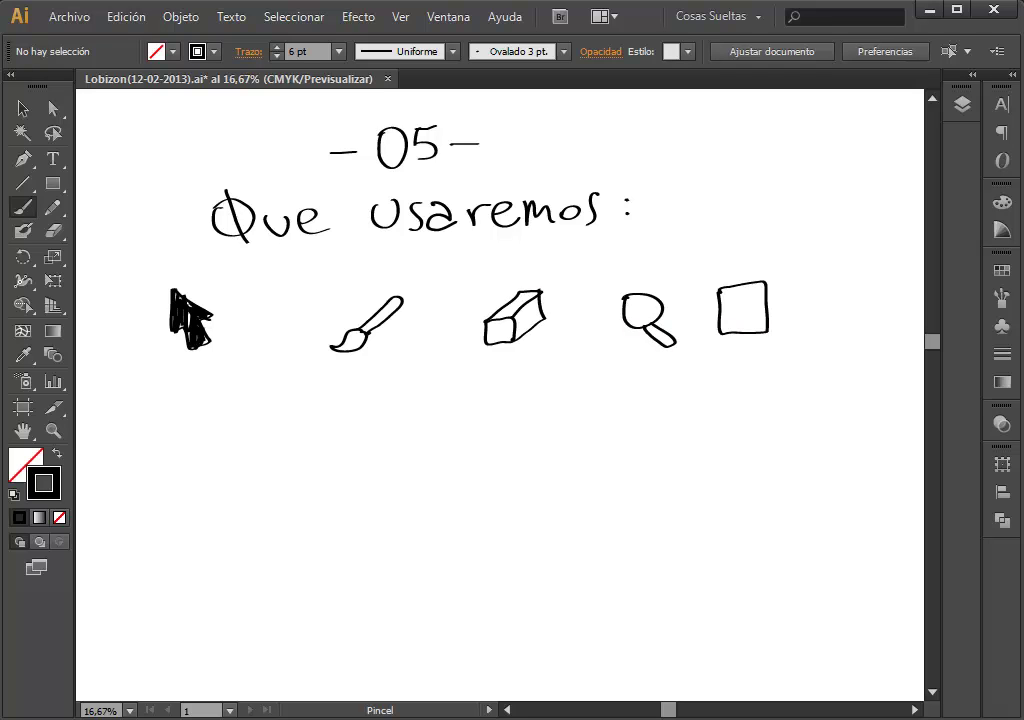
Step: Label each tool sketch with its shortcut letter, such as V, B and M
left_click_drag(188, 384, 214, 385)
left_click_drag(341, 378, 341, 411)
left_click_drag(341, 378, 342, 410)
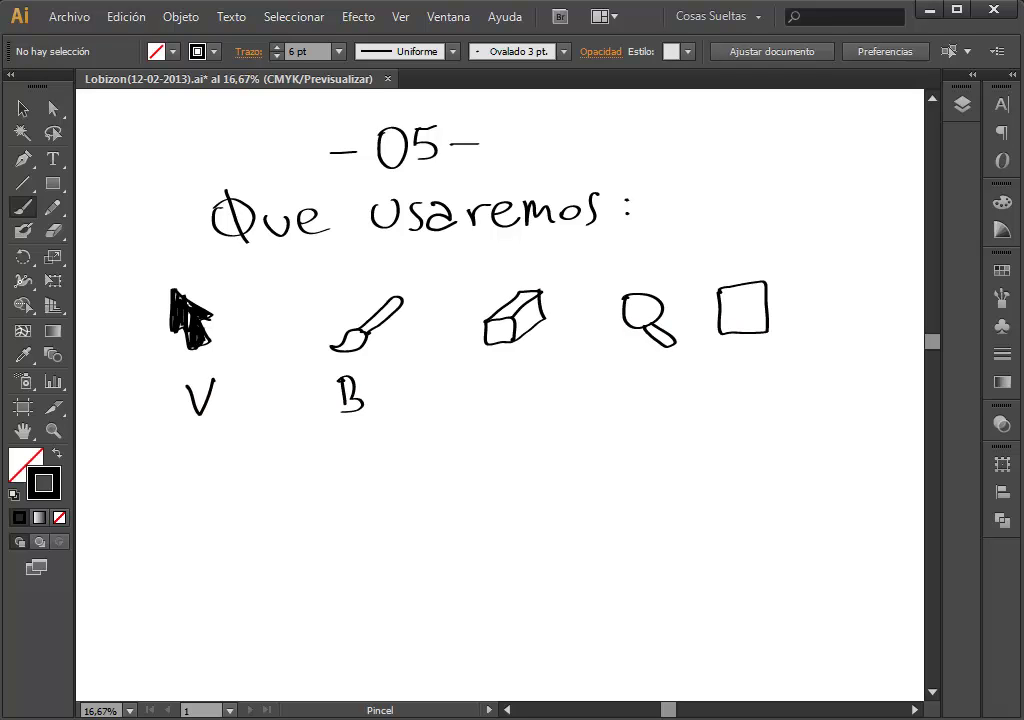
left_click_drag(460, 383, 448, 404)
left_click_drag(468, 378, 486, 405)
mouse_move(502, 378)
left_mouse_down()
mouse_move(494, 405)
mouse_move(553, 401)
left_mouse_up()
left_click_drag(640, 377, 664, 396)
left_click_drag(731, 366, 750, 391)
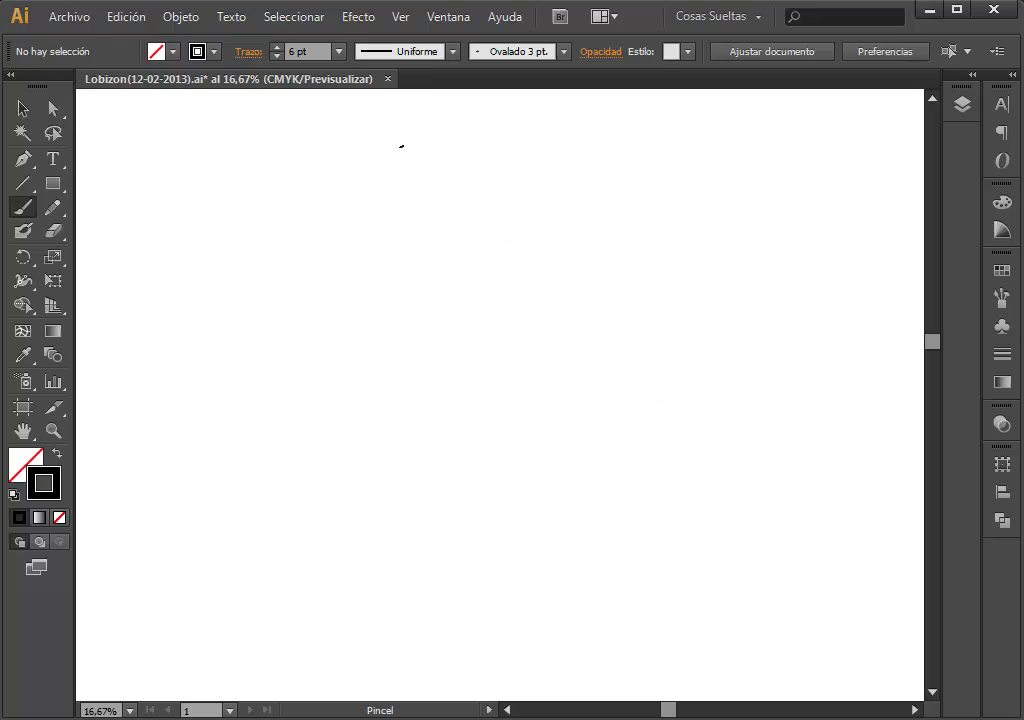
Step: Hand-letter the new heading '06 Partes del dibujo'
left_click_drag(420, 146, 412, 146)
left_click_drag(462, 142, 446, 160)
left_click_drag(486, 162, 503, 160)
mouse_move(166, 232)
left_mouse_down()
mouse_move(170, 274)
mouse_move(214, 272)
left_mouse_up()
left_click_drag(246, 232, 248, 268)
left_click_drag(268, 258, 290, 268)
left_click_drag(367, 232, 364, 270)
left_click_drag(378, 262, 404, 272)
left_click_drag(474, 248, 478, 272)
mouse_move(489, 252)
left_mouse_down()
mouse_move(490, 272)
mouse_move(604, 256)
left_mouse_up()
Step: Write the first line '-Boceto = Libre + Transparencia'
left_click_drag(165, 366, 185, 366)
mouse_move(200, 346)
left_mouse_down()
mouse_move(203, 382)
mouse_move(256, 368)
mouse_move(374, 364)
left_mouse_up()
left_click_drag(410, 352, 500, 358)
mouse_move(510, 342)
left_mouse_down()
mouse_move(548, 356)
mouse_move(598, 345)
left_mouse_up()
mouse_move(628, 326)
left_mouse_down()
mouse_move(628, 354)
mouse_move(640, 322)
left_mouse_up()
mouse_move(646, 352)
left_mouse_down()
mouse_move(660, 338)
mouse_move(700, 356)
left_mouse_up()
mouse_move(712, 340)
left_mouse_down()
mouse_move(702, 358)
mouse_move(864, 345)
left_mouse_up()
Step: Write the second line 'Línea = Libre + Grosor + Texto'
left_click_drag(172, 454, 190, 453)
mouse_move(206, 422)
left_mouse_down()
mouse_move(225, 452)
mouse_move(312, 452)
left_mouse_up()
left_click_drag(342, 436, 425, 440)
left_click_drag(432, 432, 516, 438)
left_click_drag(505, 426, 612, 420)
mouse_move(628, 413)
left_mouse_down()
mouse_move(620, 428)
mouse_move(672, 412)
mouse_move(708, 432)
left_mouse_up()
left_click_drag(696, 418, 720, 415)
mouse_move(742, 400)
left_mouse_down()
mouse_move(740, 432)
mouse_move(768, 398)
left_mouse_up()
left_click_drag(752, 420, 845, 418)
Step: Write the third line 'Color = Libre + Agrupación'
left_click_drag(233, 494, 236, 524)
left_click_drag(252, 507, 250, 507)
mouse_move(273, 490)
left_mouse_down()
mouse_move(271, 525)
mouse_move(284, 507)
left_mouse_up()
left_click_drag(298, 524, 311, 507)
left_click_drag(350, 505, 412, 519)
mouse_move(425, 483)
left_mouse_down()
mouse_move(440, 506)
mouse_move(517, 517)
left_mouse_up()
mouse_move(566, 483)
left_mouse_down()
mouse_move(556, 517)
mouse_move(591, 496)
mouse_move(598, 528)
left_mouse_up()
mouse_move(614, 508)
left_mouse_down()
mouse_move(655, 492)
mouse_move(728, 508)
mouse_move(785, 505)
left_mouse_up()
left_click_drag(745, 478, 750, 472)
Step: Write the fourth line 'Extra = Sombra + transparencia'
mouse_move(242, 562)
left_mouse_down()
mouse_move(244, 594)
mouse_move(332, 592)
left_mouse_up()
left_click_drag(364, 581, 381, 569)
mouse_move(422, 561)
left_mouse_down()
mouse_move(406, 594)
mouse_move(438, 574)
left_mouse_up()
left_click_drag(452, 592, 592, 577)
mouse_move(623, 558)
left_mouse_down()
mouse_move(622, 590)
mouse_move(640, 556)
left_mouse_up()
mouse_move(642, 582)
left_mouse_down()
mouse_move(656, 568)
mouse_move(806, 580)
left_mouse_up()
left_click_drag(826, 568, 824, 580)
mouse_move(833, 566)
left_mouse_down()
mouse_move(833, 580)
mouse_move(857, 580)
left_mouse_up()
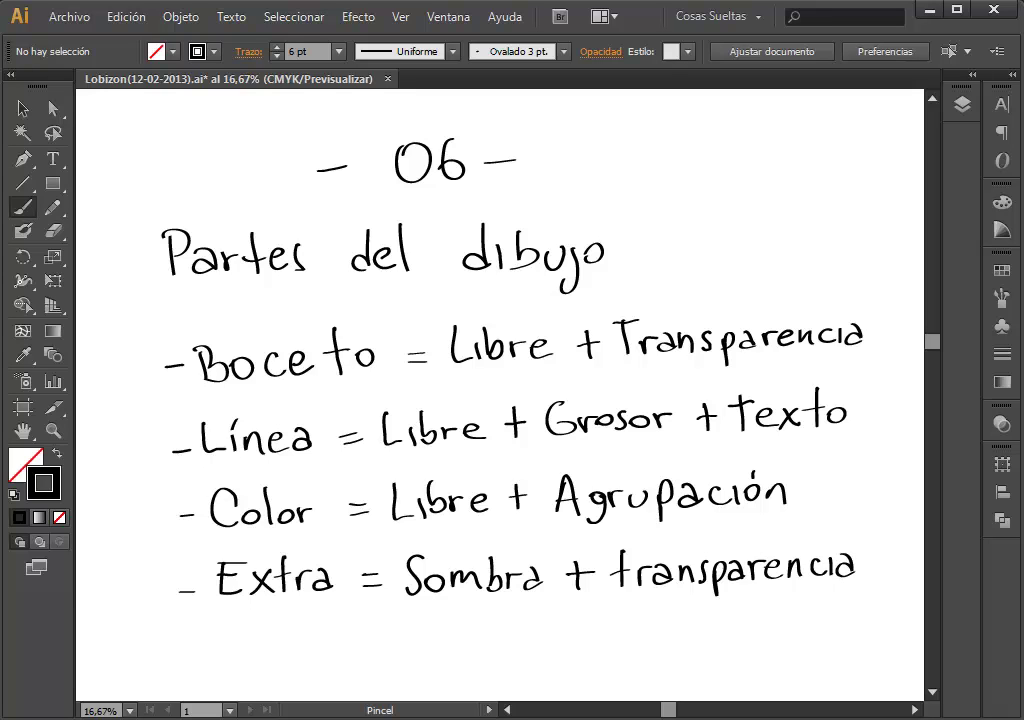
Step: Bracket the four lines together and label the bracket CAPAS vertically
mouse_move(168, 398)
left_mouse_down()
mouse_move(170, 520)
mouse_move(194, 590)
left_mouse_up()
mouse_move(136, 542)
left_mouse_down()
mouse_move(155, 543)
mouse_move(146, 525)
left_mouse_up()
left_click_drag(136, 497, 155, 476)
left_click_drag(133, 424, 154, 443)
Step: Rename the existing layer to boceto in the Layers panel
left_click(962, 104)
double_click(820, 116)
type("boceto")
key("Return")
Step: Add two new layers named linea and color
left_click(881, 242)
double_click(830, 116)
type("linea")
key("Return")
left_click(881, 242)
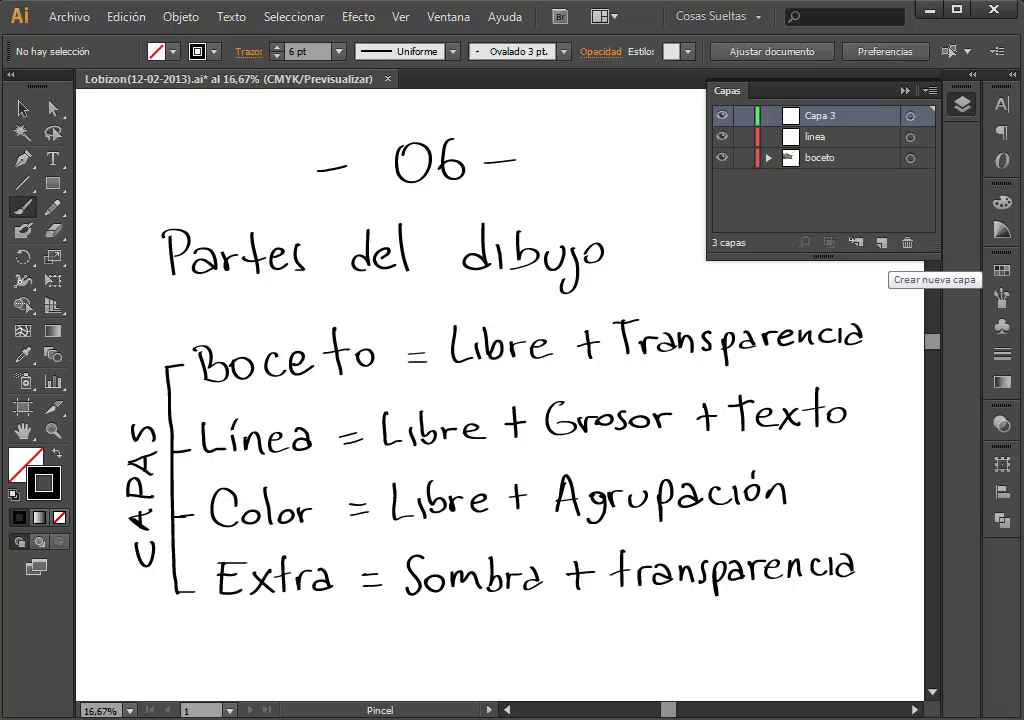
double_click(830, 116)
type("color")
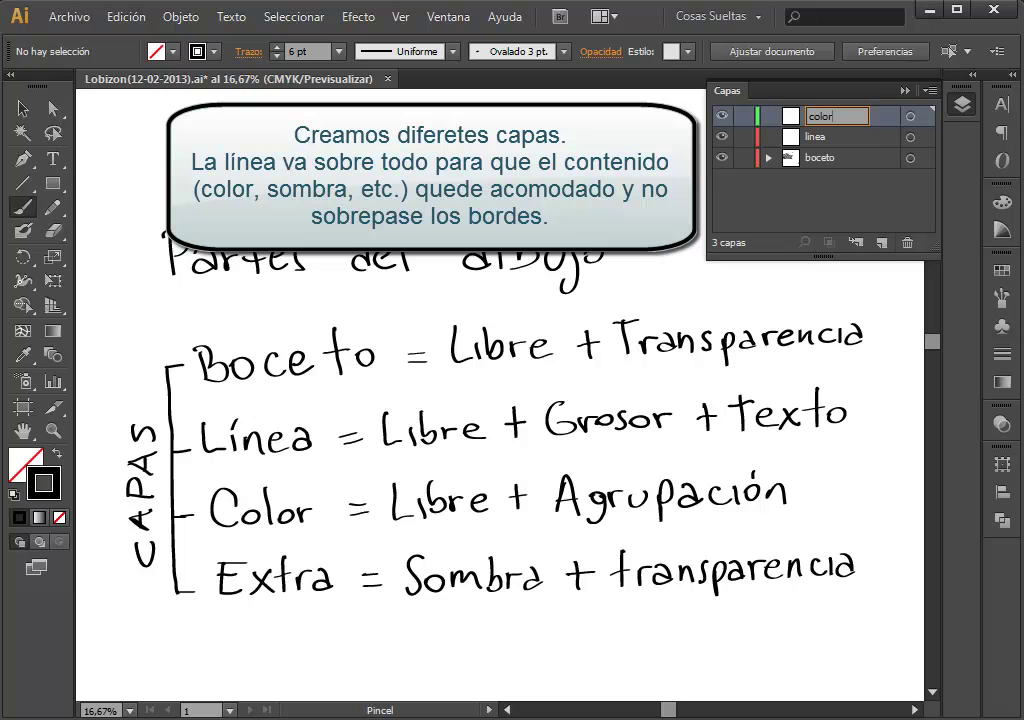
key("Return")
Step: Add a fourth layer named extra and drag linea to the top
left_click(881, 242)
double_click(830, 116)
type("extra")
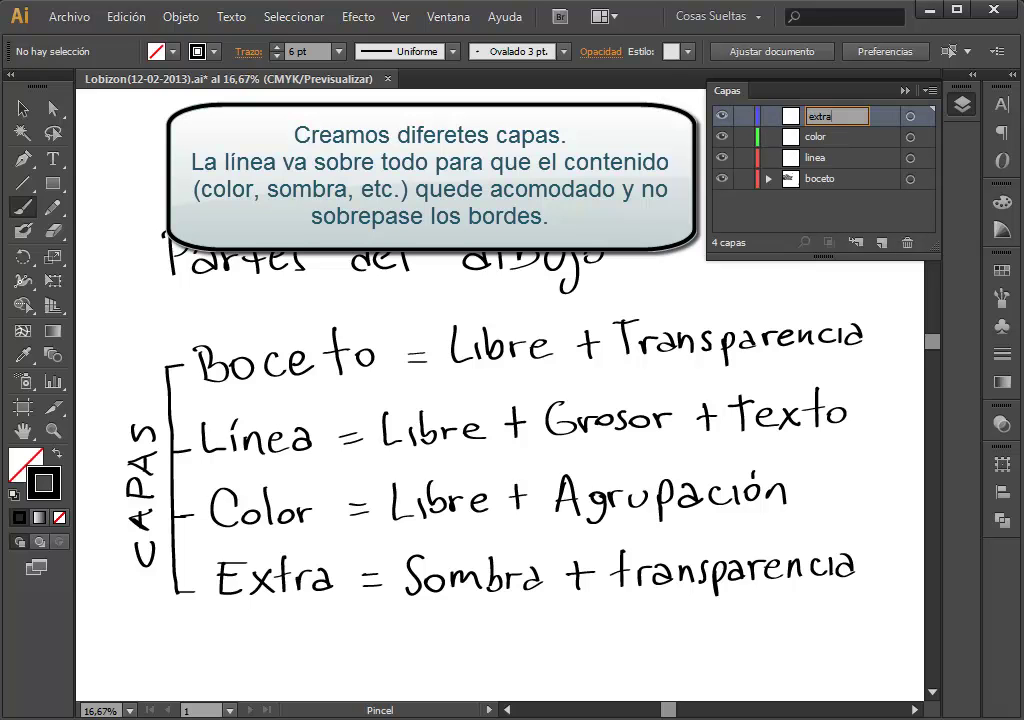
key("Return")
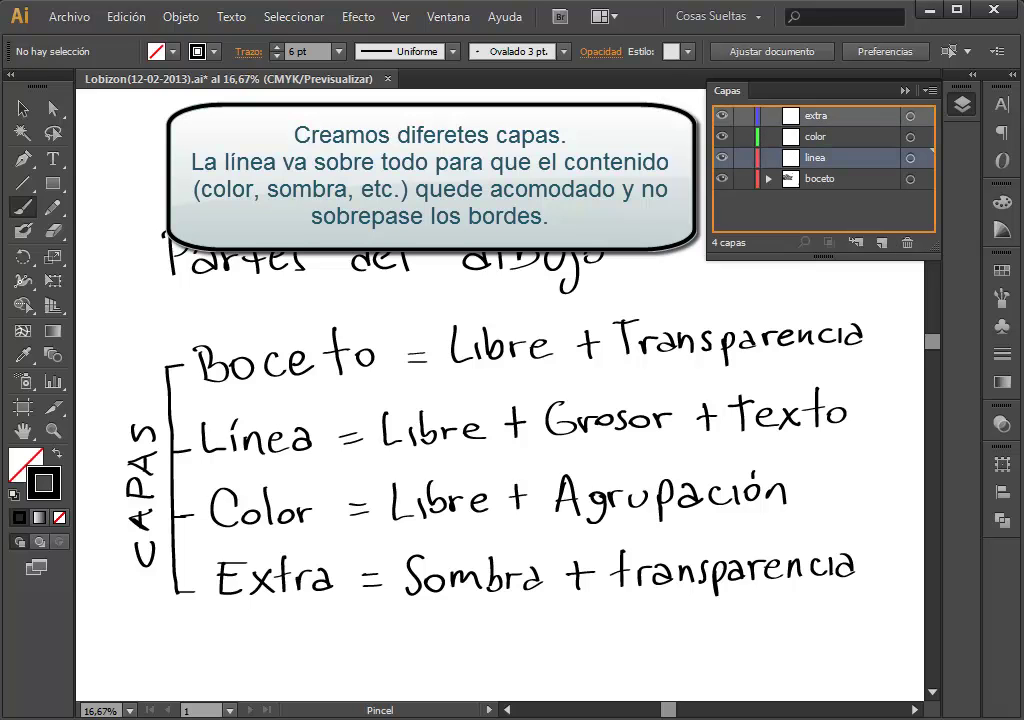
left_click_drag(815, 157, 815, 110)
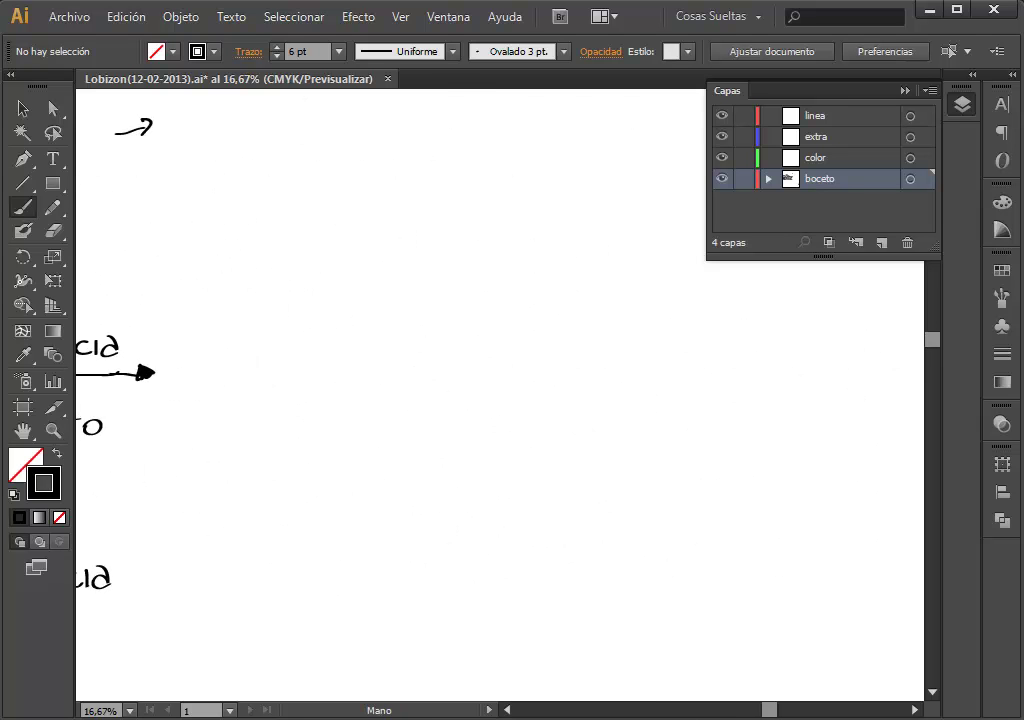
Step: Sketch the long-beaked bird's head and neck standing on a flying carpet
mouse_move(438, 340)
left_mouse_down()
mouse_move(513, 316)
mouse_move(545, 264)
mouse_move(540, 345)
mouse_move(476, 333)
left_mouse_up()
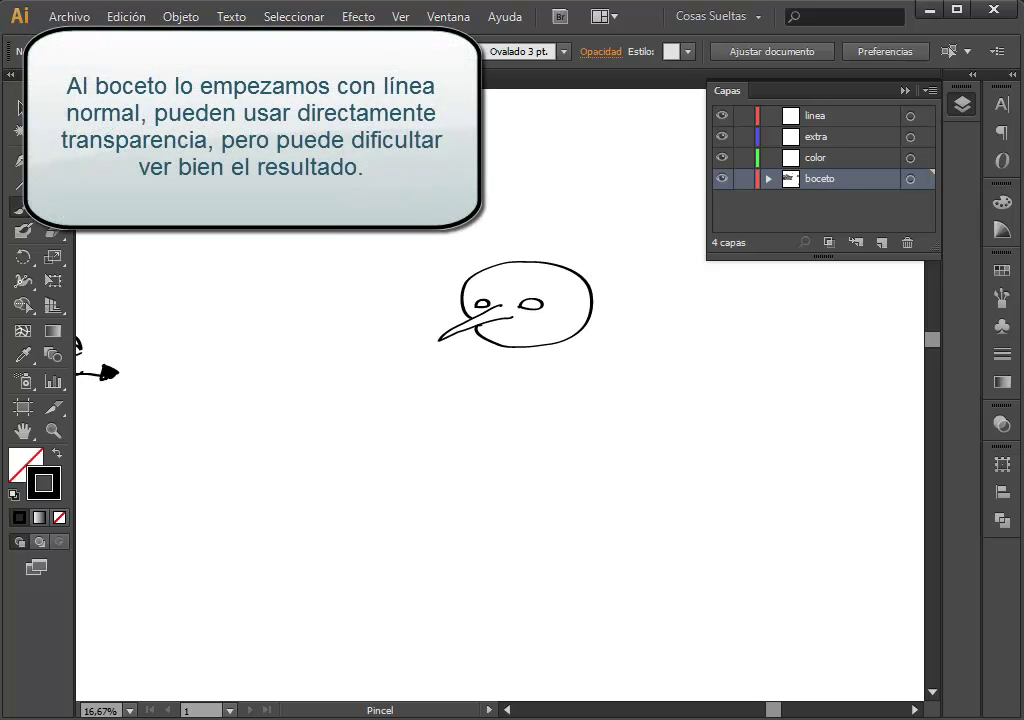
mouse_move(583, 332)
left_mouse_down()
mouse_move(613, 430)
mouse_move(613, 552)
mouse_move(569, 430)
mouse_move(548, 558)
mouse_move(613, 550)
left_mouse_up()
left_click_drag(545, 522, 412, 544)
left_click_drag(613, 522, 797, 562)
mouse_move(408, 540)
left_mouse_down()
mouse_move(540, 615)
mouse_move(797, 562)
mouse_move(418, 541)
left_mouse_up()
left_click_drag(428, 535, 440, 540)
left_click_drag(457, 528, 520, 528)
Step: Add fringe ticks along the carpet edges and wind strokes around the bird
left_click_drag(532, 516, 540, 524)
left_click_drag(590, 621, 610, 628)
left_click_drag(615, 615, 630, 623)
left_click_drag(745, 586, 760, 593)
left_click_drag(770, 576, 785, 580)
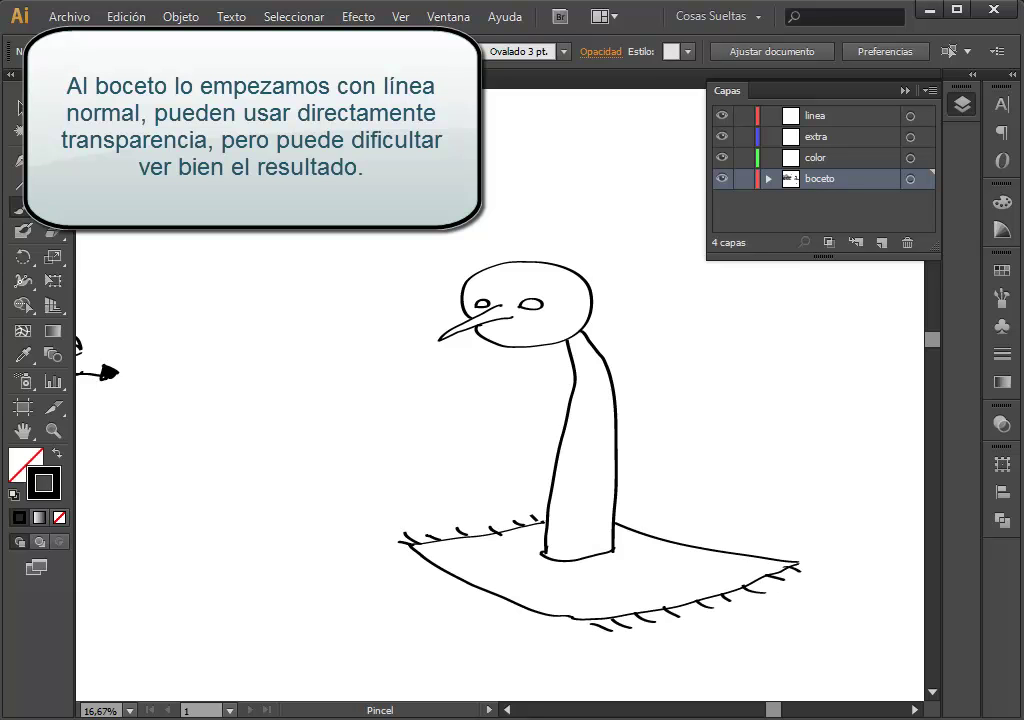
left_click_drag(256, 470, 305, 466)
mouse_move(458, 434)
left_mouse_down()
mouse_move(473, 450)
mouse_move(501, 439)
left_mouse_up()
left_click_drag(288, 351, 316, 347)
left_click_drag(719, 399, 755, 392)
left_click_drag(761, 515, 806, 507)
left_click_drag(278, 604, 318, 596)
left_click_drag(397, 595, 397, 607)
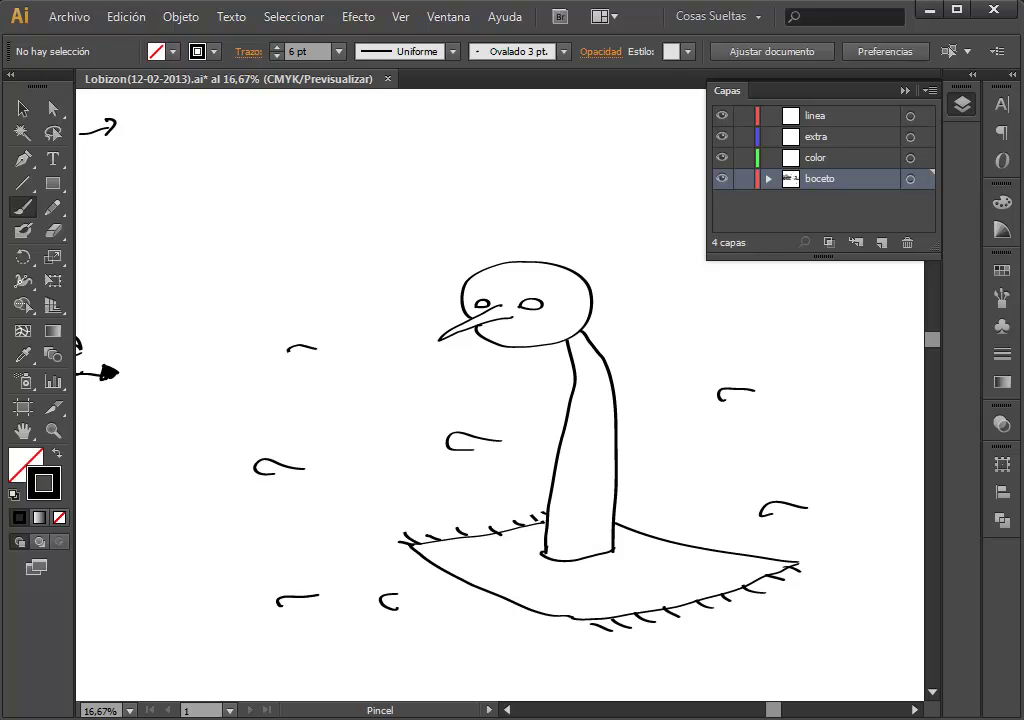
Step: Draw a banner with a curled flap above the bird and write 'Volar'
mouse_move(277, 185)
left_mouse_down()
mouse_move(266, 222)
mouse_move(528, 226)
left_mouse_up()
left_click_drag(540, 183, 527, 215)
left_click_drag(280, 185, 538, 183)
left_click_drag(272, 225, 333, 252)
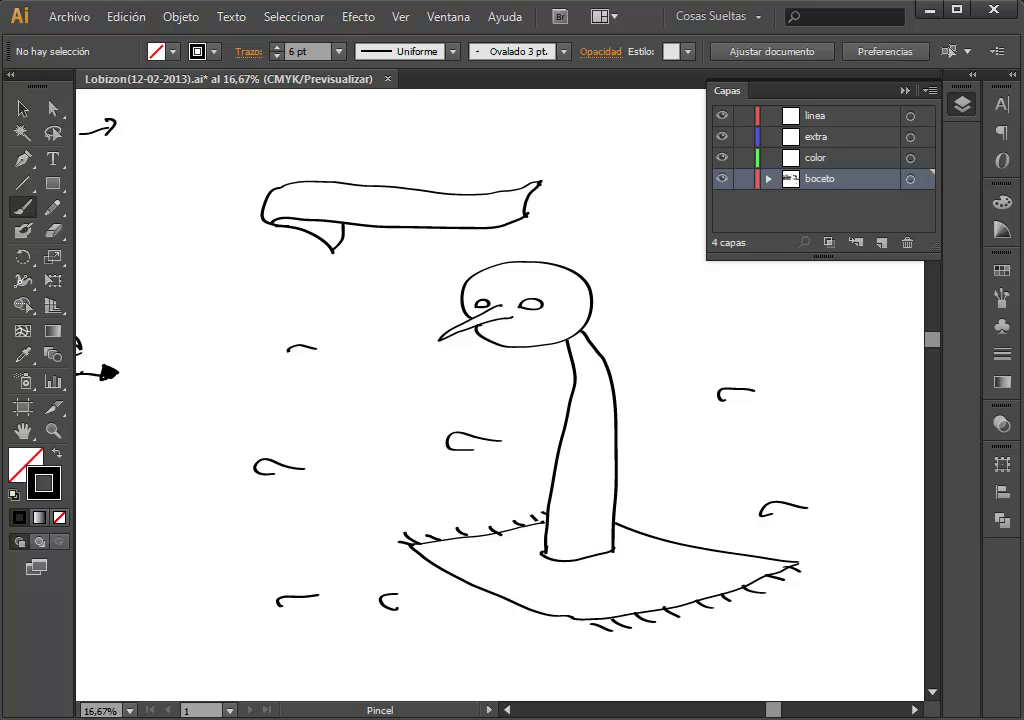
left_click_drag(305, 149, 328, 148)
left_click_drag(343, 155, 341, 156)
mouse_move(356, 146)
left_mouse_down()
mouse_move(358, 166)
mouse_move(378, 166)
left_mouse_up()
left_click_drag(379, 166, 388, 152)
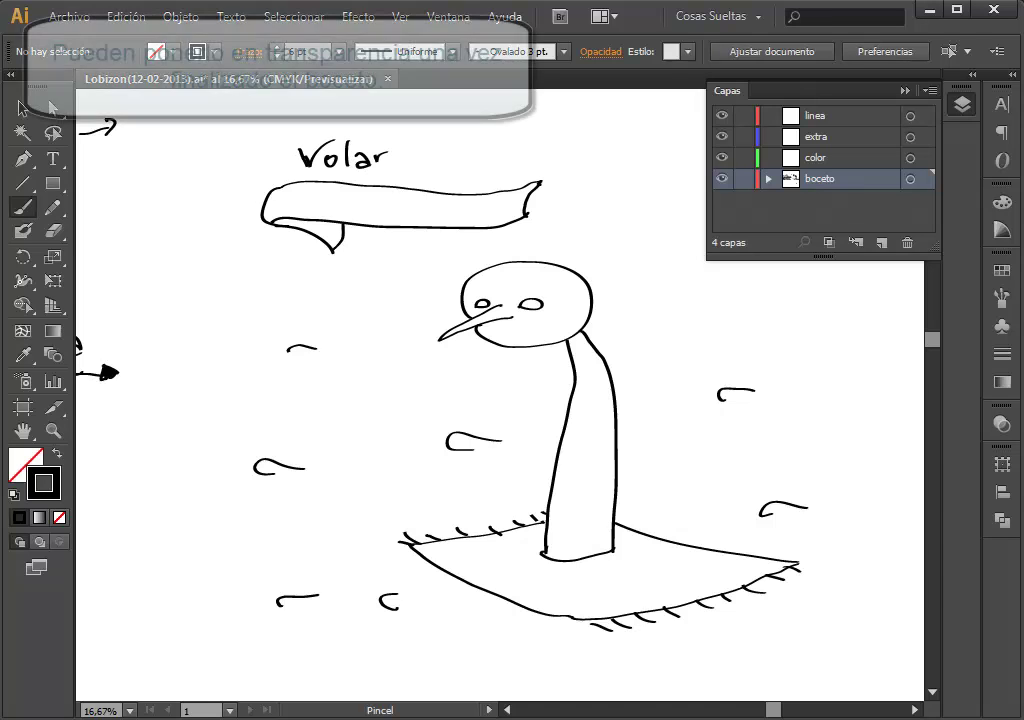
Step: Set the entire bird sketch to 20% opacity, then deselect it
key("v")
left_click_drag(203, 130, 891, 676)
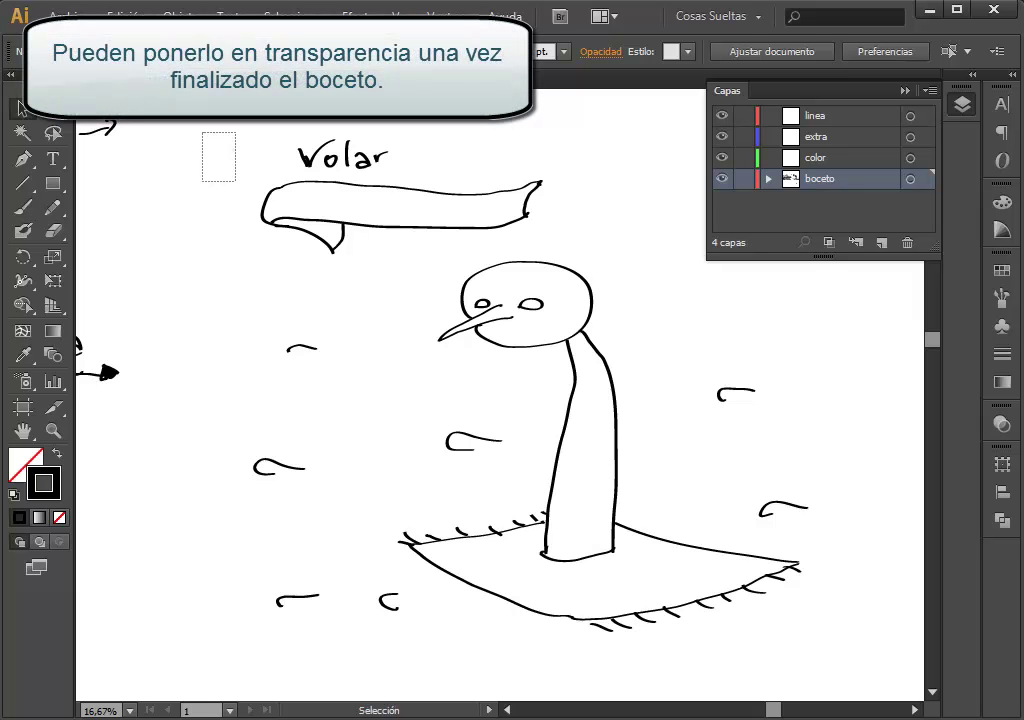
left_click(1001, 424)
left_click(966, 434)
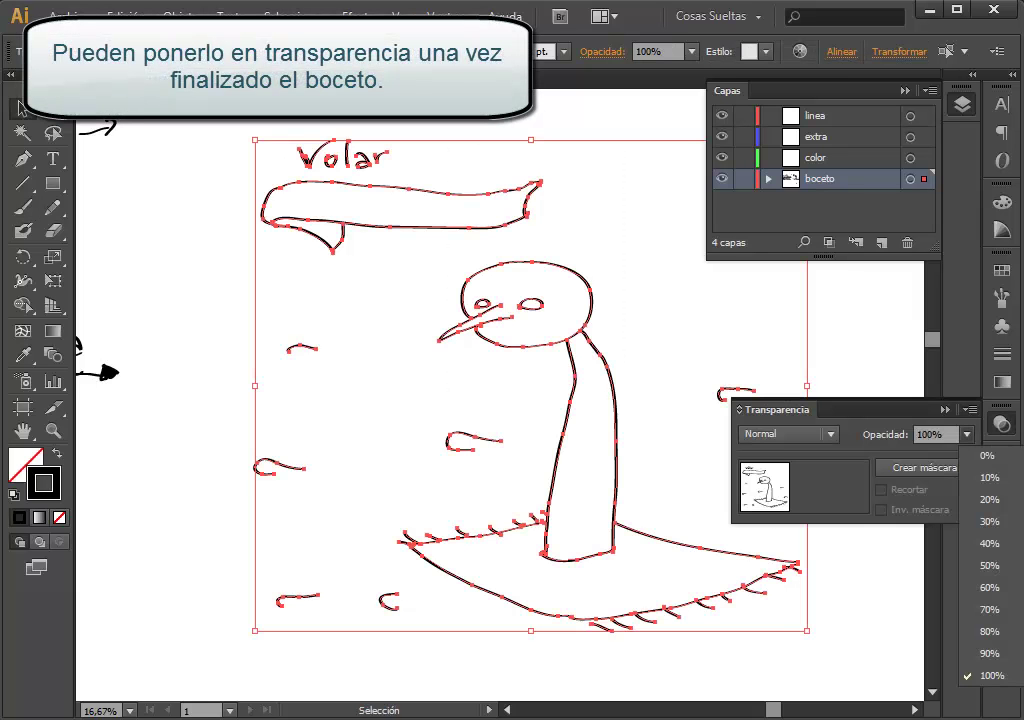
left_click(987, 505)
key("ctrl+shift+a")
key("ctrl+shift+F10")
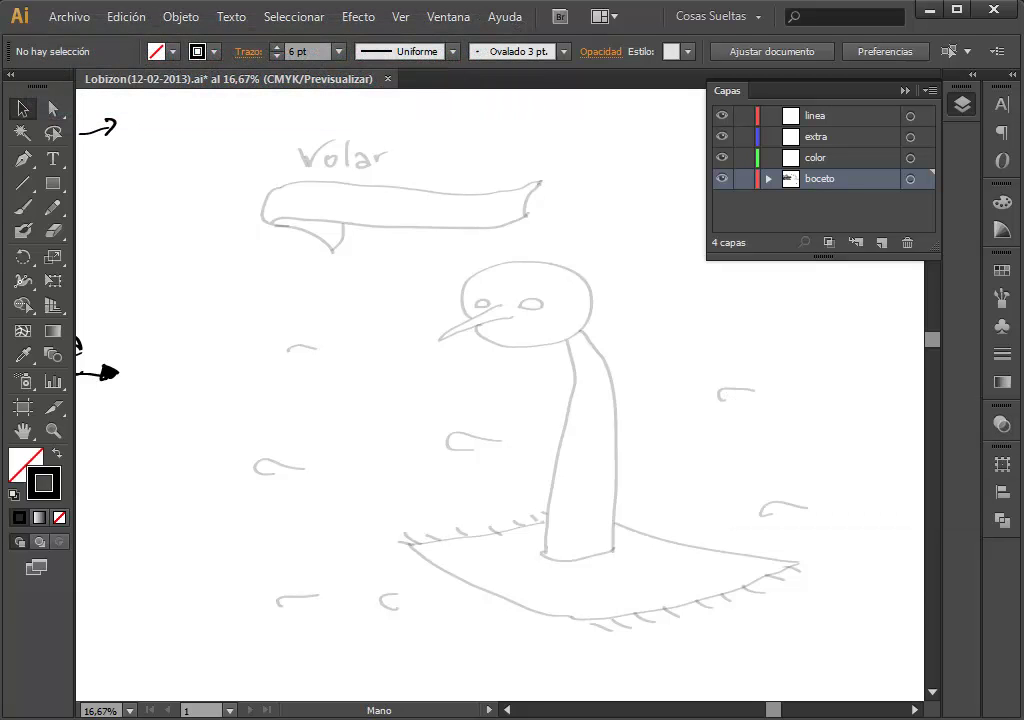
Step: Bring the notes page into view and draw an arrow under the Línea row
left_click_drag(300, 400, 755, 380)
left_click_drag(400, 400, 690, 405)
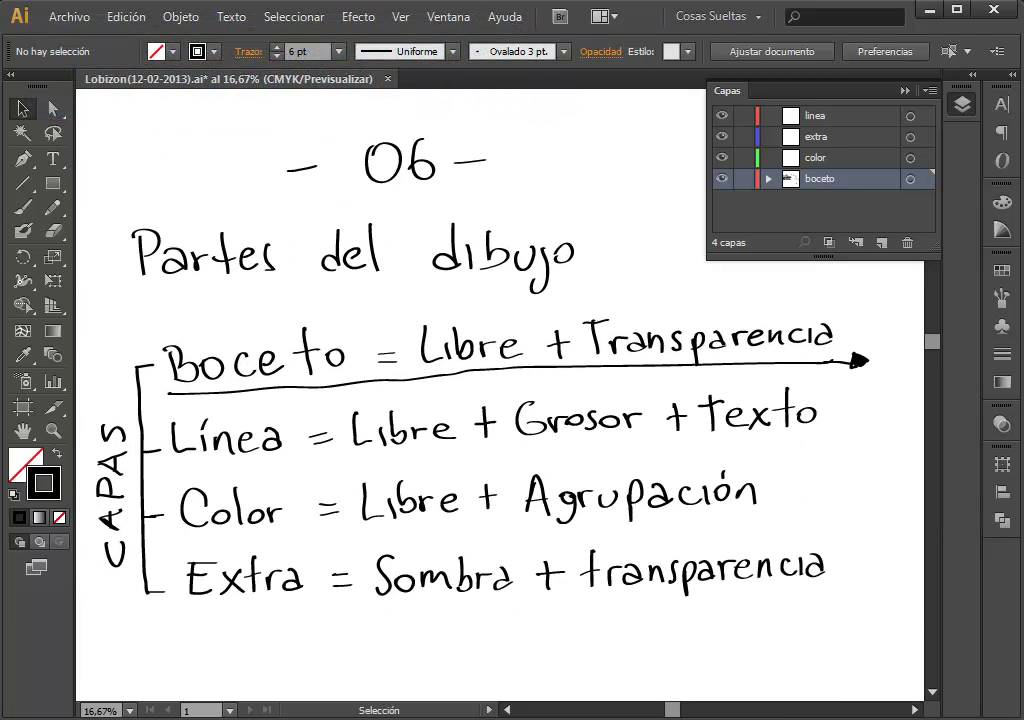
key("b")
left_click_drag(172, 461, 862, 449)
Step: On the linea layer, ink the bird's eyes, neck and carpet outline
left_click(830, 116)
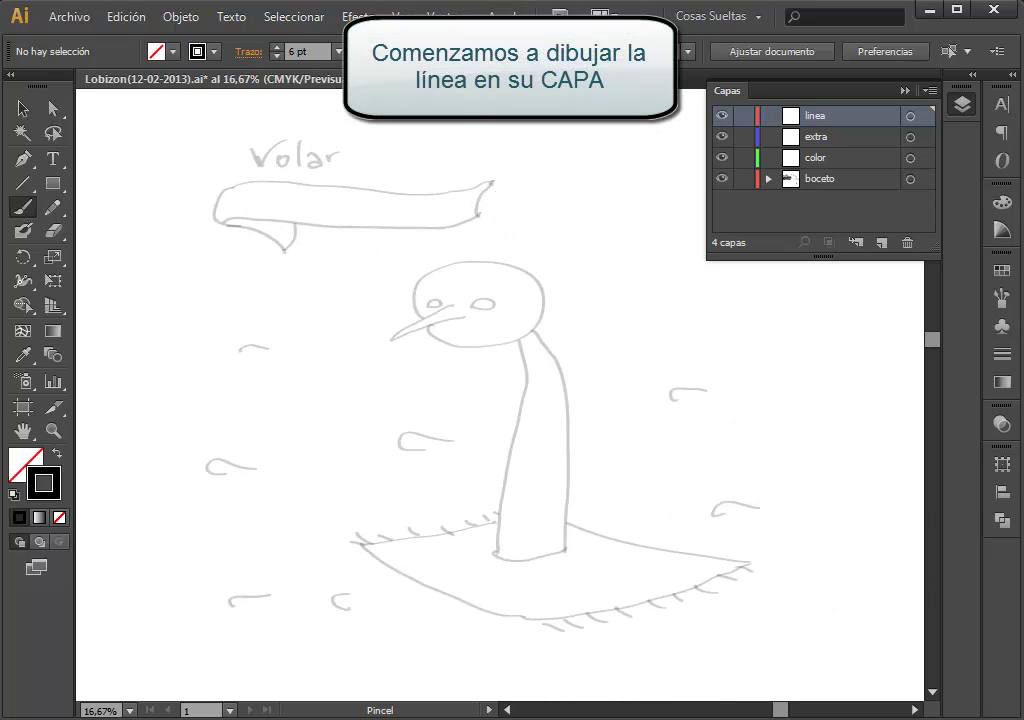
mouse_move(441, 302)
left_mouse_down()
mouse_move(429, 300)
mouse_move(479, 297)
mouse_move(385, 336)
mouse_move(430, 327)
mouse_move(441, 279)
mouse_move(533, 305)
mouse_move(428, 328)
left_mouse_up()
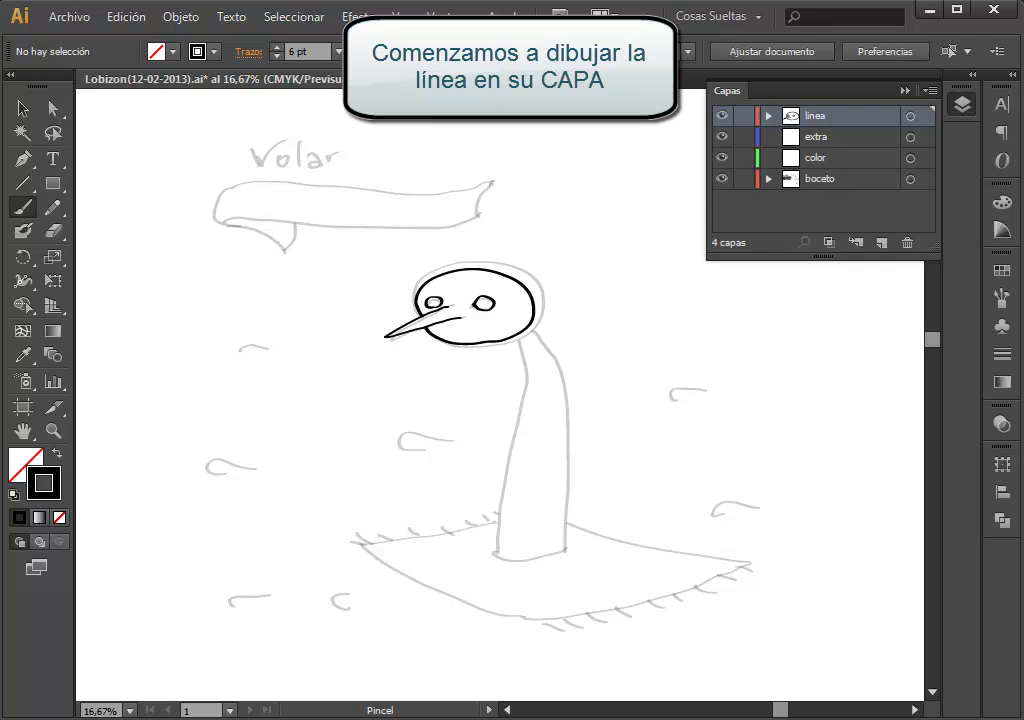
mouse_move(528, 327)
left_mouse_down()
mouse_move(588, 405)
mouse_move(578, 548)
mouse_move(527, 347)
mouse_move(507, 538)
mouse_move(580, 549)
left_mouse_up()
left_click_drag(370, 535, 510, 518)
mouse_move(370, 537)
left_mouse_down()
mouse_move(470, 605)
mouse_move(650, 597)
mouse_move(740, 568)
left_mouse_up()
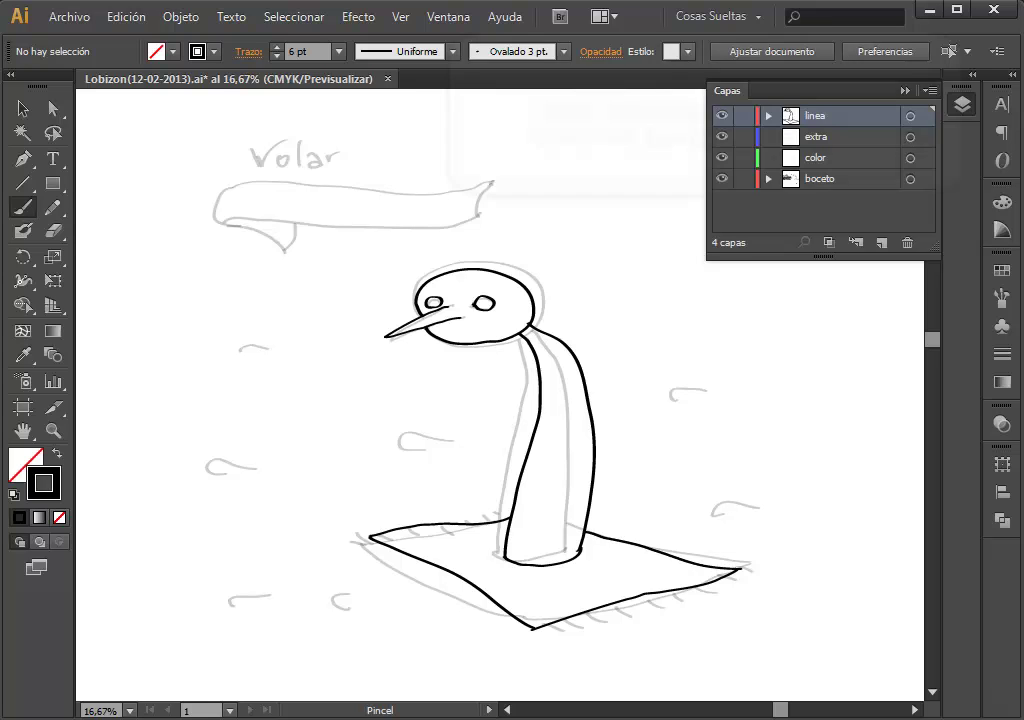
Step: At 3 pt stroke, add curled wind strokes around the bird and carpet
left_click(339, 51)
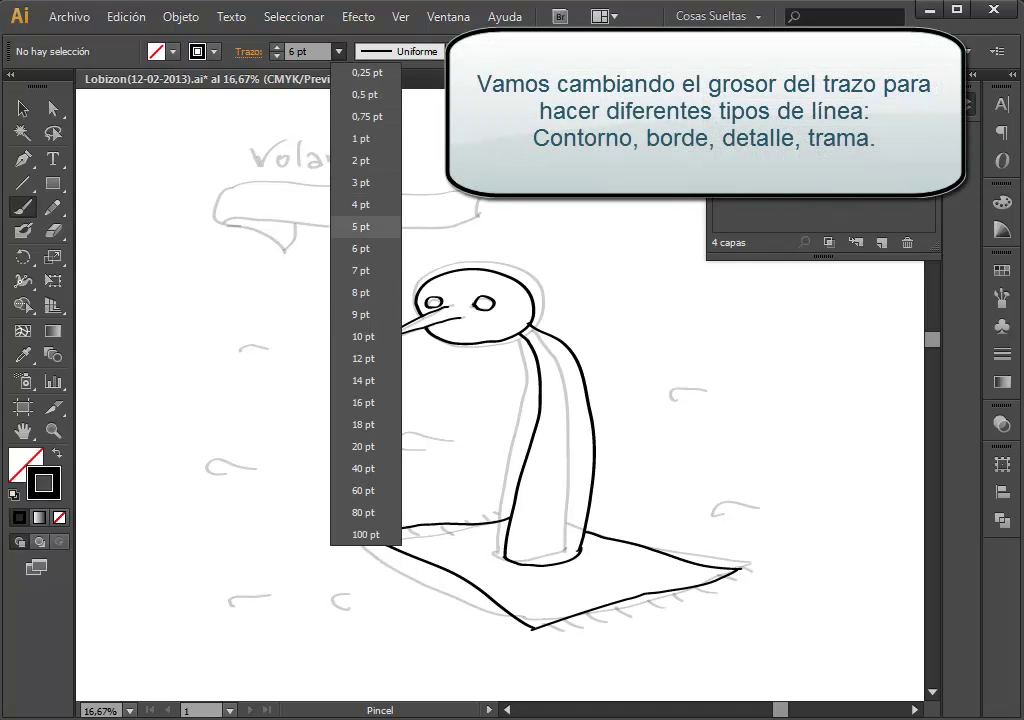
left_click(361, 182)
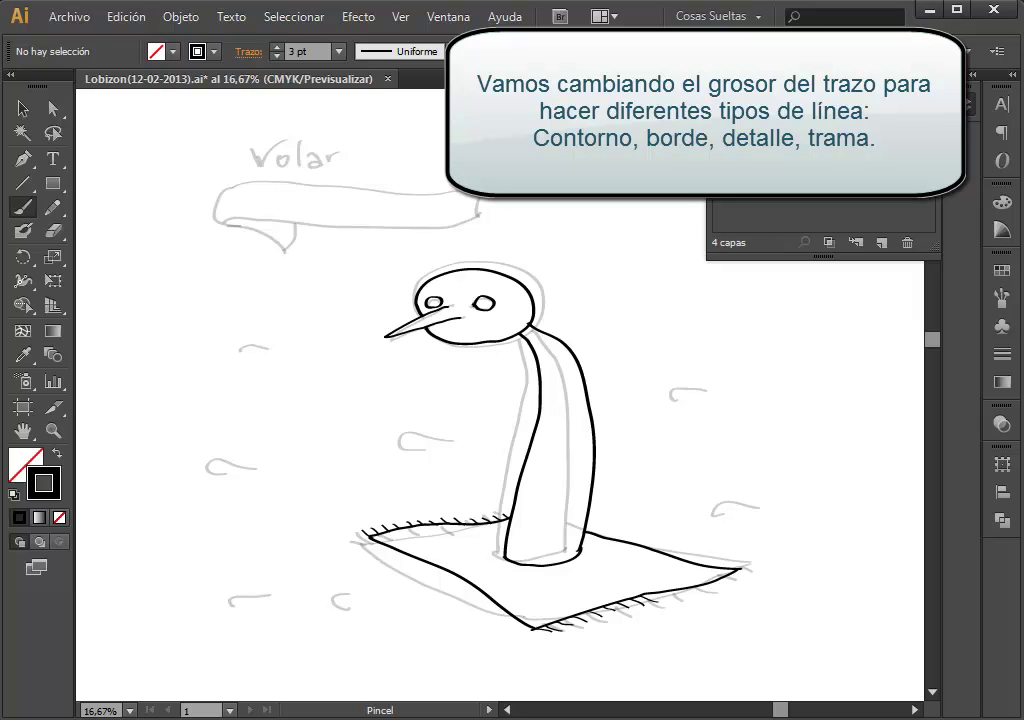
left_click_drag(212, 463, 287, 463)
left_click_drag(300, 572, 352, 569)
left_click_drag(692, 530, 755, 533)
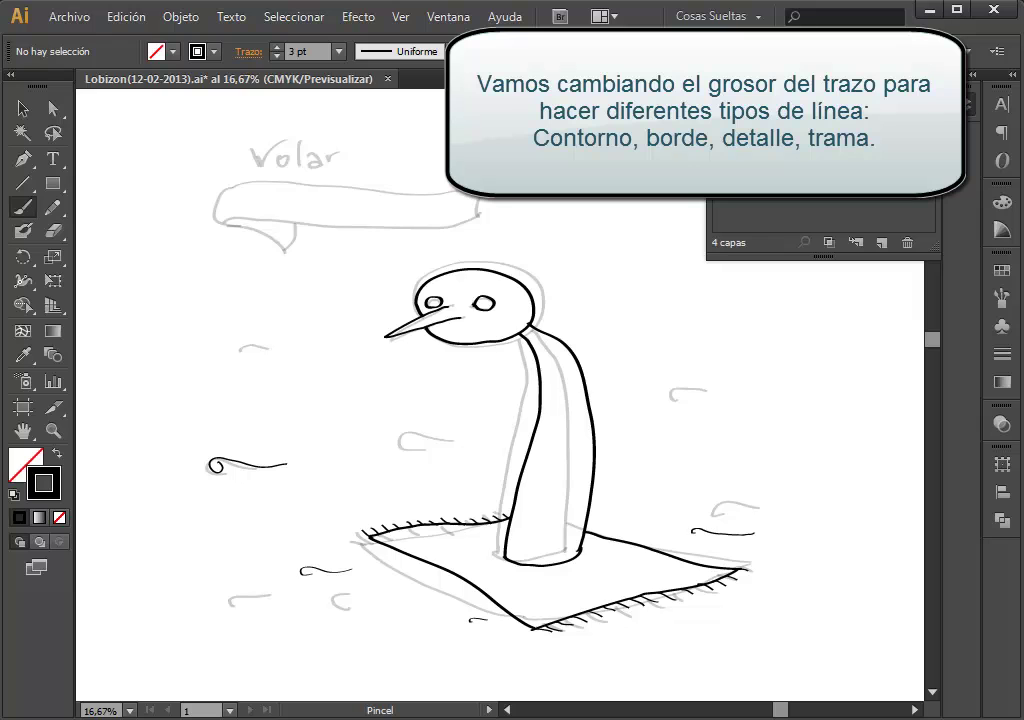
left_click_drag(646, 368, 722, 362)
left_click_drag(461, 403, 510, 400)
left_click_drag(587, 243, 646, 245)
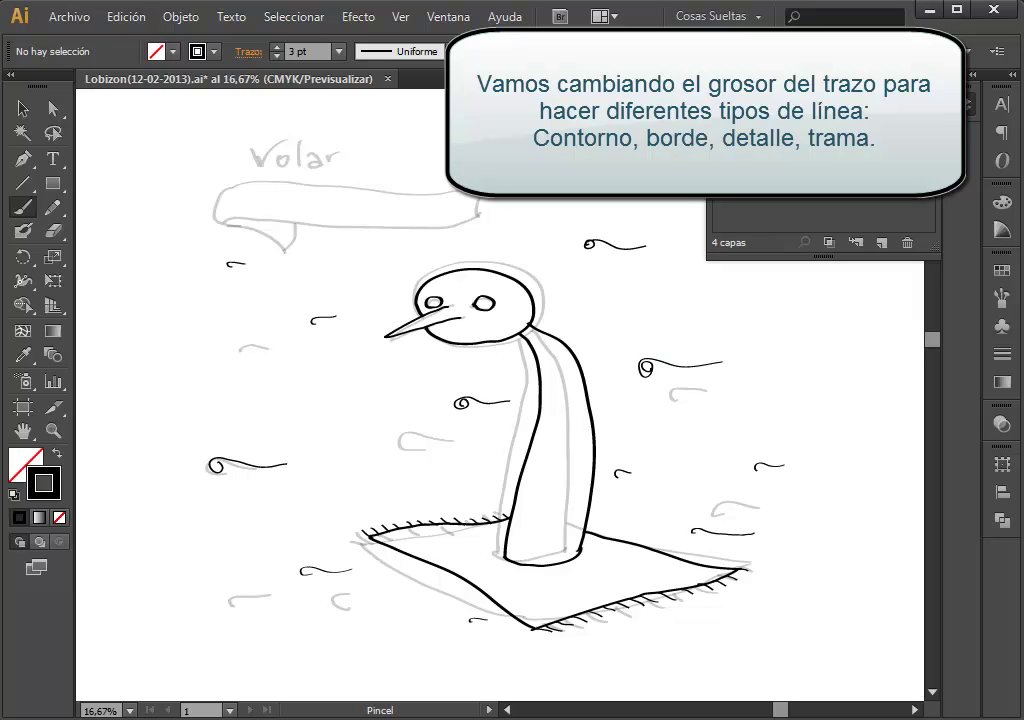
Step: At 5 pt stroke, ink the banner's edges and flap
left_click(339, 51)
left_click(293, 162)
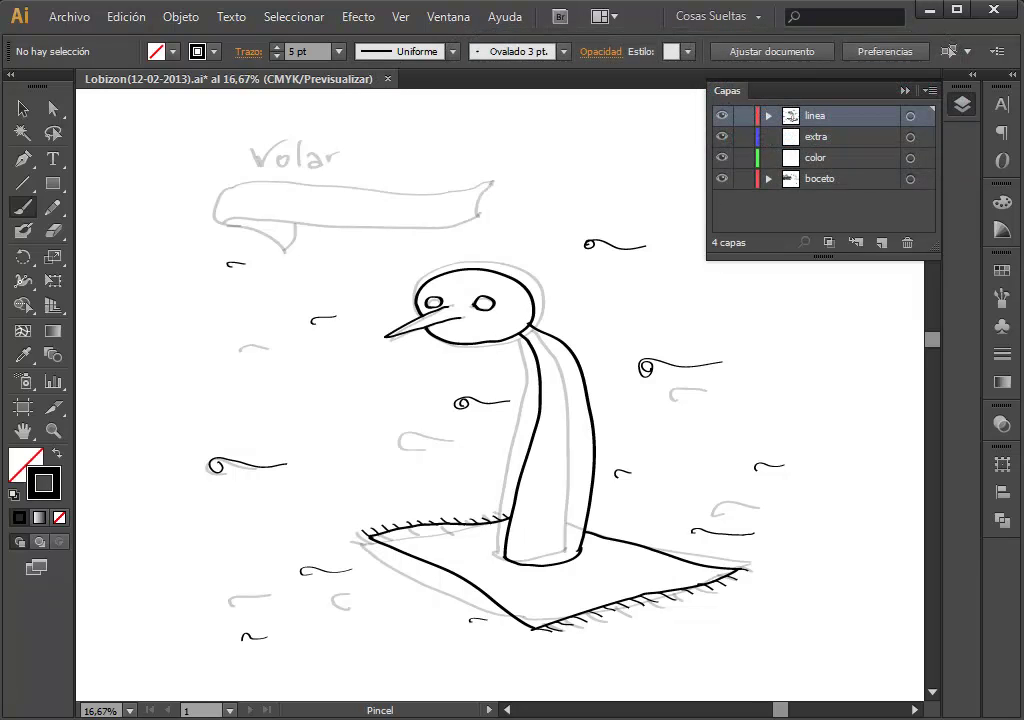
mouse_move(232, 179)
left_mouse_down()
mouse_move(228, 231)
mouse_move(287, 259)
mouse_move(295, 234)
left_mouse_up()
mouse_move(224, 229)
left_mouse_down()
mouse_move(446, 240)
mouse_move(462, 235)
mouse_move(487, 182)
left_mouse_up()
left_click_drag(232, 179, 484, 183)
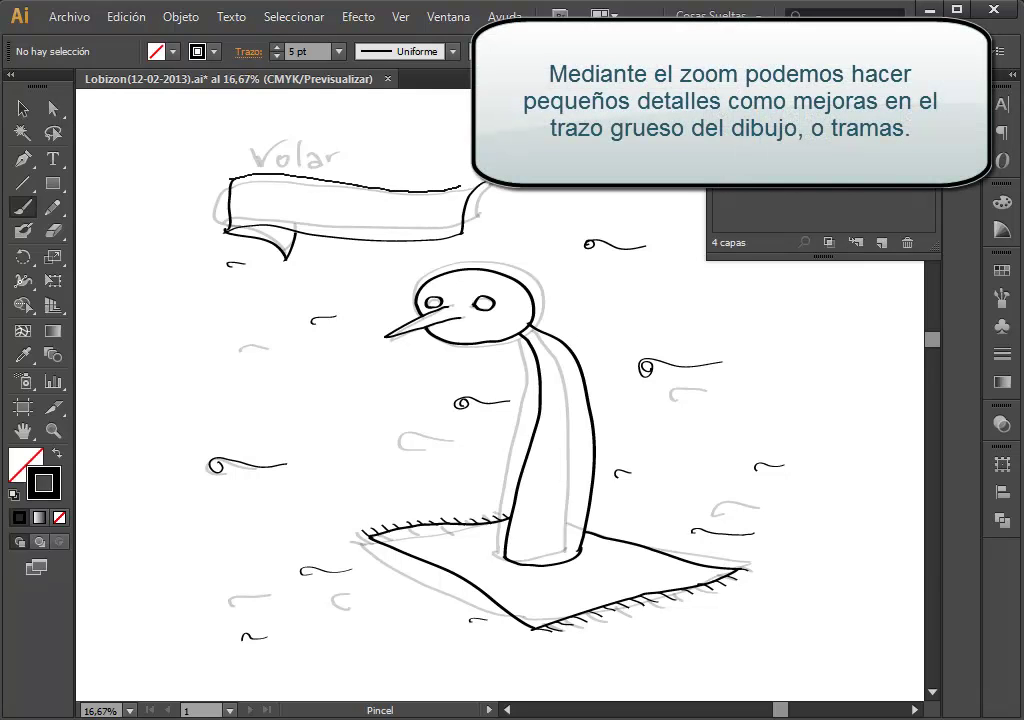
key("z")
left_click(380, 240)
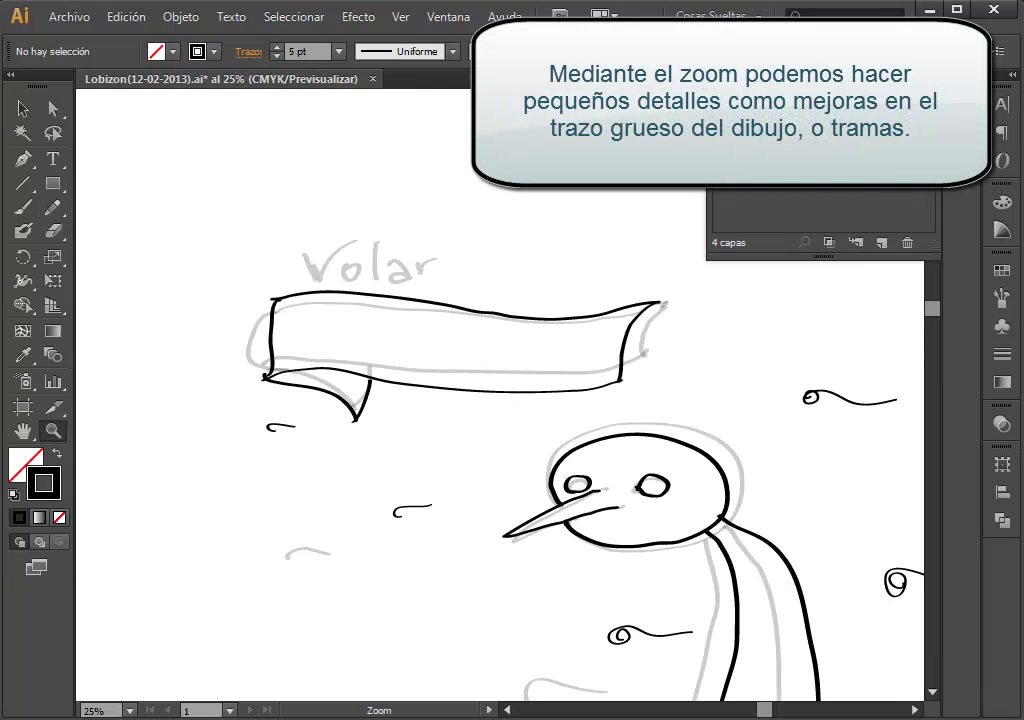
left_click(558, 521)
key("b")
left_click(339, 51)
left_click(292, 129)
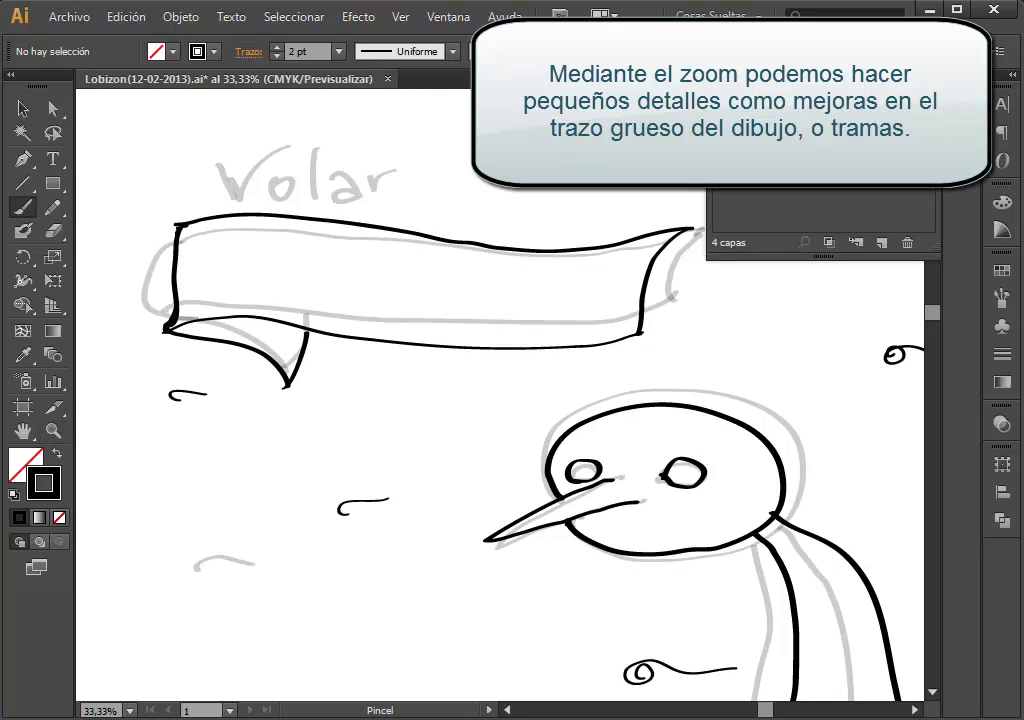
left_click_drag(238, 309, 182, 316)
left_click_drag(245, 340, 298, 372)
left_click_drag(543, 344, 638, 331)
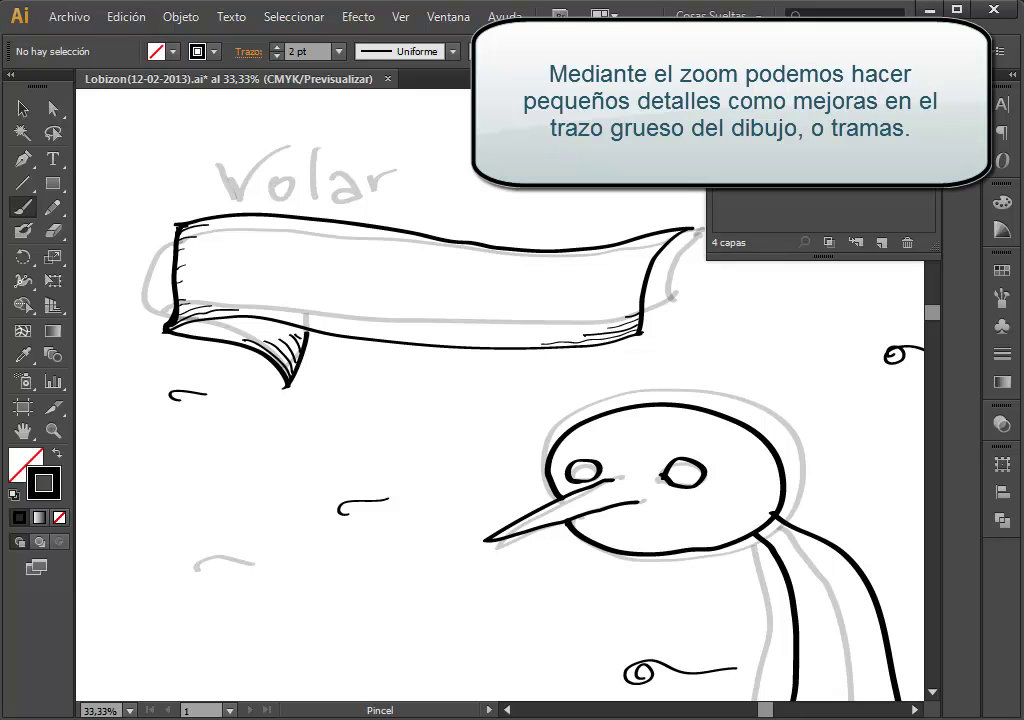
left_click_drag(640, 241, 670, 236)
left_click_drag(642, 248, 668, 244)
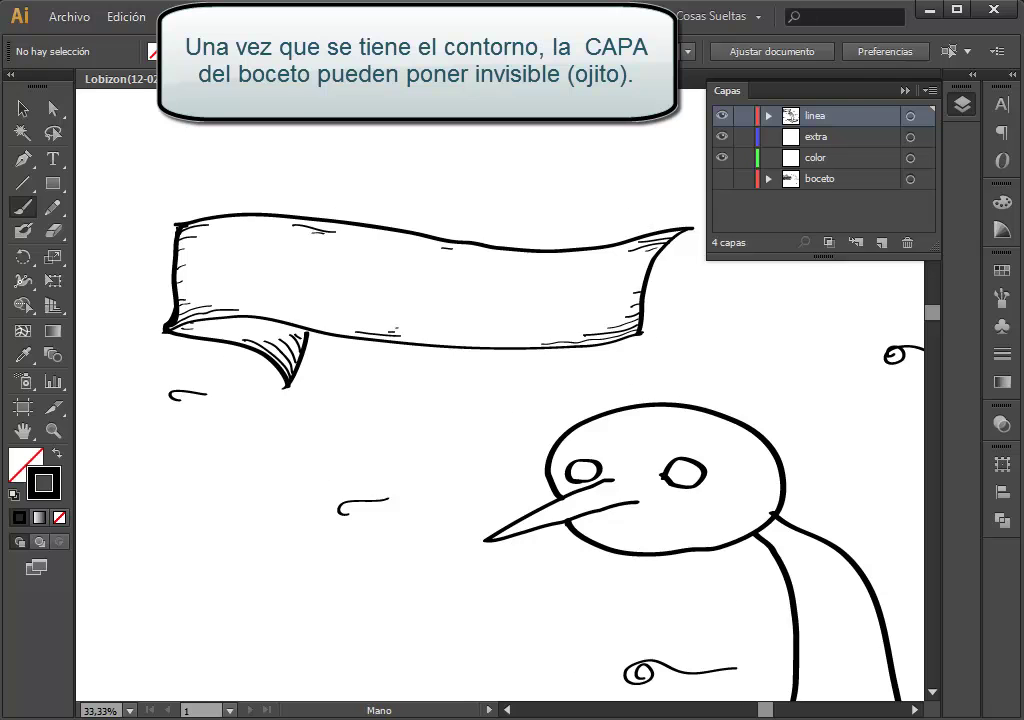
left_click_drag(600, 450, 310, 280)
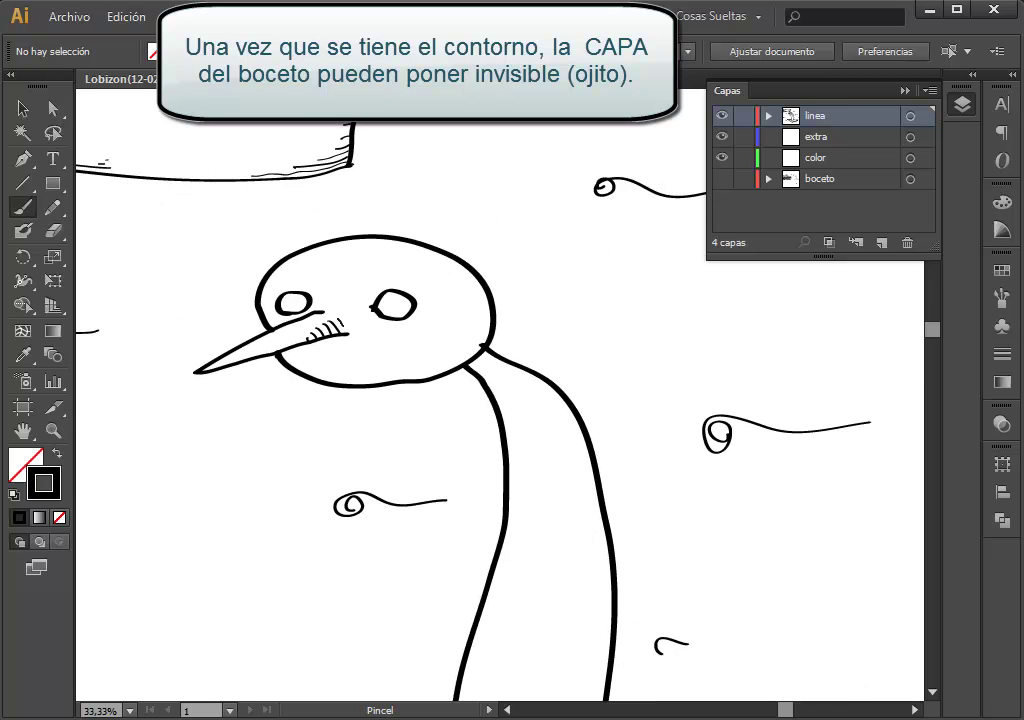
left_click_drag(468, 272, 488, 322)
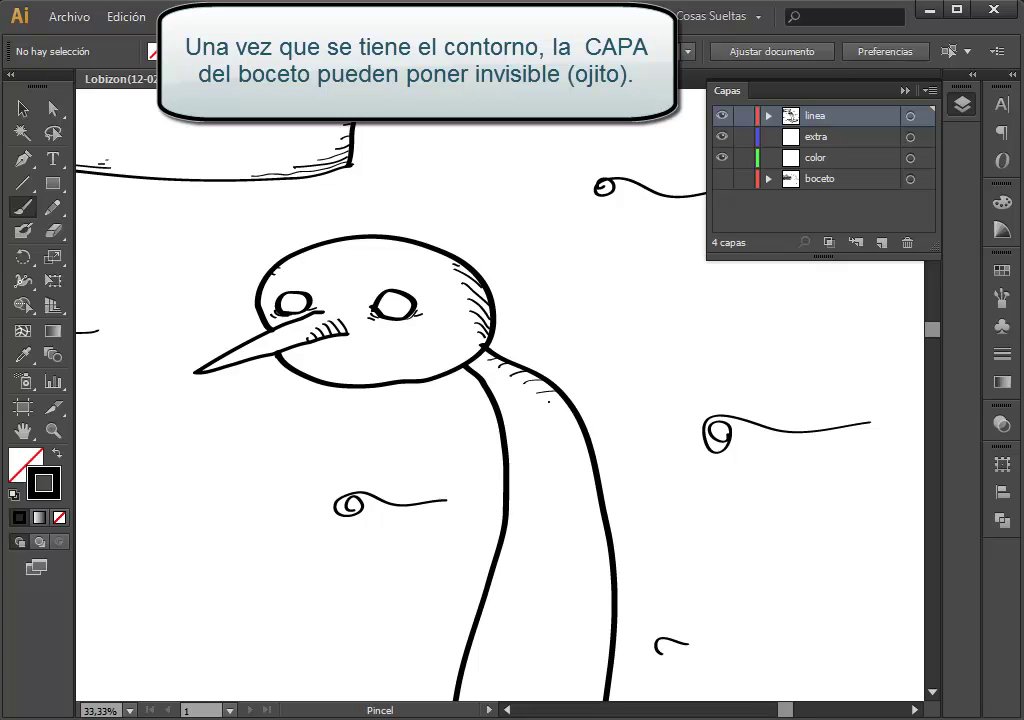
scroll(500, 400, "down", 5)
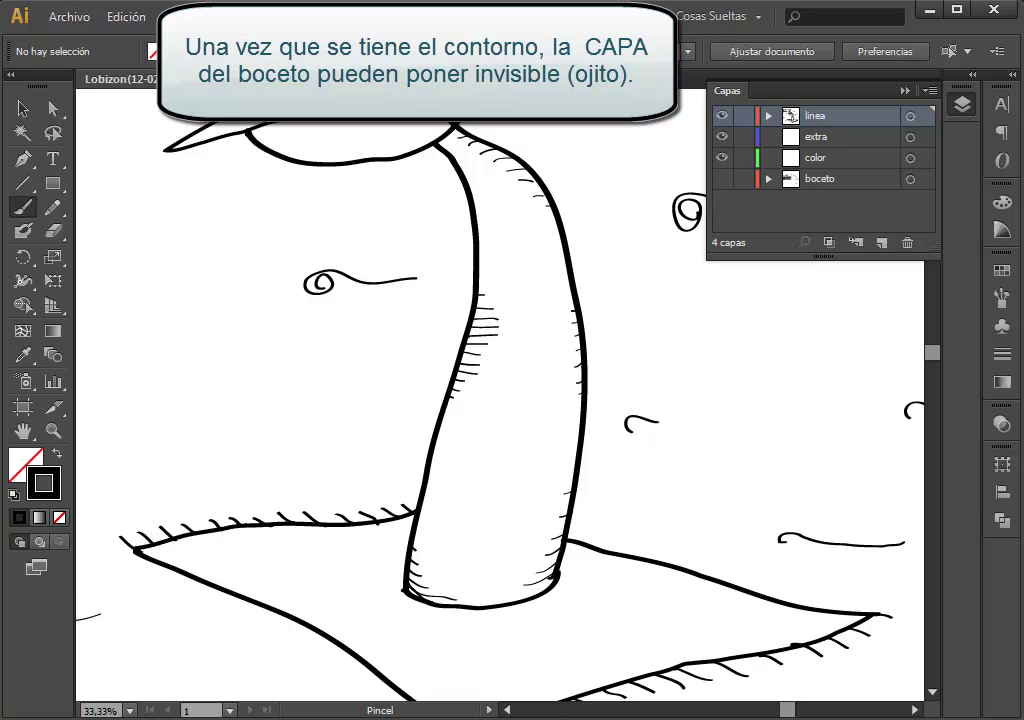
scroll(500, 400, "down", 3)
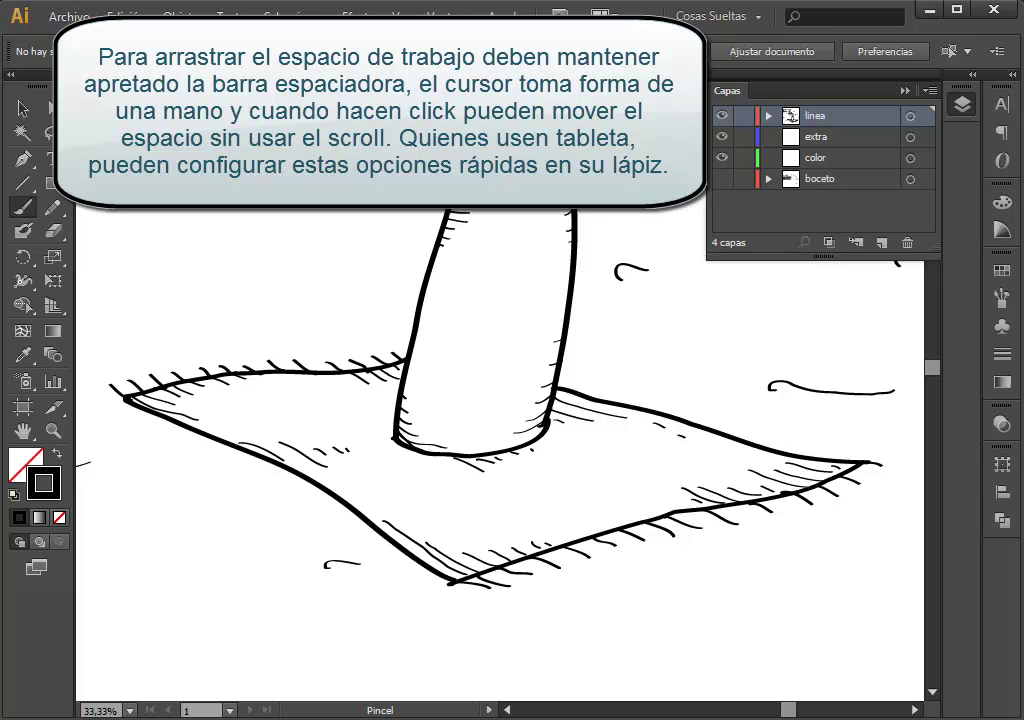
Step: Write the word 'Volar' above the banner with the Type tool and enlarge it
left_click_drag(450, 300, 450, 600)
left_click_drag(250, 250, 690, 490)
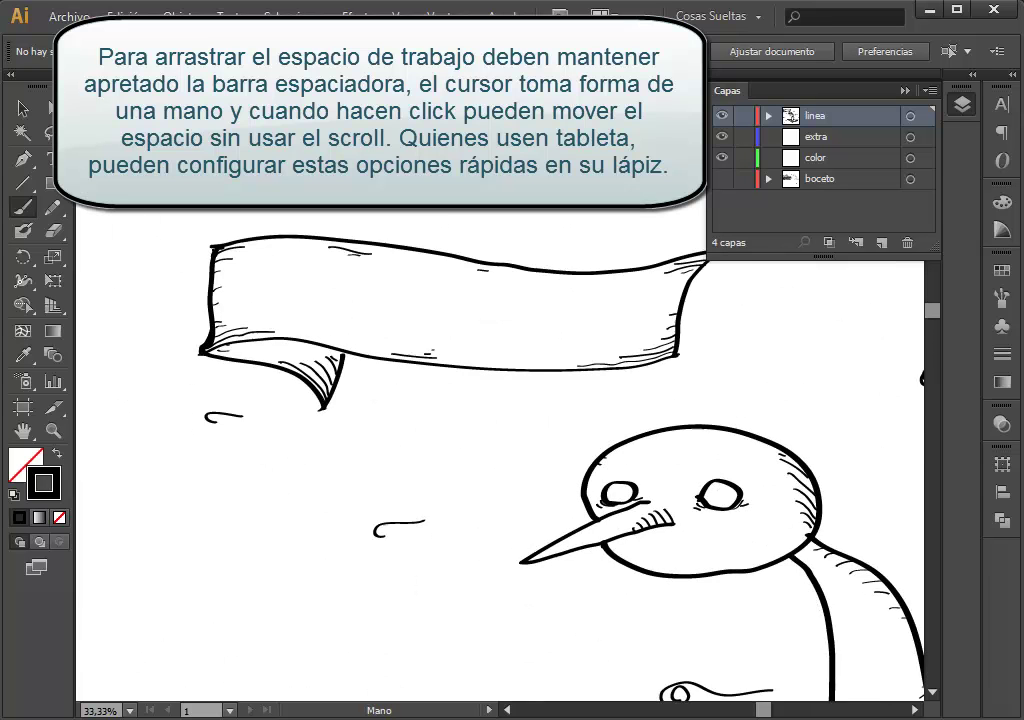
left_click_drag(600, 400, 560, 430)
key("t")
left_click(307, 219)
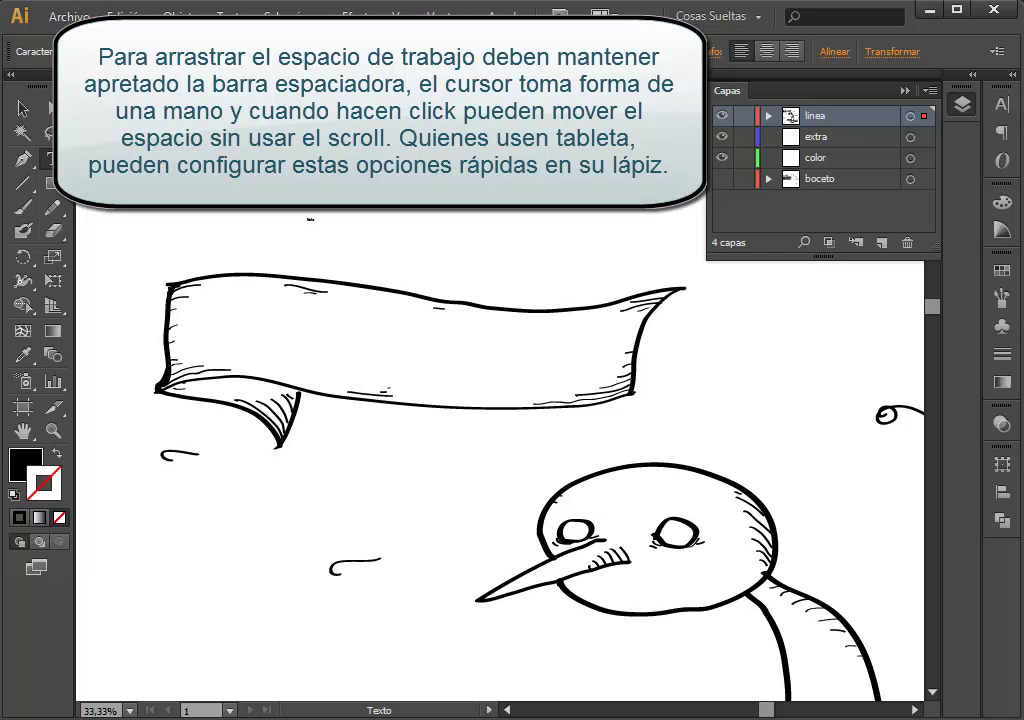
key("Escape")
key("ctrl+shift+period")
key("ctrl+shift+period")
key("ctrl+shift+period")
key("ctrl+shift+period")
Step: Set Volar in the Parisian font and drag it into the banner
key("ctrl+t")
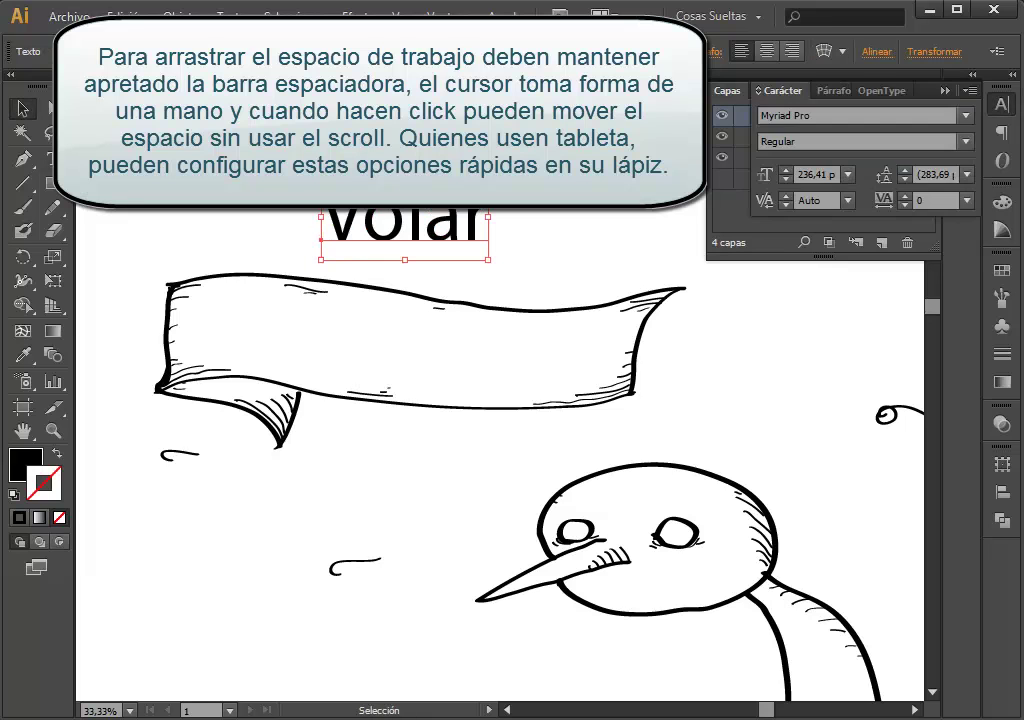
left_click(778, 116)
type("Parisian")
key("Return")
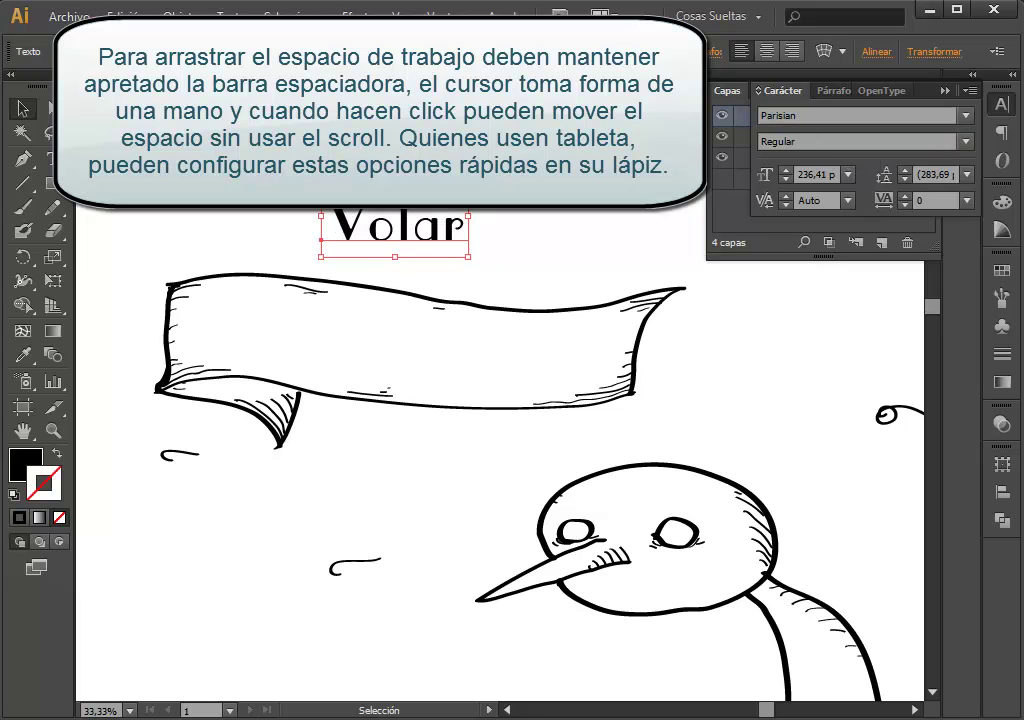
key("ctrl+t")
left_click_drag(395, 215, 378, 343)
key("ctrl+shift+a")
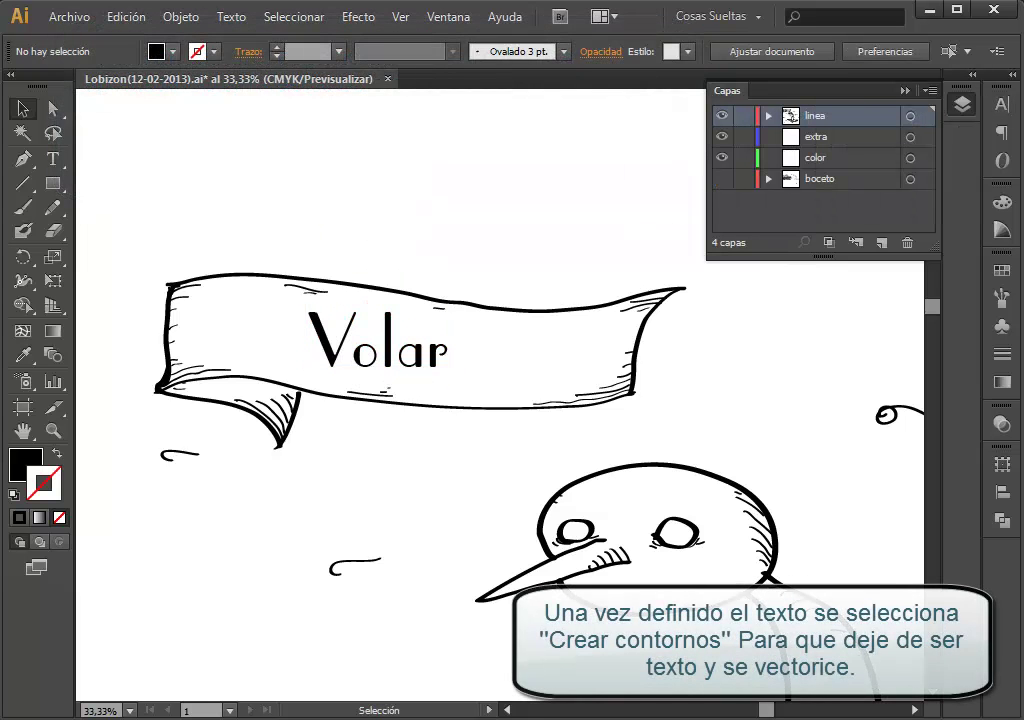
Step: Convert the Volar lettering to outlines with Crear contornos
right_click(435, 363)
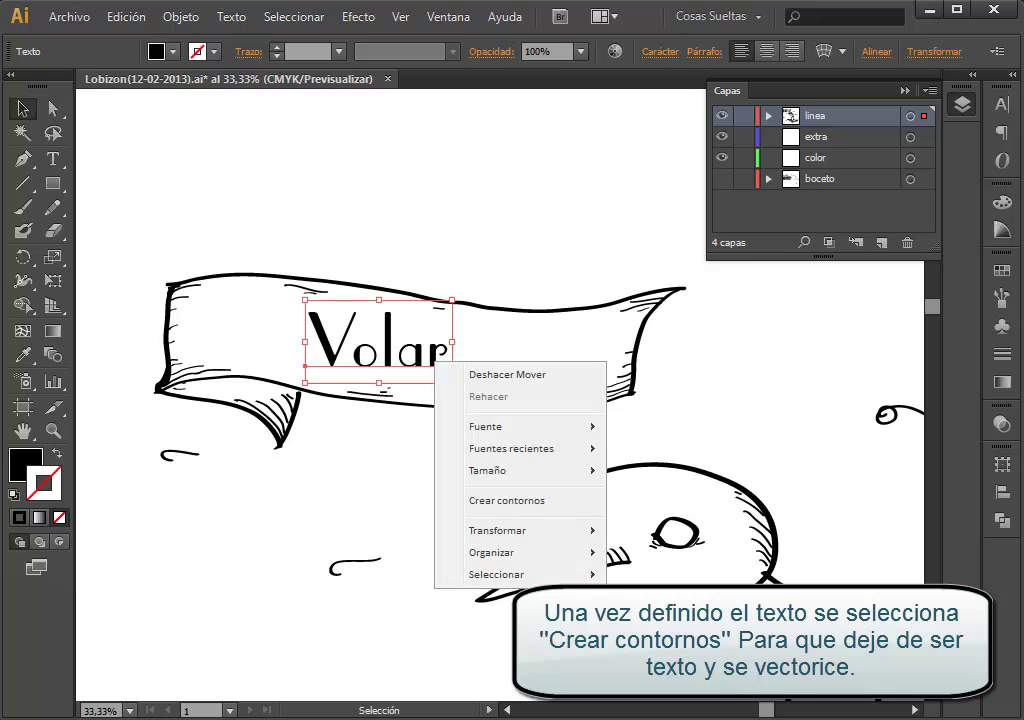
left_click(505, 500)
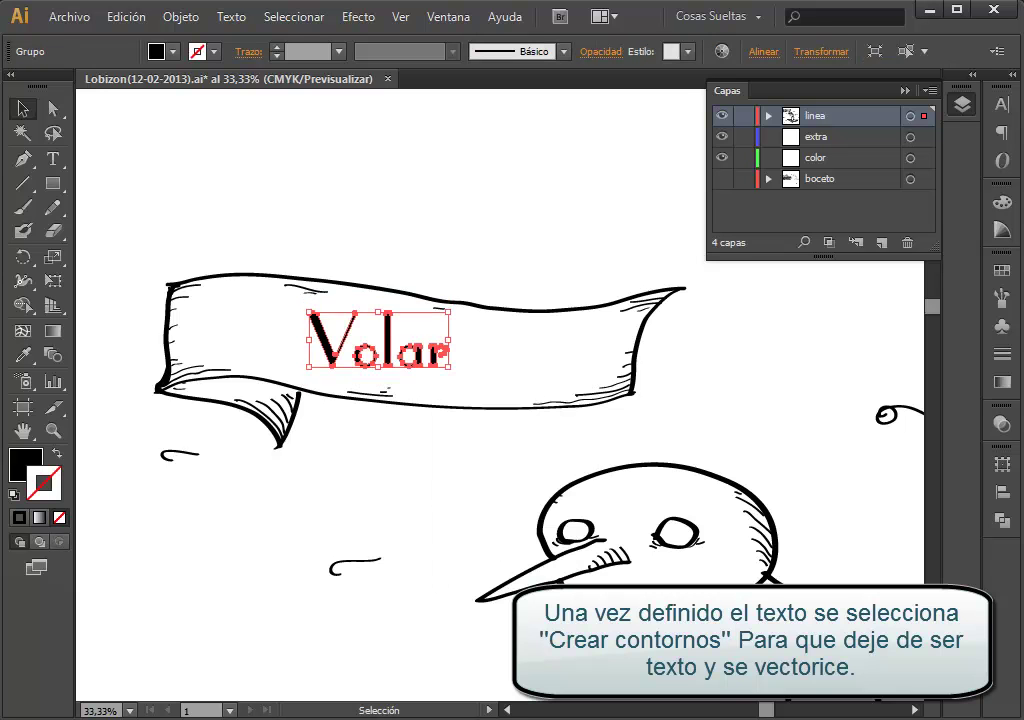
key("ctrl+shift+a")
key("z")
left_click(440, 265, "alt")
Step: Zoom out and make the boceto sketch layer visible again
key("ctrl+minus")
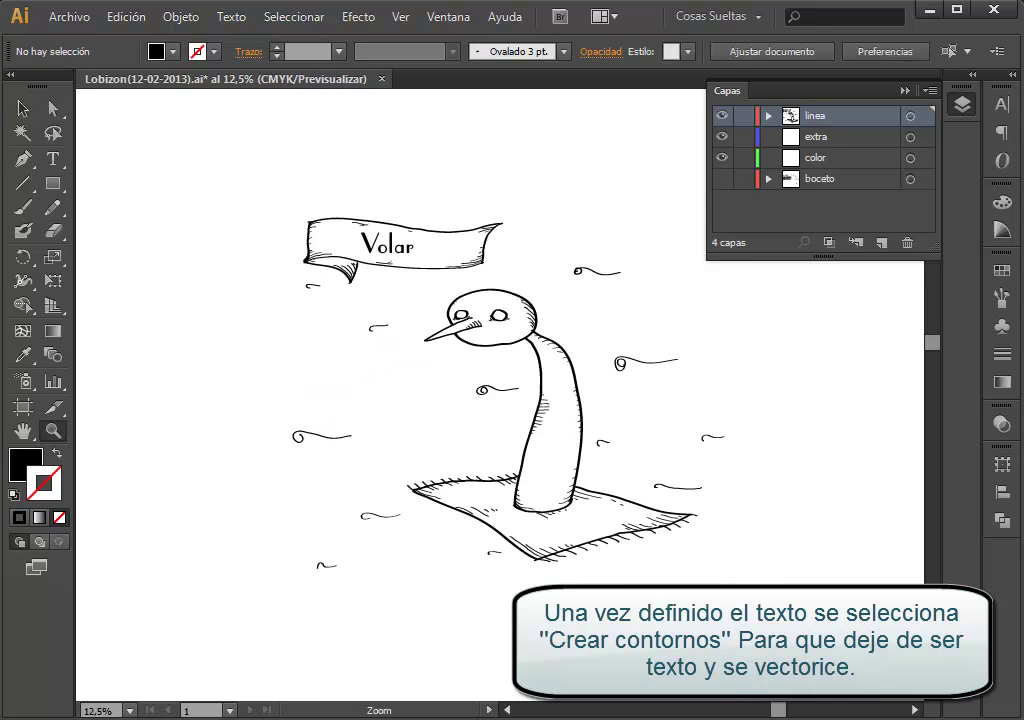
key("v")
left_click(490, 310)
key("ctrl+shift+a")
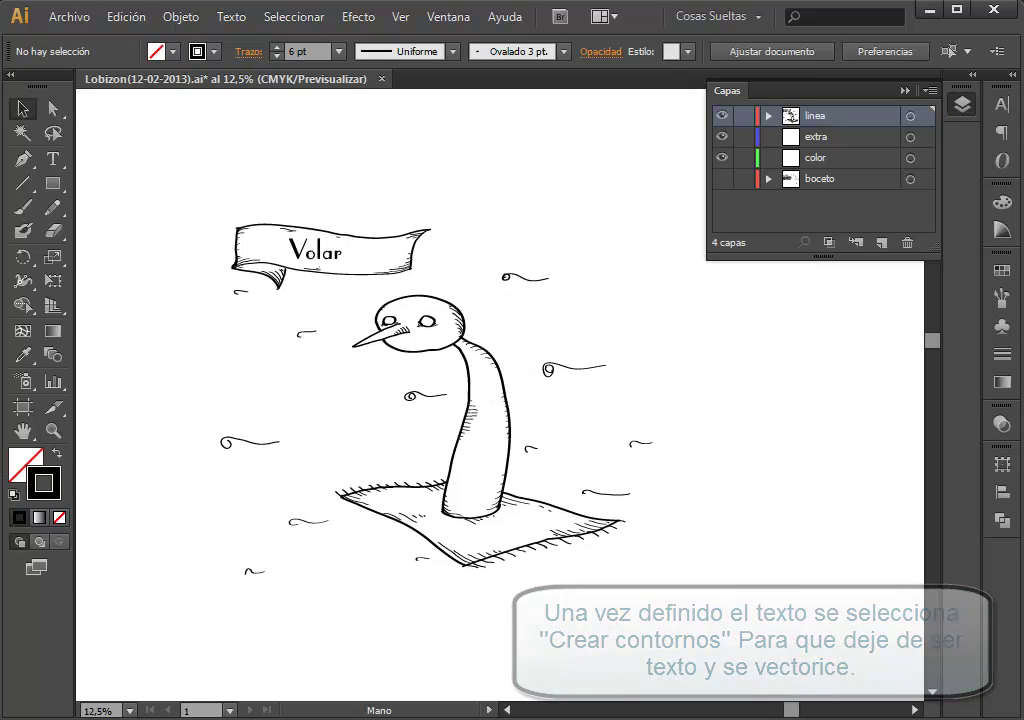
left_click(721, 178)
mouse_move(300, 400)
left_mouse_down()
mouse_move(669, 479)
mouse_move(867, 377)
left_mouse_up()
Step: Brush an underline beneath the 'Color = Libre + Agrupación' note on the boceto layer
key("z")
left_click(145, 321)
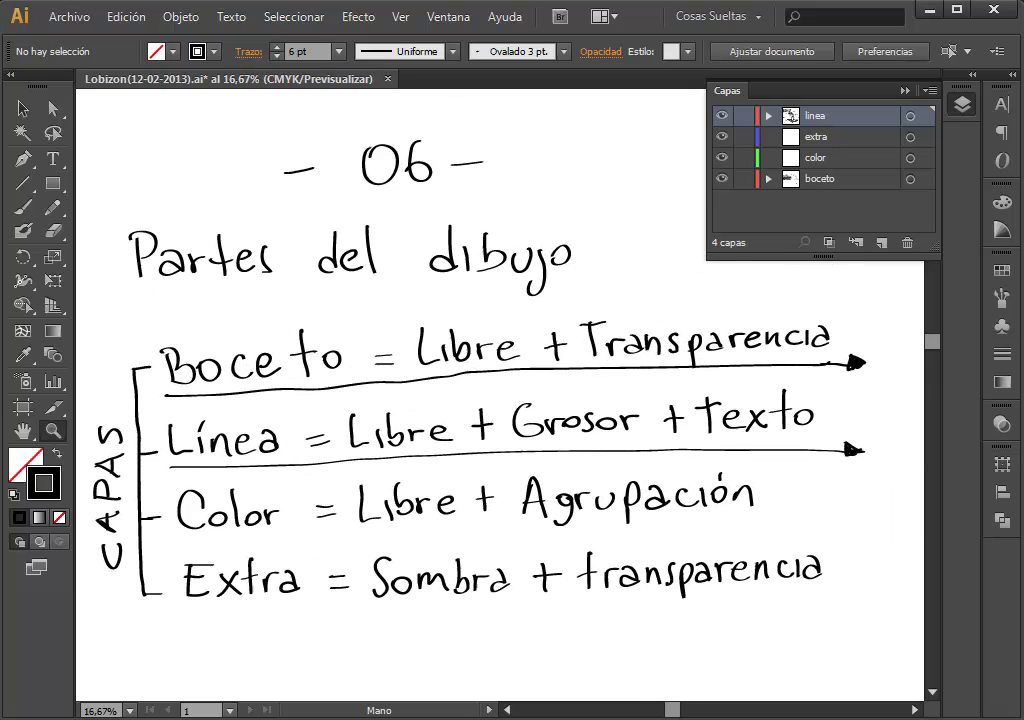
key("b")
left_click(820, 178)
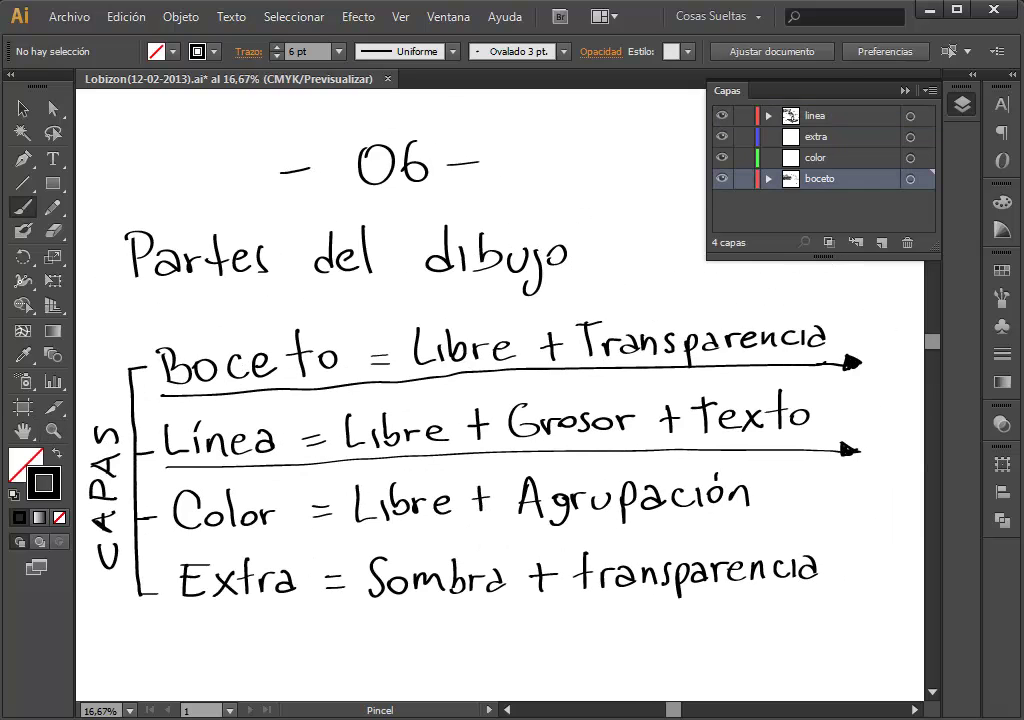
left_click_drag(178, 543, 818, 513)
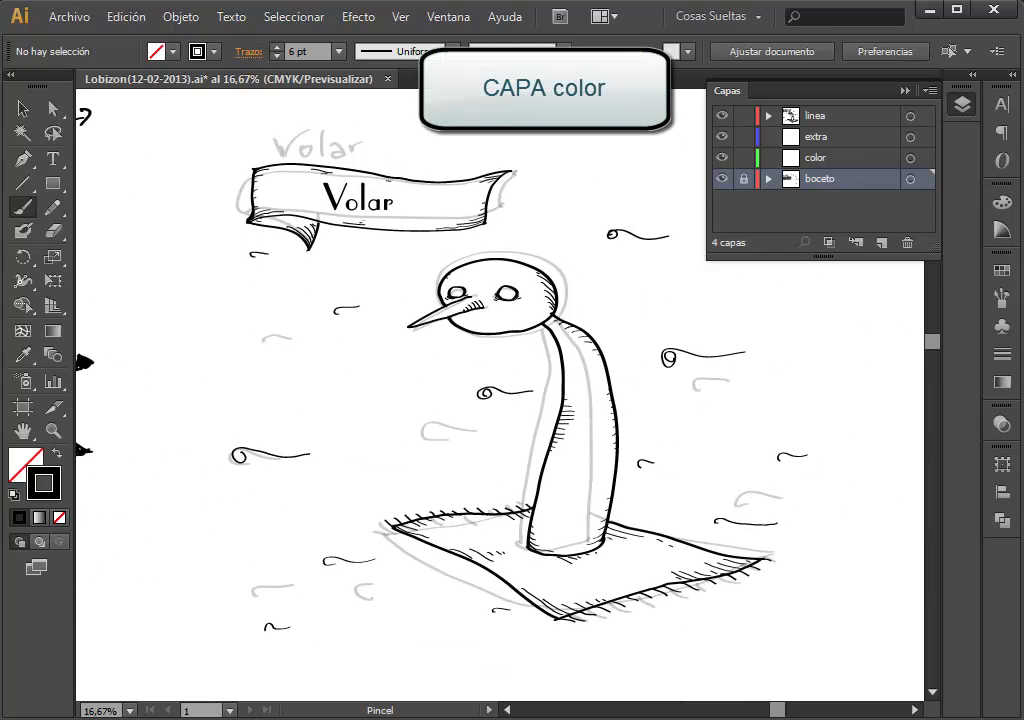
Step: With boceto hidden, draw a small cyan square without a stroke on the color layer
left_click(820, 157)
left_click(721, 178)
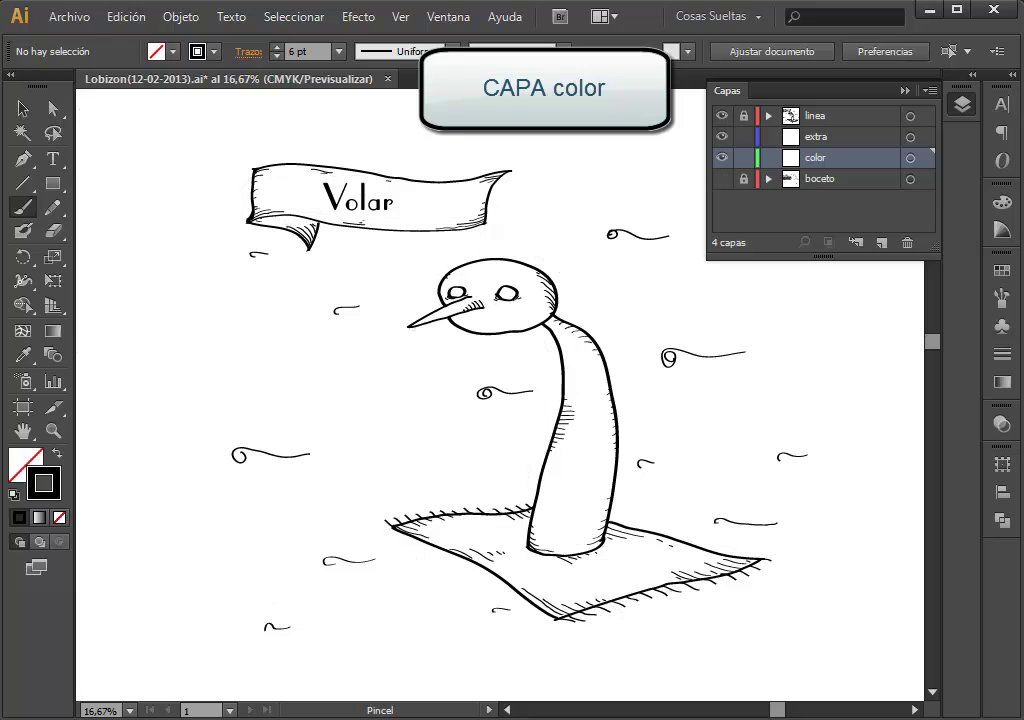
left_click(1001, 201)
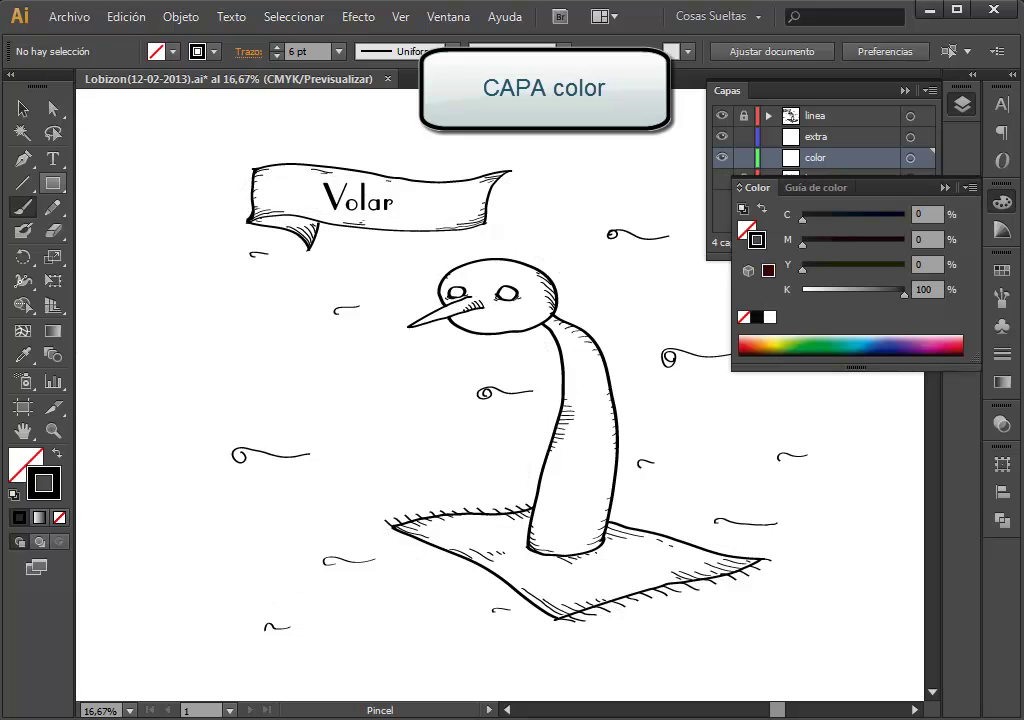
key("m")
left_click_drag(111, 171, 155, 212)
key("v")
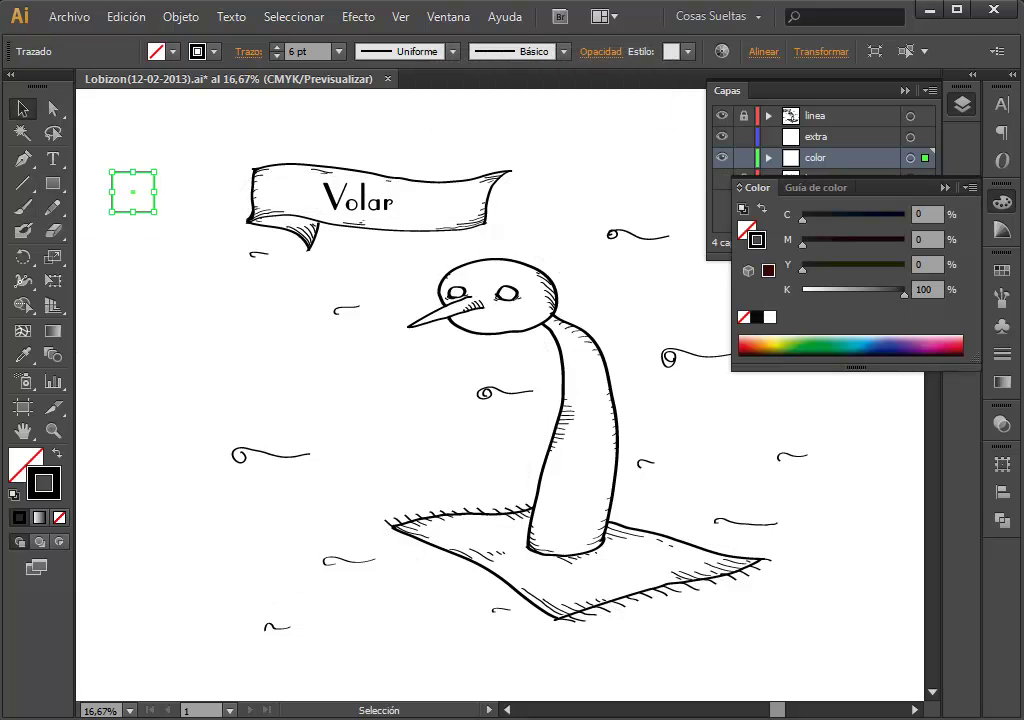
left_click(852, 345)
key("ctrl+shift+a")
Step: Duplicate the square into a column of four and recolour the top one pale green
left_click_drag(133, 191, 133, 372)
left_click(133, 191)
left_click(785, 340)
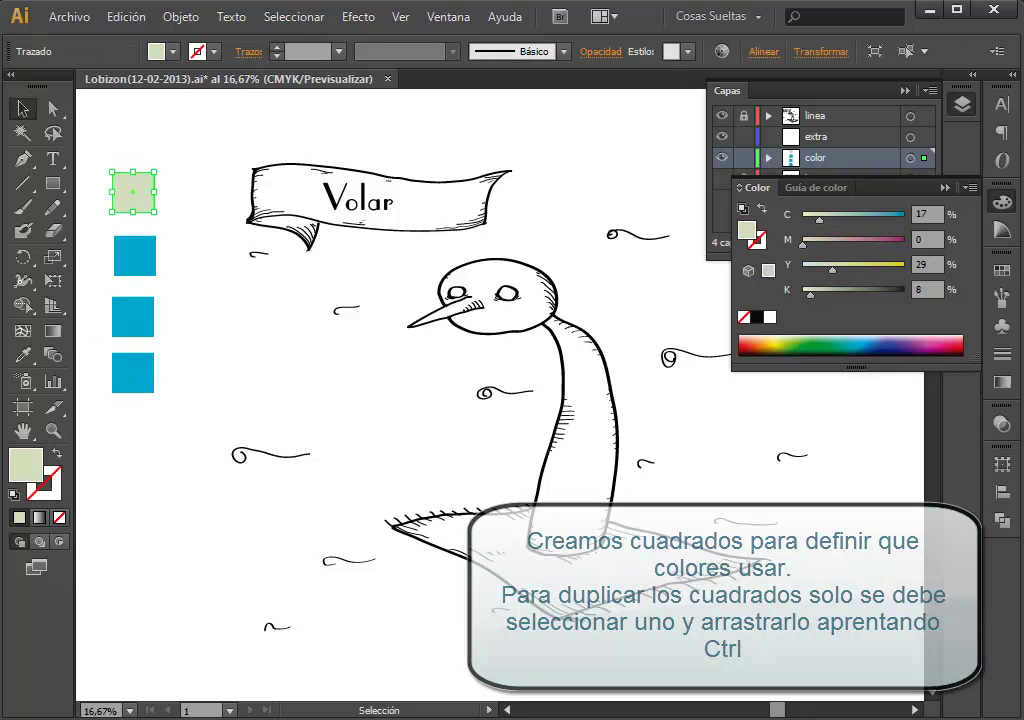
left_click(134, 255)
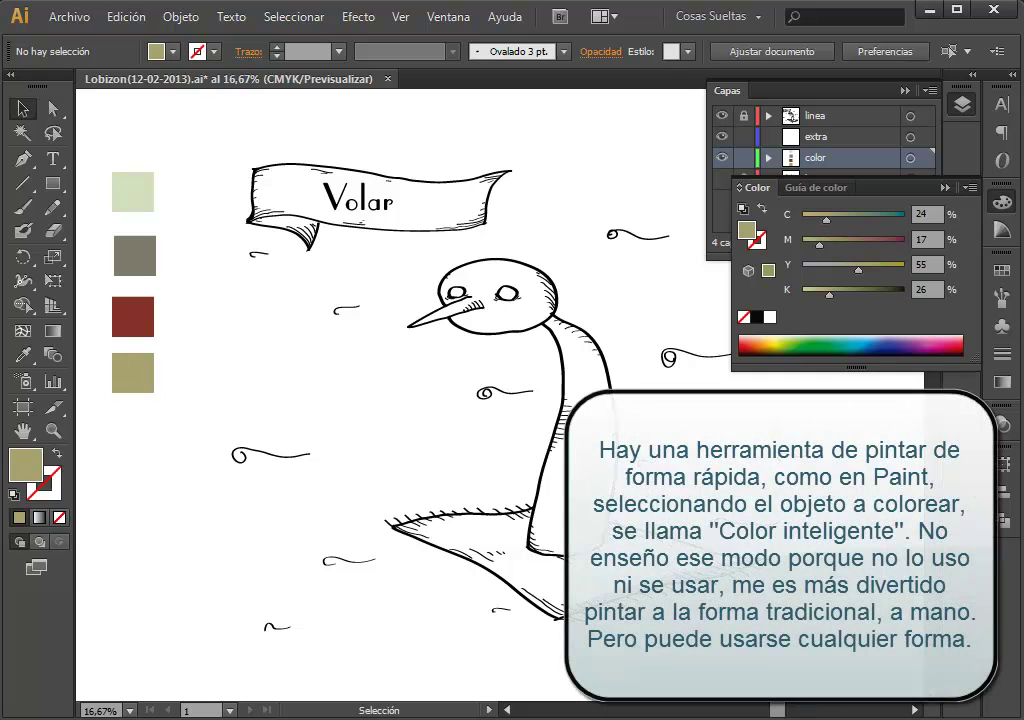
Step: Sample the olive square and brush olive across the banner's left part at 10 pt
left_click(133, 372)
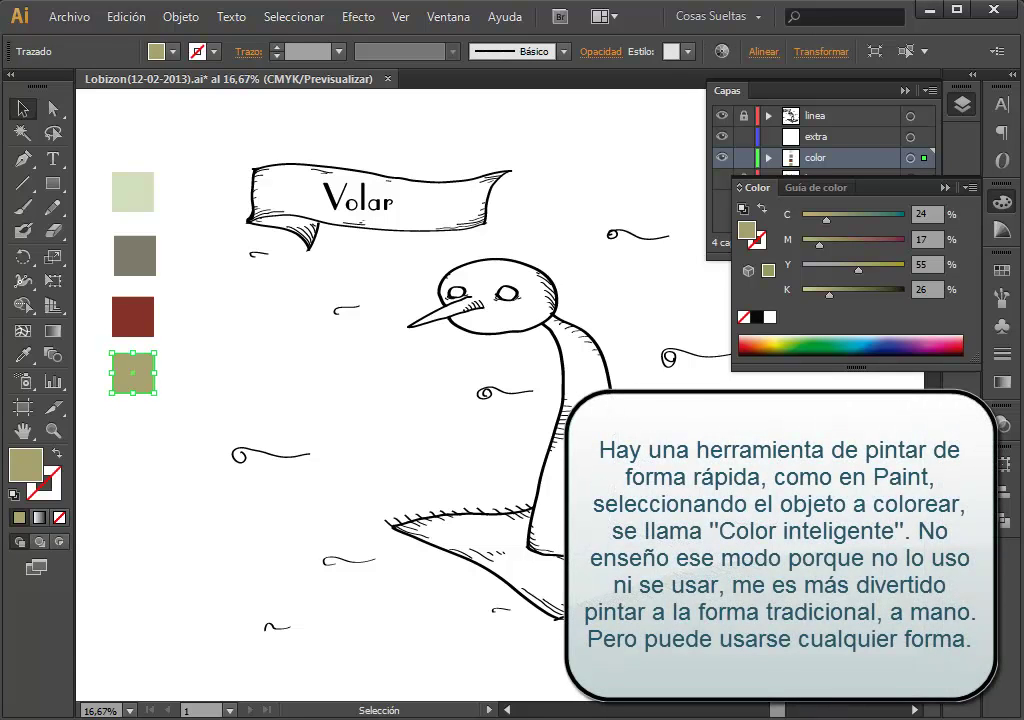
key("z")
left_click(441, 211)
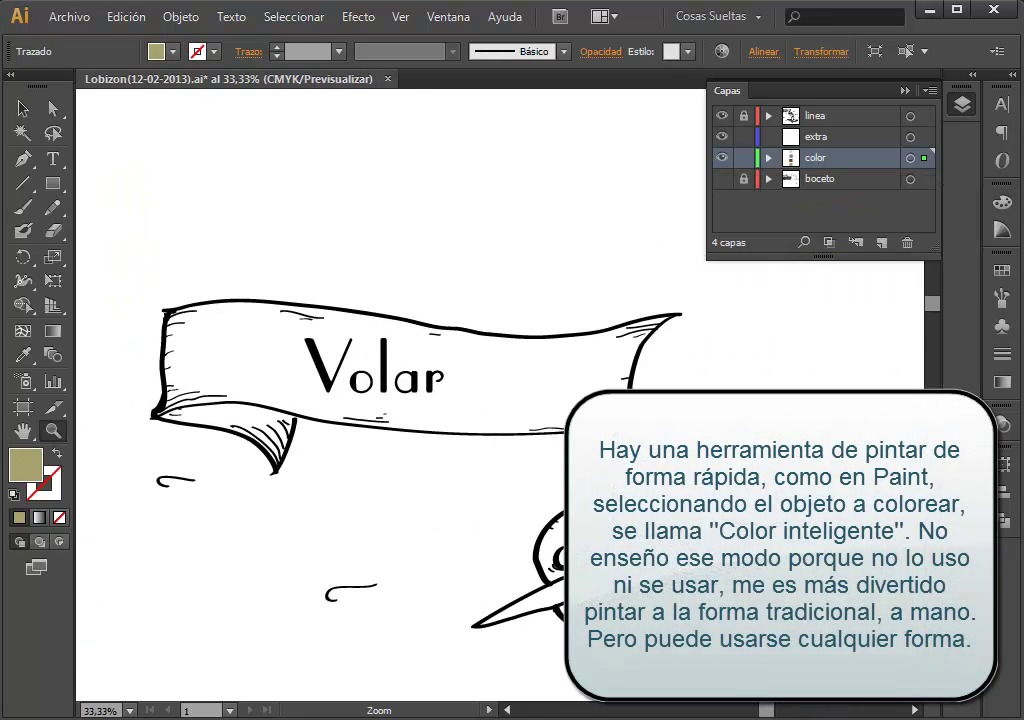
key("b")
left_click_drag(183, 364, 181, 388)
key("shift+x")
left_click(339, 51)
left_click(354, 267)
left_click(339, 51)
left_click(293, 310)
mouse_move(178, 352)
left_mouse_down()
mouse_move(215, 395)
mouse_move(274, 372)
mouse_move(316, 408)
left_mouse_up()
Step: Fill the rest of the banner olive with a 20 pt brush, covering gaps under Volar
left_click(339, 51)
left_click(293, 353)
mouse_move(493, 385)
left_mouse_down()
mouse_move(630, 340)
mouse_move(610, 345)
mouse_move(600, 380)
left_mouse_up()
mouse_move(380, 410)
left_mouse_down()
mouse_move(295, 375)
mouse_move(272, 345)
mouse_move(220, 390)
left_mouse_up()
mouse_move(335, 390)
left_mouse_down()
mouse_move(178, 325)
mouse_move(272, 312)
mouse_move(365, 325)
mouse_move(210, 345)
mouse_move(430, 332)
mouse_move(600, 345)
left_mouse_up()
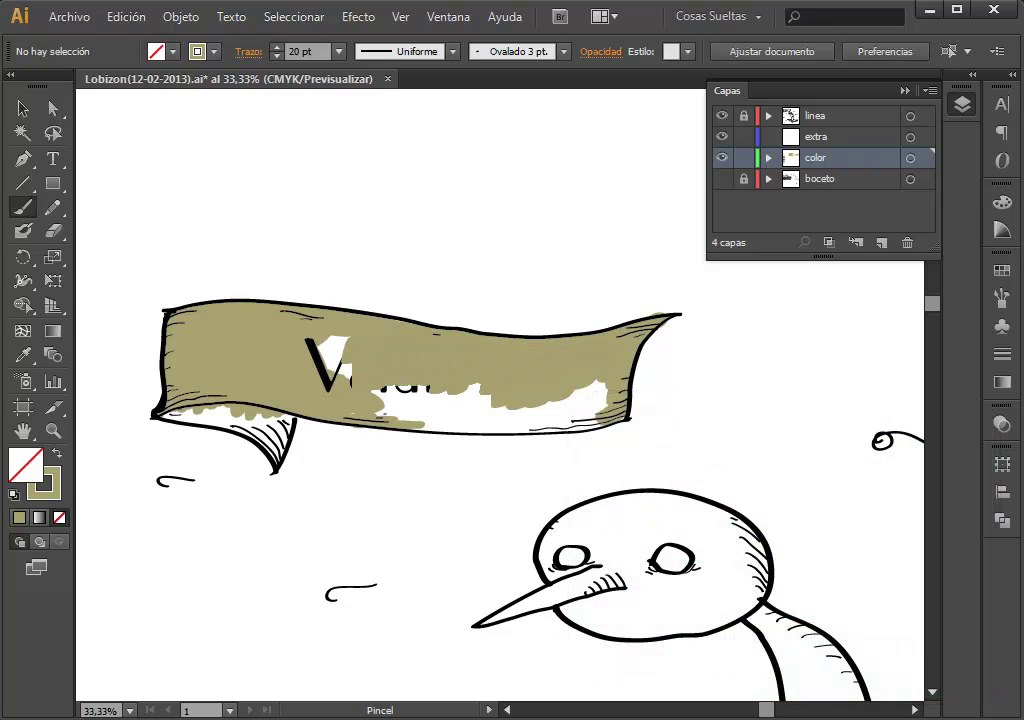
mouse_move(330, 388)
left_mouse_down()
mouse_move(420, 395)
mouse_move(500, 420)
left_mouse_up()
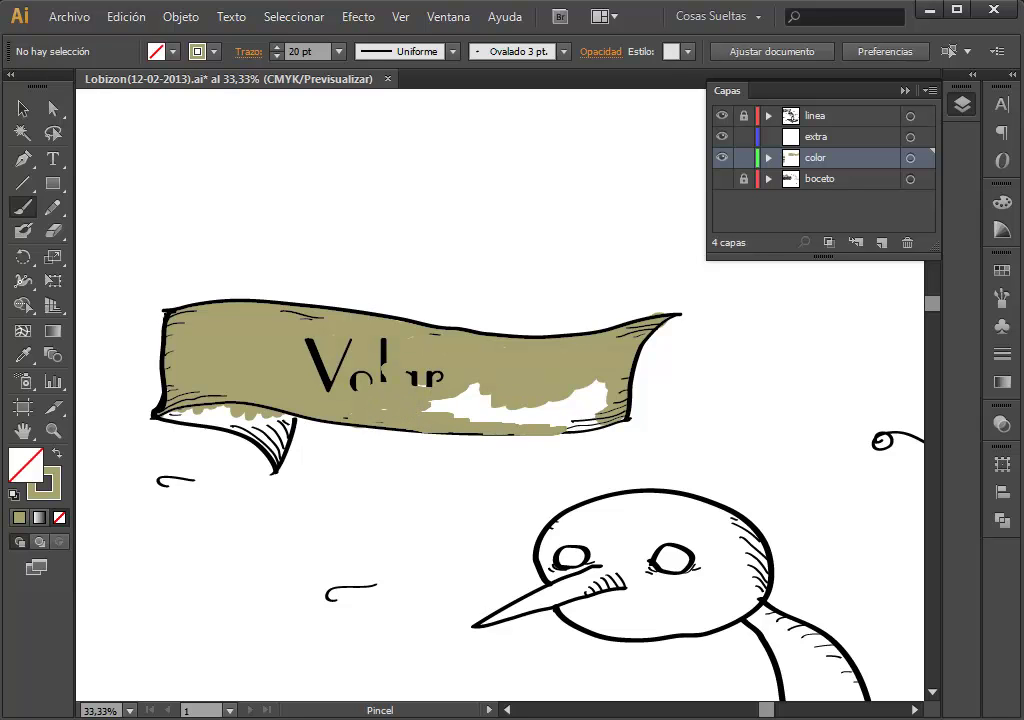
left_click_drag(600, 412, 430, 405)
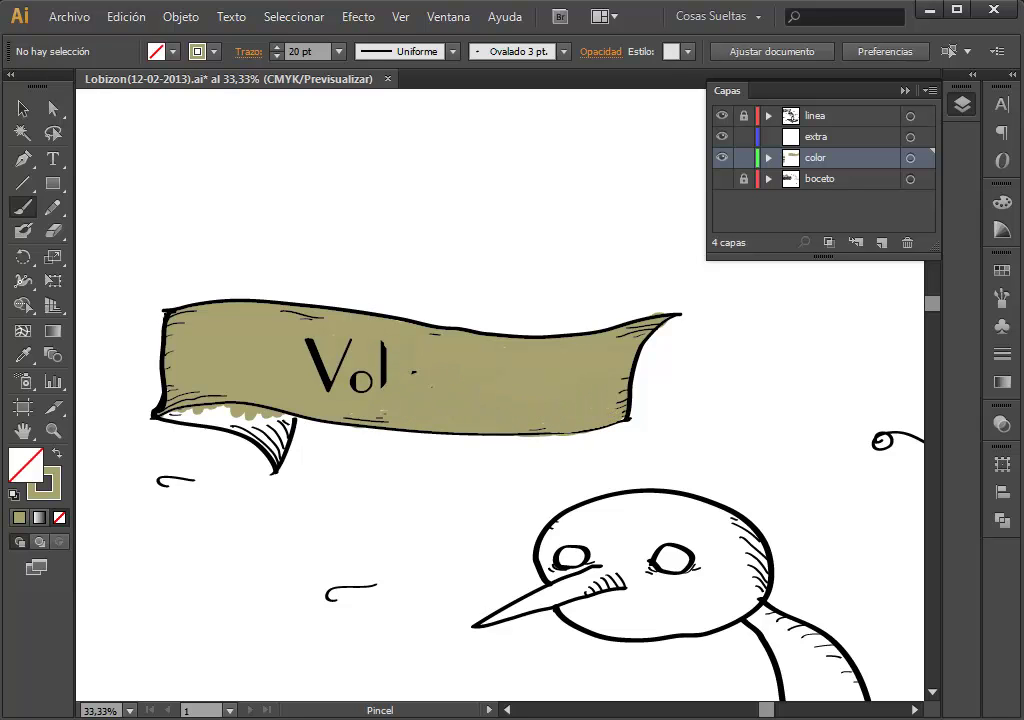
left_click_drag(220, 412, 268, 416)
mouse_move(400, 450)
left_mouse_down()
mouse_move(785, 413)
mouse_move(740, 367)
left_mouse_up()
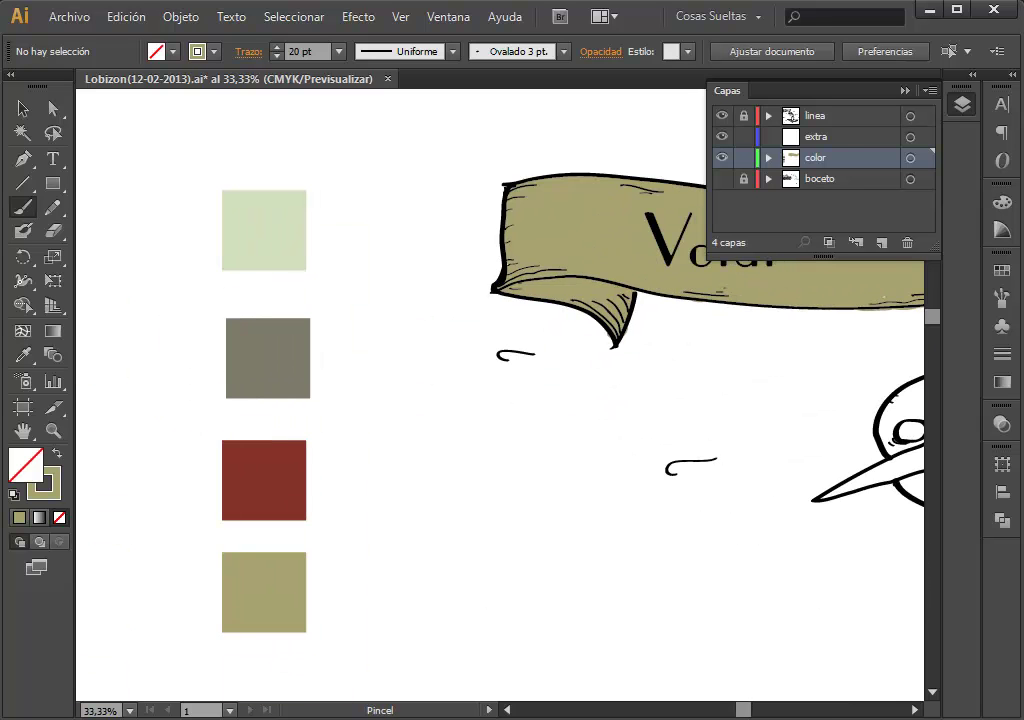
Step: Sample the pale green square and paint around the bird's left eye with a 10 pt brush
key("v")
left_click(264, 227)
mouse_move(500, 450)
left_mouse_down()
mouse_move(170, 383)
mouse_move(305, 430)
left_mouse_up()
key("b")
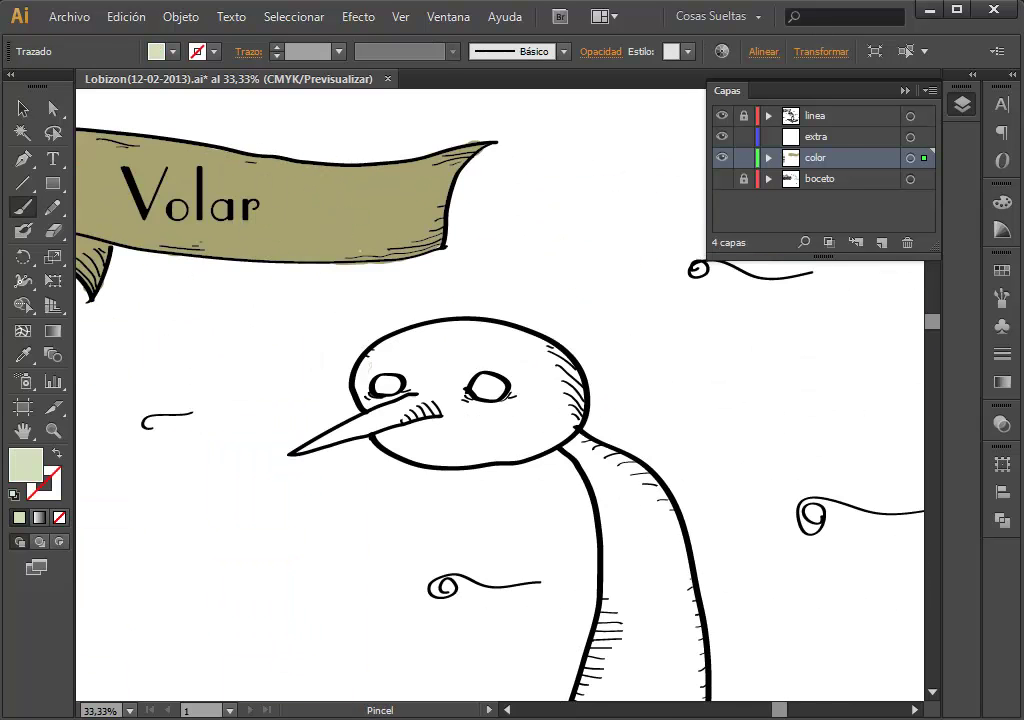
key("ctrl+shift+a")
key("shift+x")
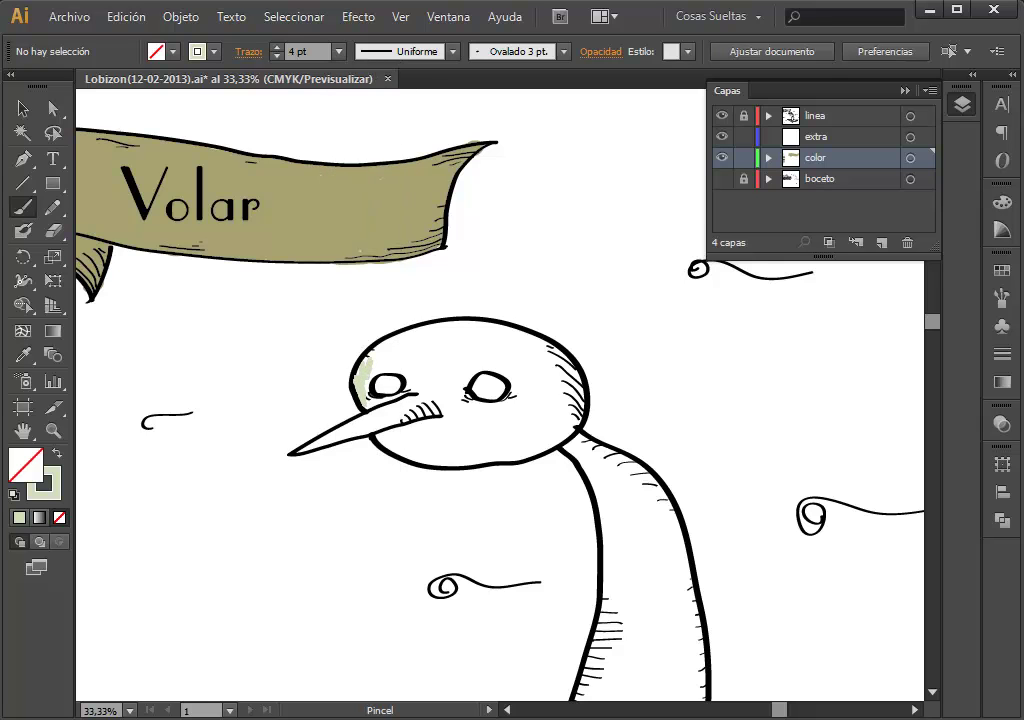
left_click(339, 51)
left_click(365, 336)
mouse_move(420, 385)
left_mouse_down()
mouse_move(405, 425)
mouse_move(380, 420)
left_mouse_up()
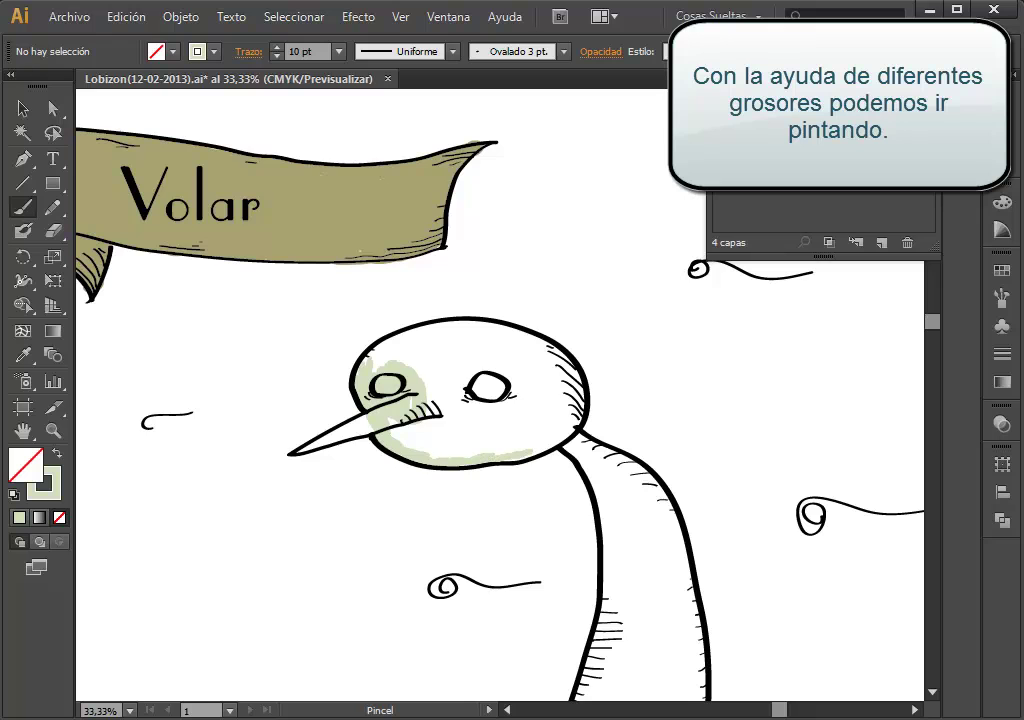
Step: Cover the top and right side of the bird's head in pale green
left_click_drag(500, 336, 578, 415)
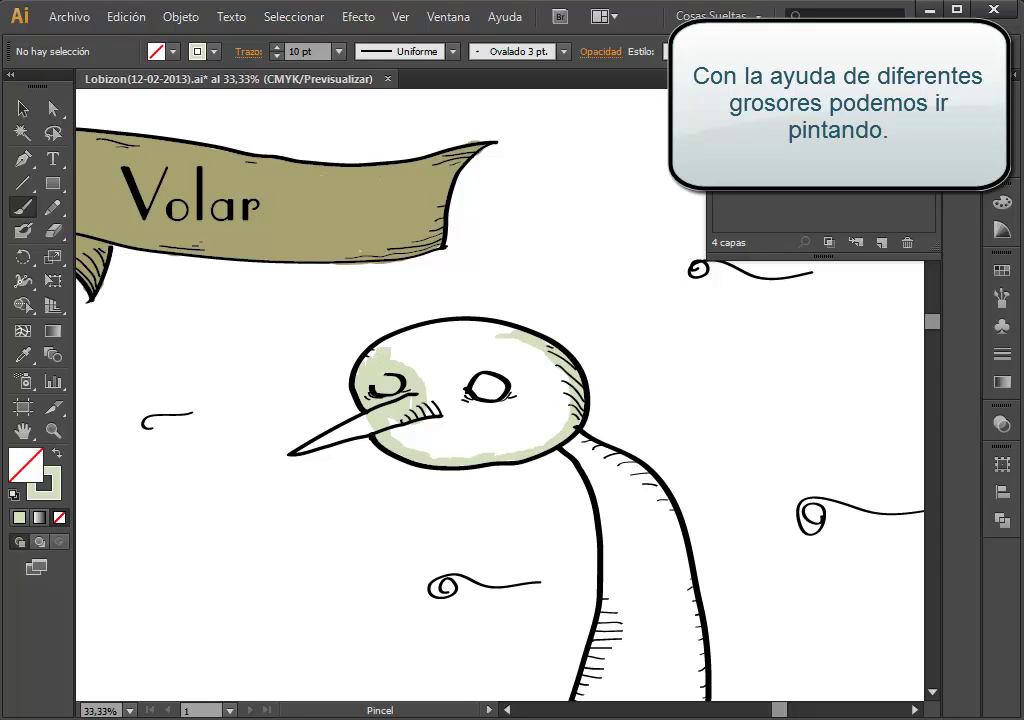
left_click_drag(385, 345, 530, 325)
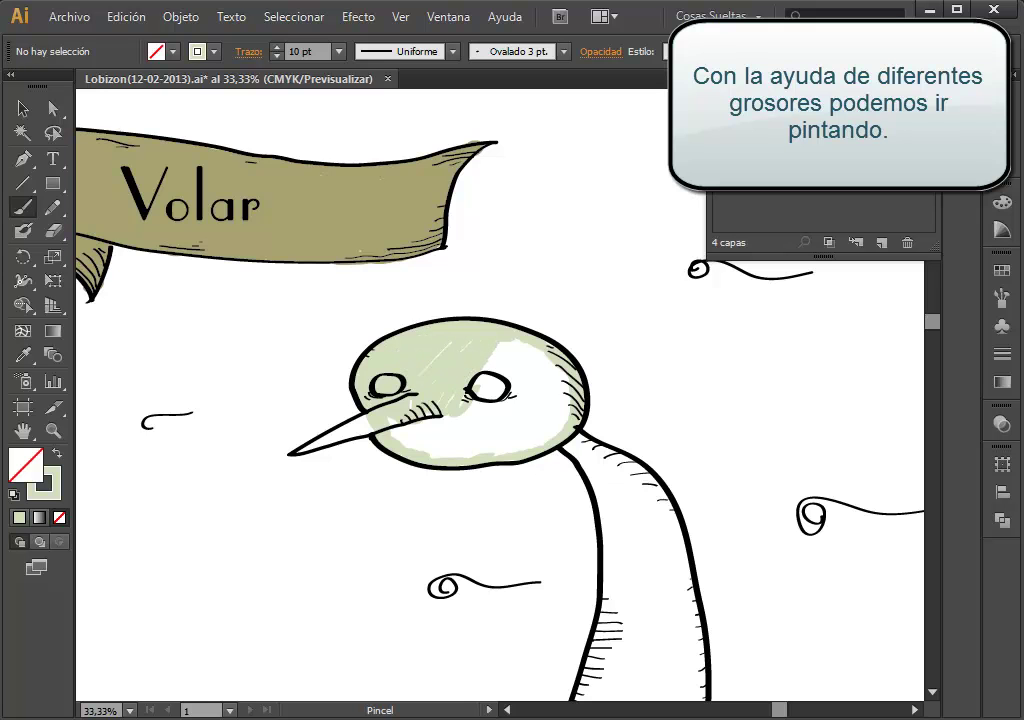
left_click_drag(440, 355, 520, 430)
left_click_drag(565, 375, 545, 435)
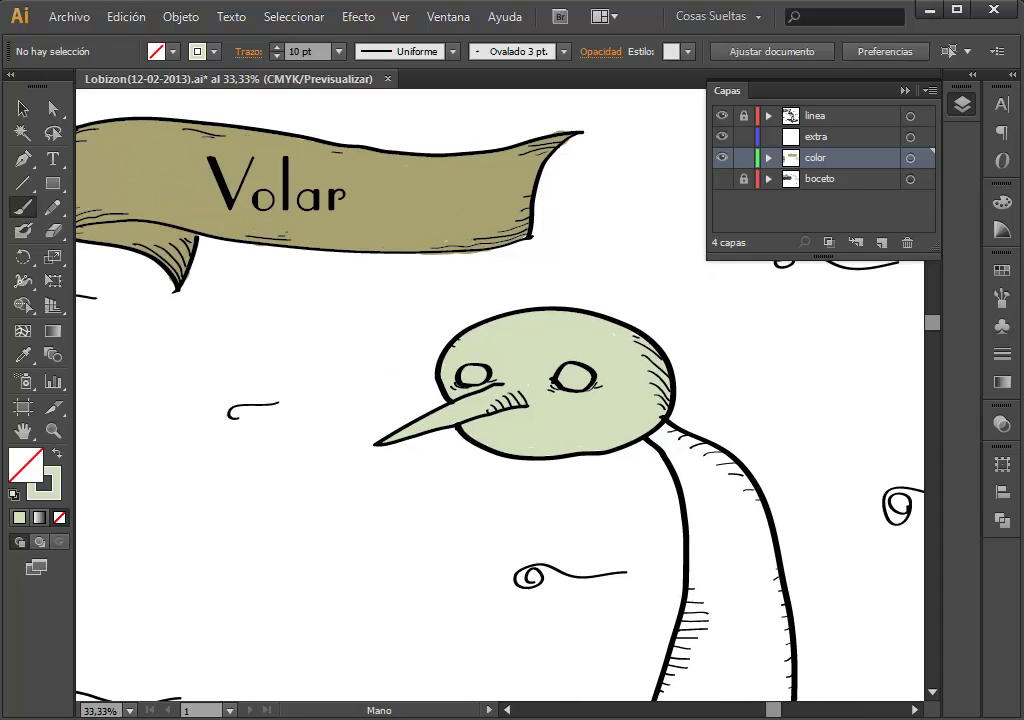
key("F6")
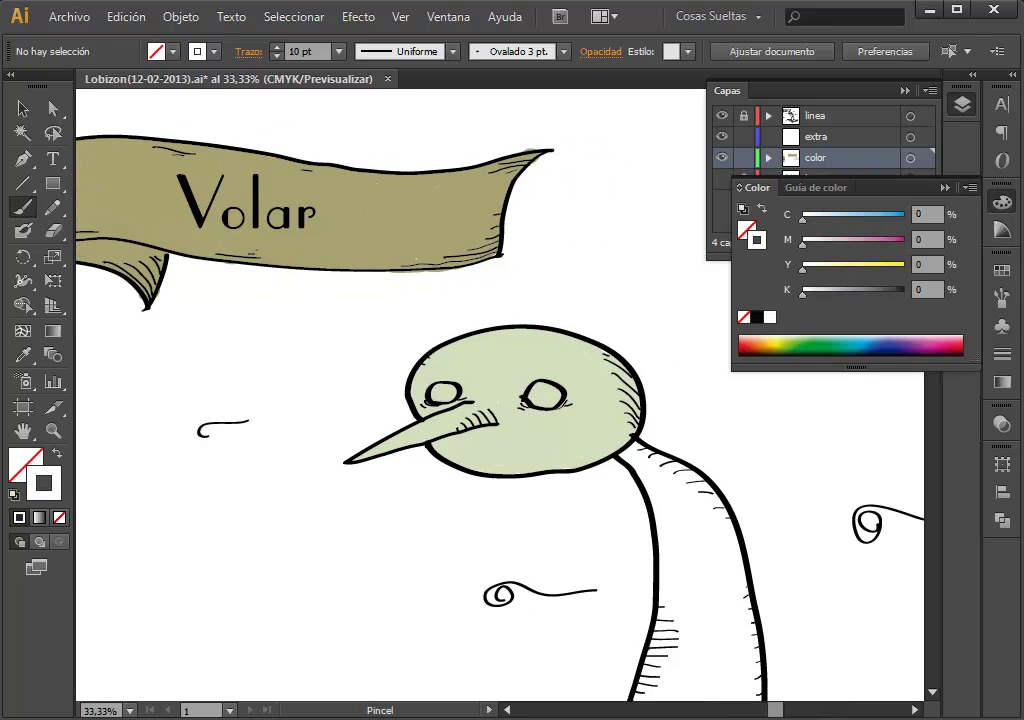
key("F6")
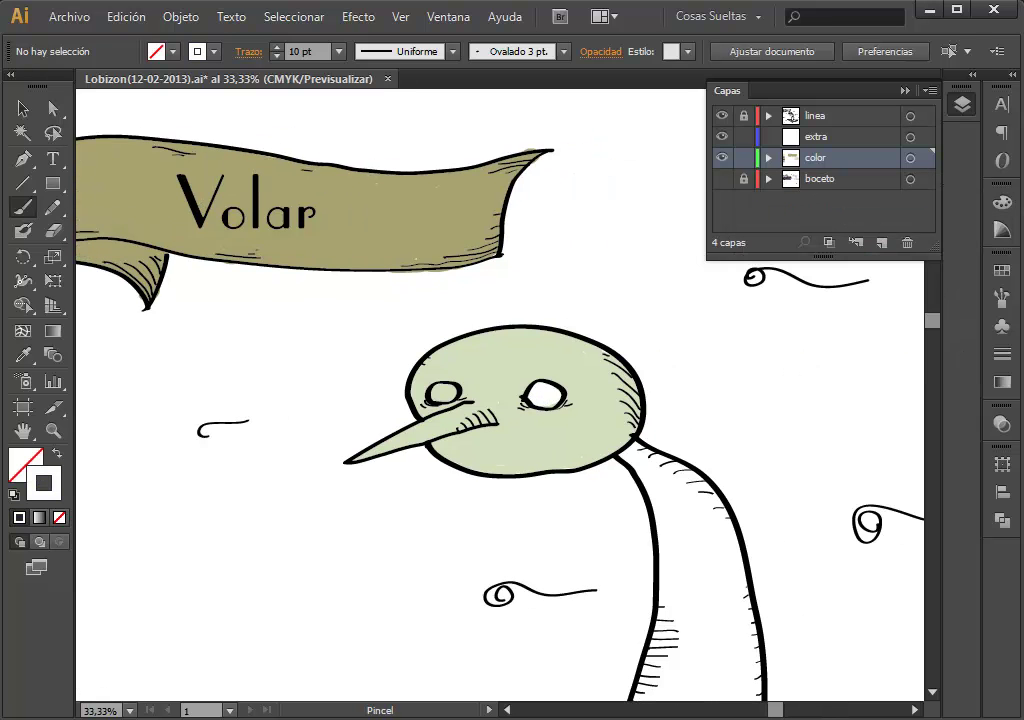
left_click_drag(400, 450, 700, 395)
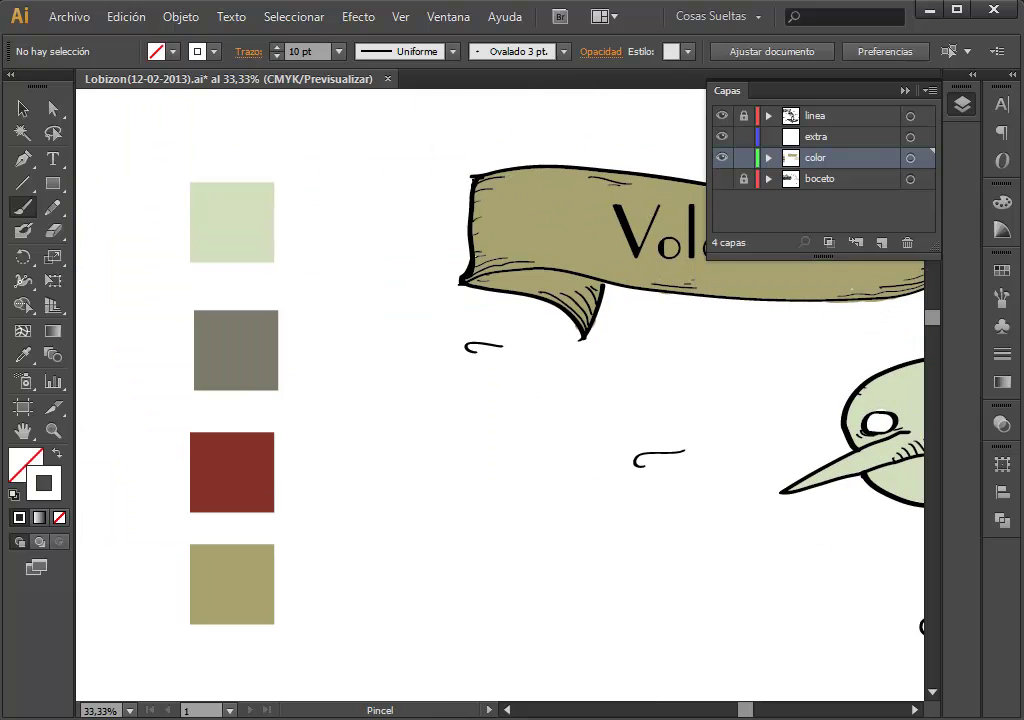
Step: Sample the grey swatch and brush grey down the bird's neck at 20 pt
key("v")
left_click(235, 373)
mouse_move(600, 450)
left_mouse_down()
mouse_move(257, 359)
mouse_move(238, 335)
left_mouse_up()
key("b")
key("shift+x")
left_click(339, 51)
left_click(361, 423)
mouse_move(402, 448)
left_mouse_down()
mouse_move(374, 545)
mouse_move(348, 565)
mouse_move(365, 345)
mouse_move(350, 268)
mouse_move(425, 455)
left_mouse_up()
mouse_move(420, 300)
left_mouse_down()
mouse_move(440, 470)
mouse_move(415, 630)
left_mouse_up()
left_click_drag(455, 440, 450, 560)
left_click_drag(400, 460, 405, 620)
Step: Paint grey along the neck's left edge and cover the white patches at its base
left_click_drag(365, 360, 335, 240)
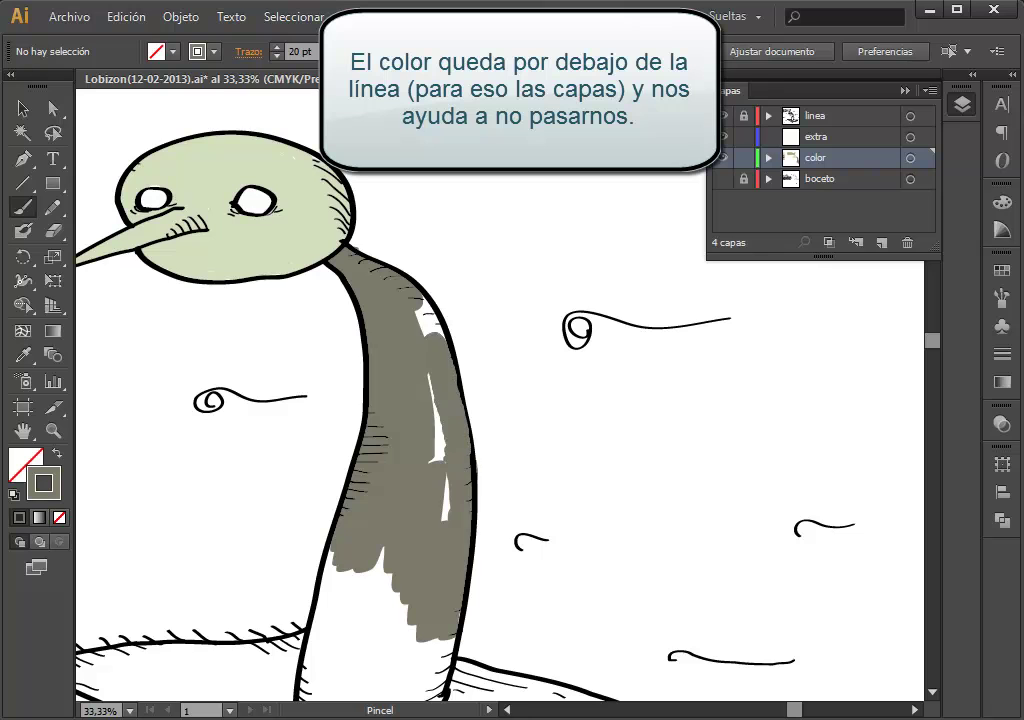
left_click_drag(400, 500, 465, 305)
mouse_move(405, 345)
left_mouse_down()
mouse_move(372, 505)
mouse_move(420, 520)
mouse_move(505, 500)
left_mouse_up()
mouse_move(490, 380)
left_mouse_down()
mouse_move(495, 490)
mouse_move(470, 490)
left_mouse_up()
left_click_drag(445, 360, 440, 470)
left_click_drag(420, 380, 410, 450)
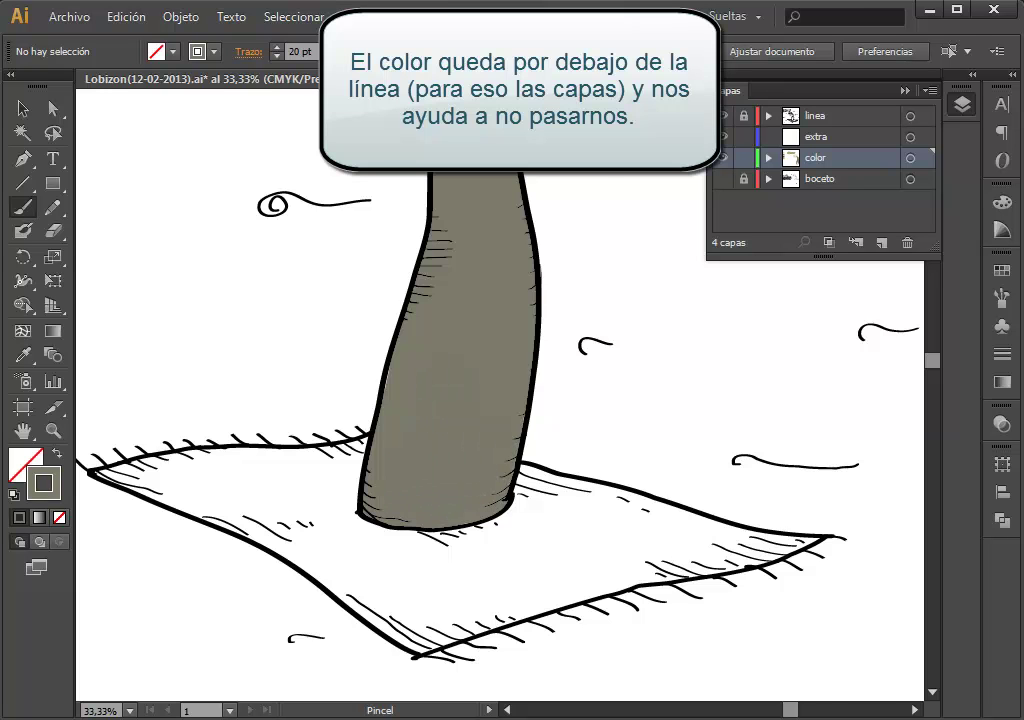
left_click_drag(420, 250, 610, 637)
Step: Paint the carpet's left side dark red with a 20 pt brush, up to the neck
key("v")
key("b")
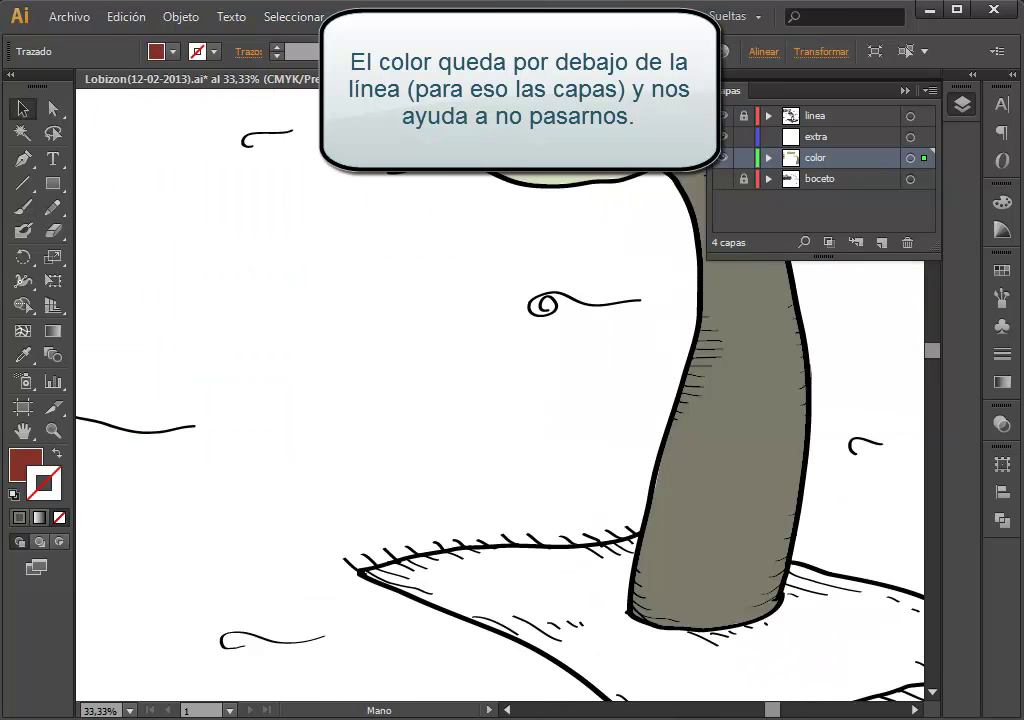
left_click(340, 51)
left_click(363, 446)
mouse_move(305, 460)
left_mouse_down()
mouse_move(188, 440)
mouse_move(400, 537)
mouse_move(500, 605)
mouse_move(562, 580)
left_mouse_up()
left_click_drag(370, 458, 420, 500)
left_click_drag(300, 445, 440, 530)
left_click_drag(230, 440, 410, 470)
left_click_drag(330, 440, 490, 580)
mouse_move(265, 443)
left_mouse_down()
mouse_move(200, 432)
mouse_move(285, 415)
mouse_move(410, 420)
mouse_move(420, 465)
mouse_move(225, 433)
left_mouse_up()
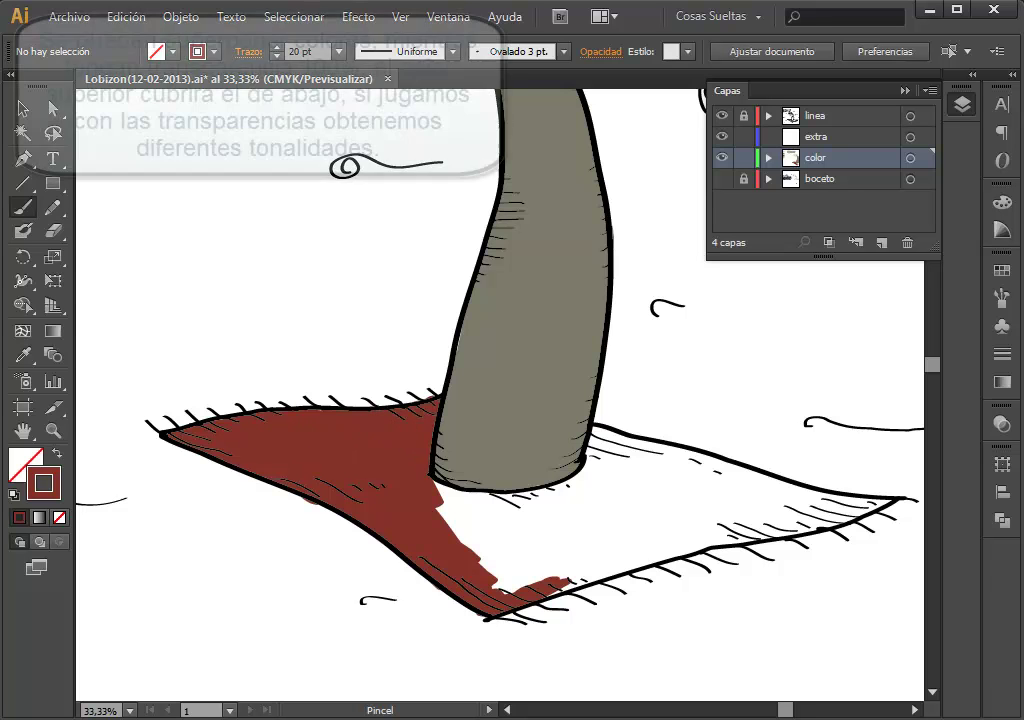
Step: Paint the carpet right of the neck dark red, undoing one stray stroke
mouse_move(470, 520)
left_mouse_down()
mouse_move(500, 585)
mouse_move(680, 550)
left_mouse_up()
mouse_move(615, 515)
left_mouse_down()
mouse_move(605, 465)
mouse_move(665, 480)
mouse_move(710, 463)
left_mouse_up()
mouse_move(600, 490)
left_mouse_down()
mouse_move(530, 540)
mouse_move(560, 520)
left_mouse_up()
mouse_move(640, 470)
left_mouse_down()
mouse_move(600, 520)
mouse_move(660, 505)
mouse_move(862, 500)
left_mouse_up()
left_click_drag(750, 505, 848, 493)
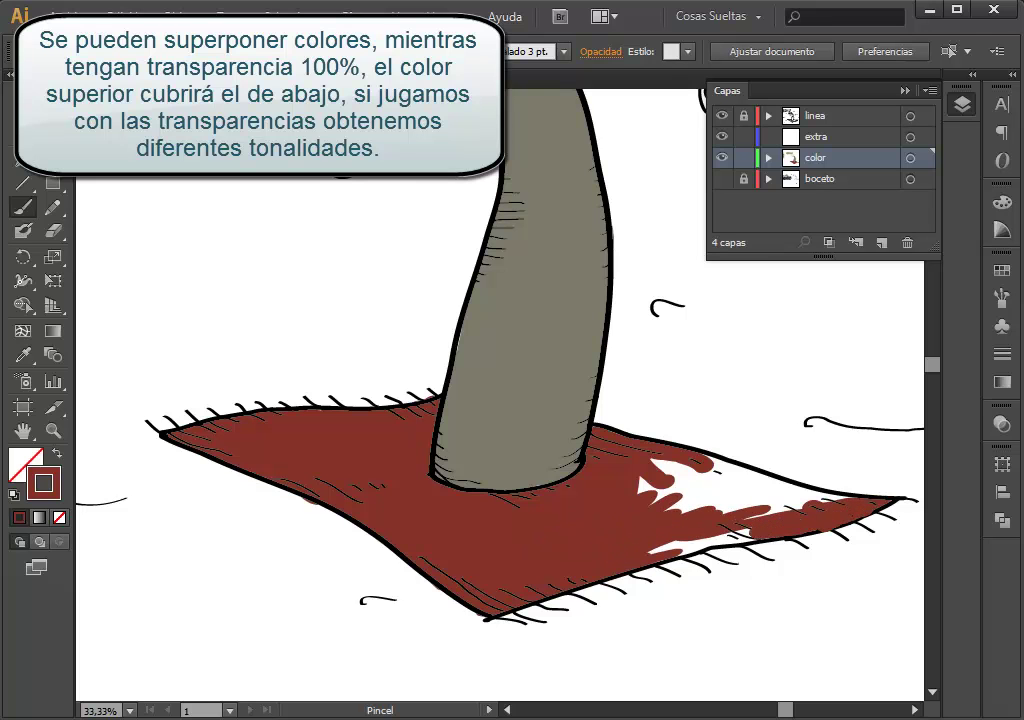
key("ctrl+z")
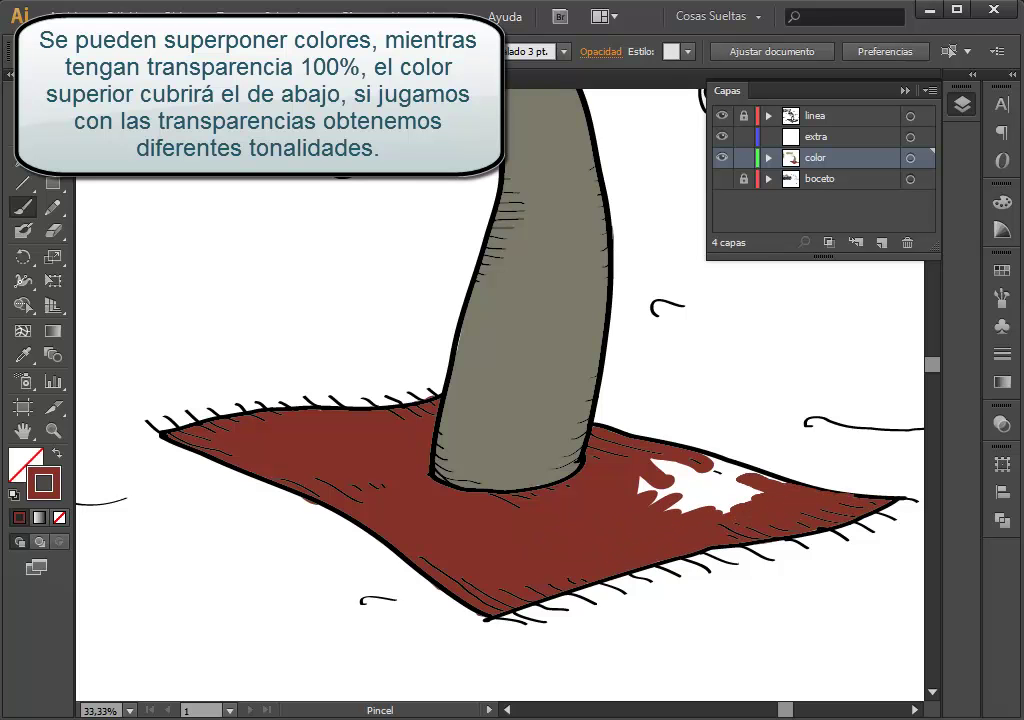
left_click_drag(645, 485, 760, 500)
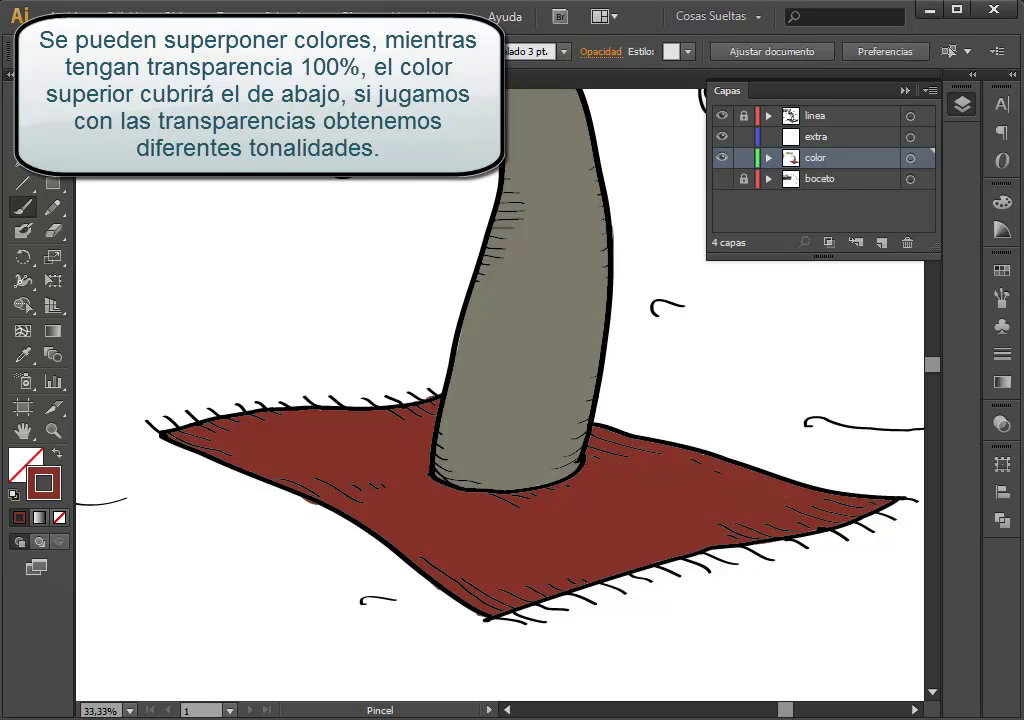
key("ctrl+minus")
key("ctrl+minus")
key("ctrl+minus")
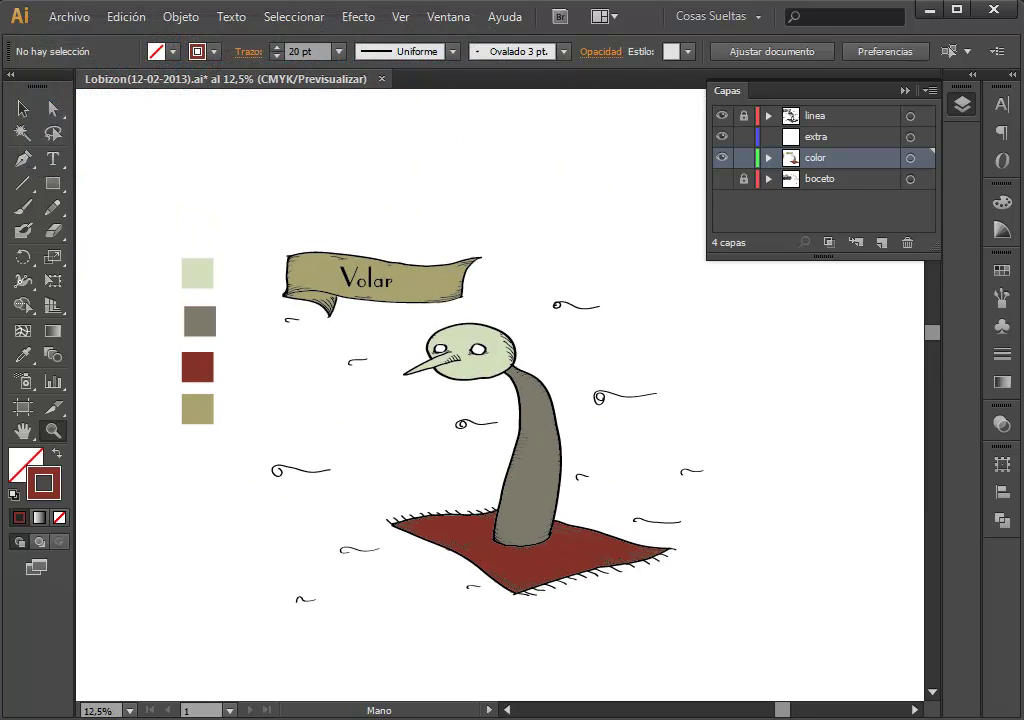
Step: Draw a rectangle framing the drawing with no stroke and a pale blue-grey fill
key("m")
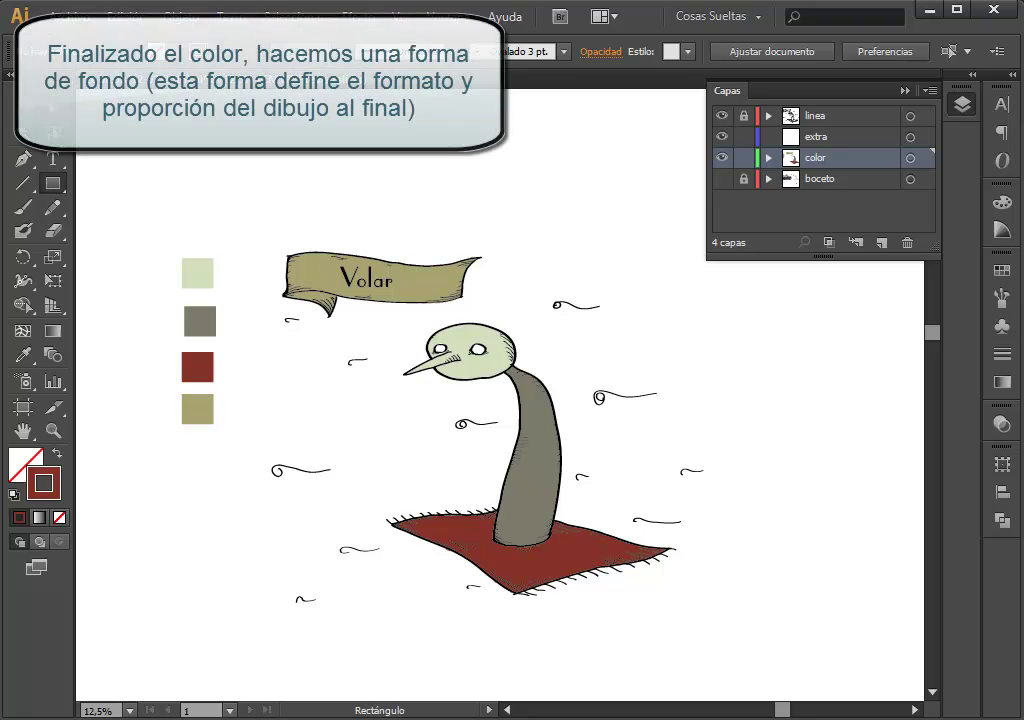
mouse_move(250, 217)
left_mouse_down()
mouse_move(649, 633)
mouse_move(727, 635)
left_mouse_up()
key("v")
key("F6")
key("slash")
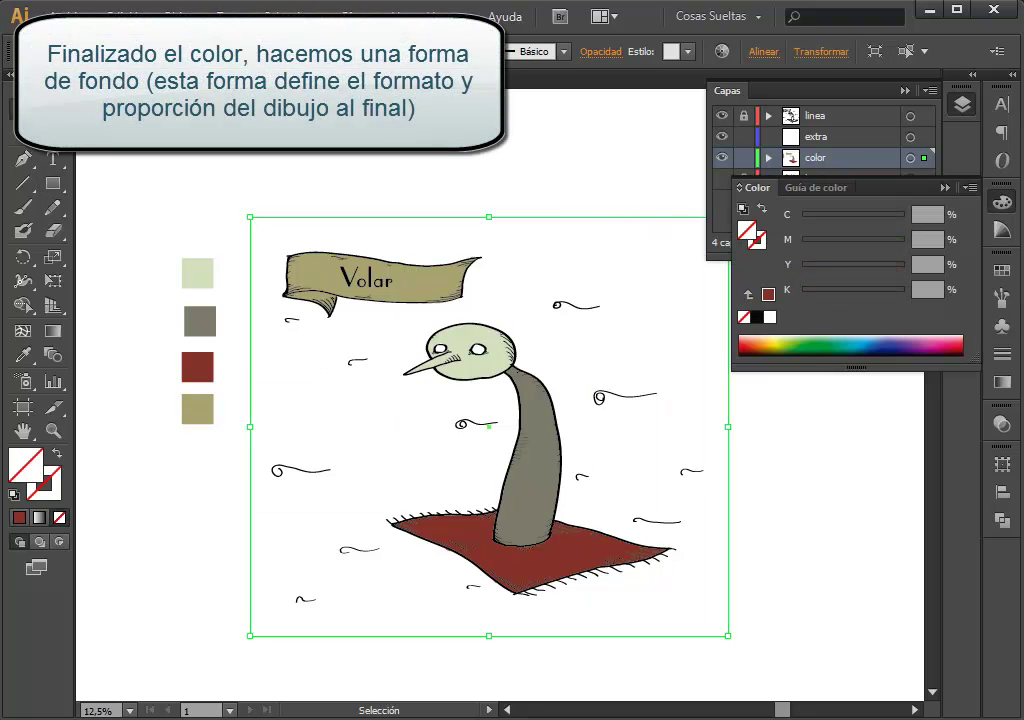
left_click(769, 317)
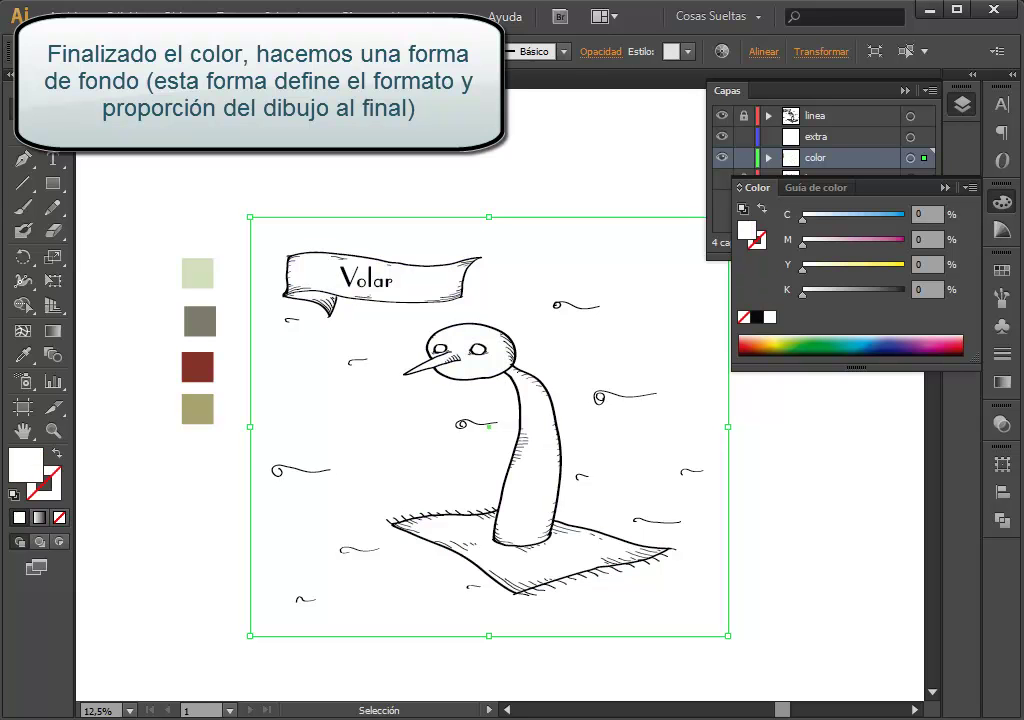
left_click_drag(802, 291, 811, 291)
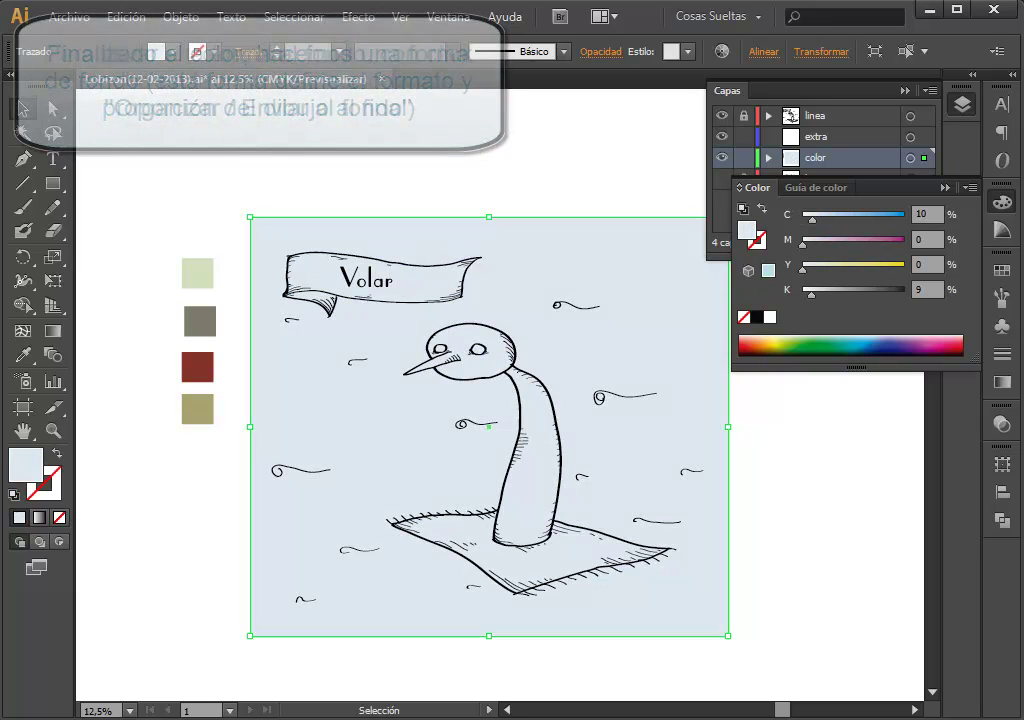
Step: Send the rectangle behind all the artwork via Organizar > Enviar detrás
right_click(701, 399)
right_click(274, 238)
mouse_move(380, 523)
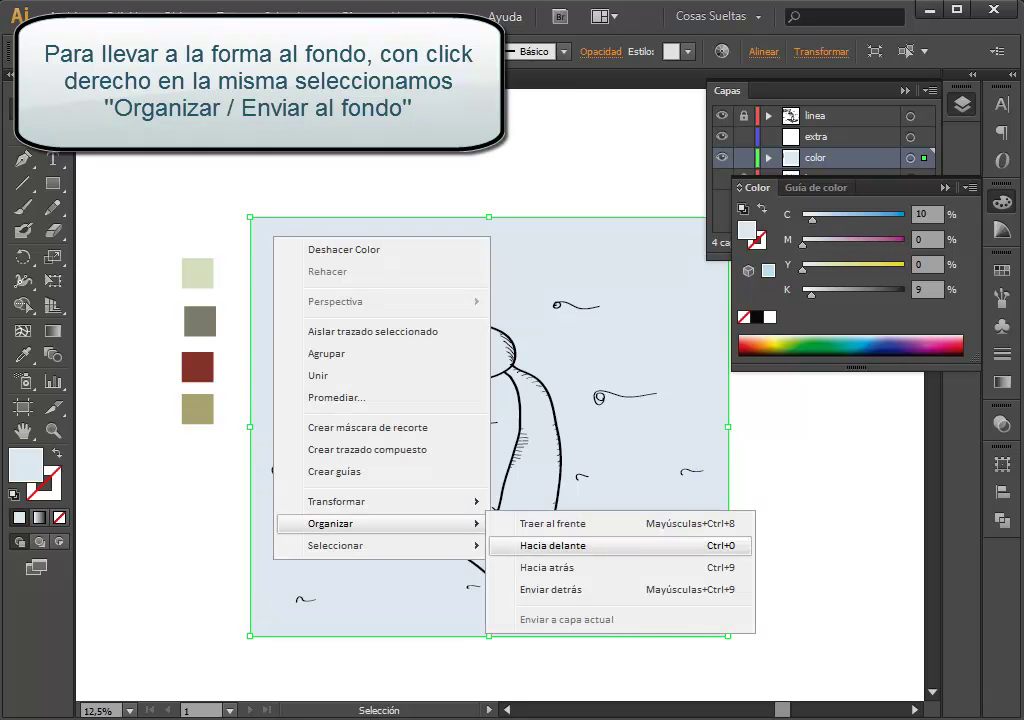
left_click(551, 589)
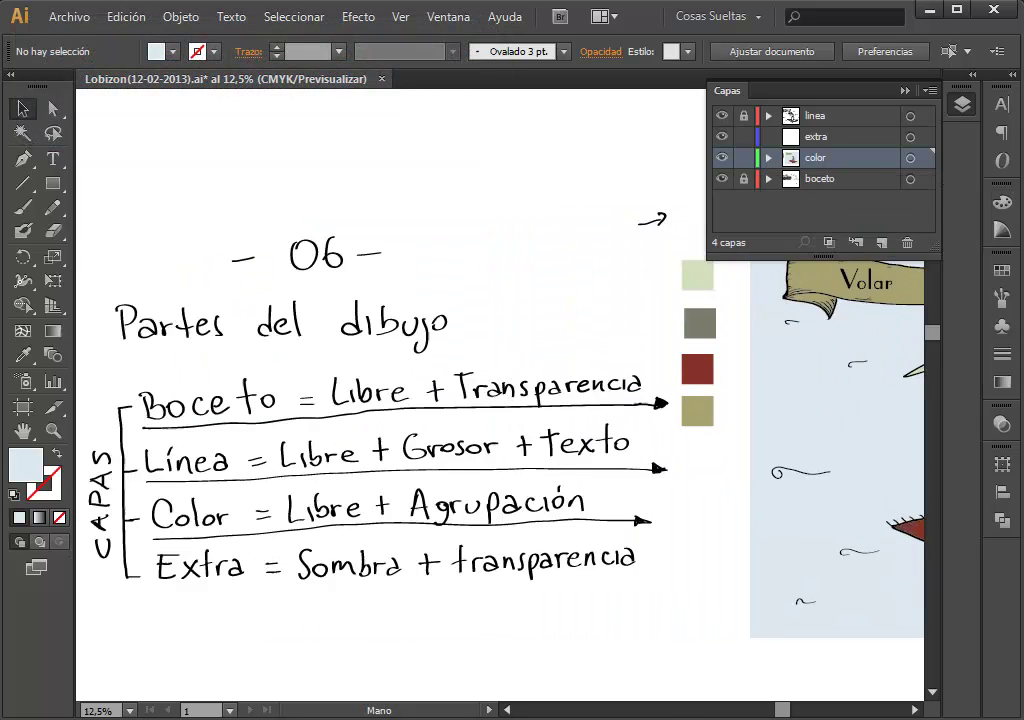
Step: Brush an arrow after the Extra line of the notes on the boceto layer
key("ctrl+plus")
key("v")
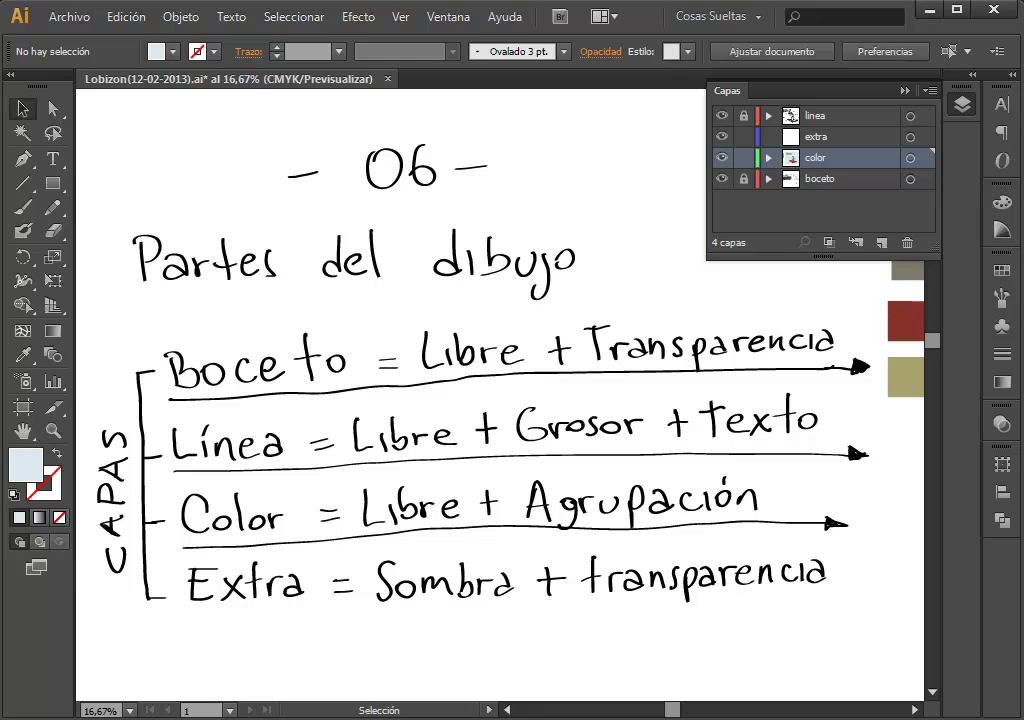
left_click(820, 178)
key("b")
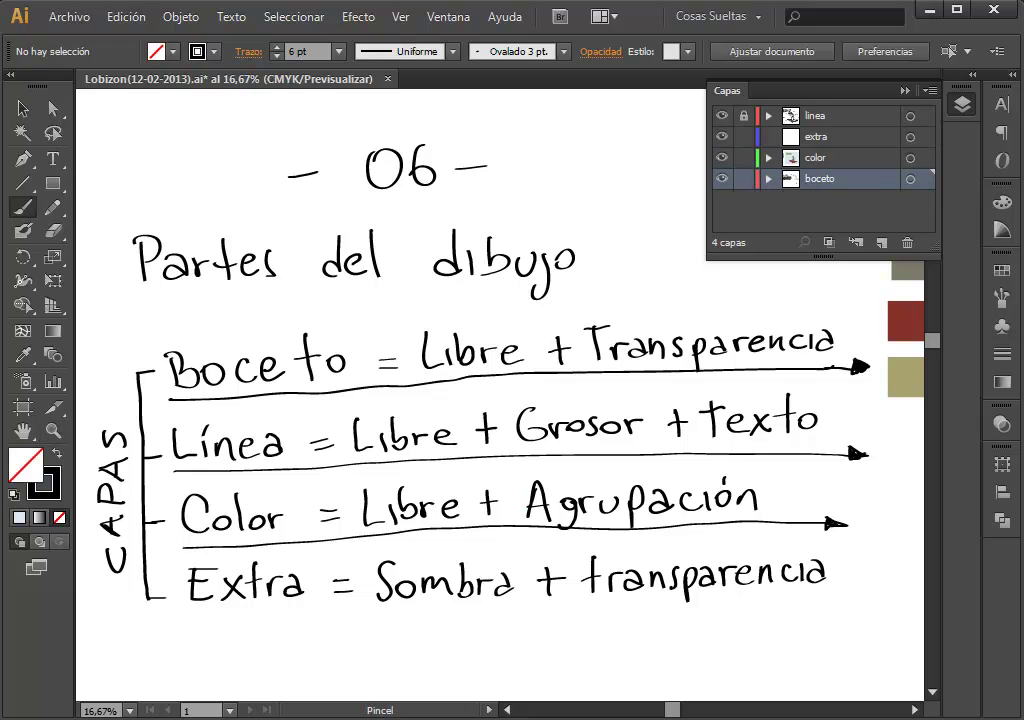
left_click_drag(266, 626, 845, 604)
Step: Make the extra layer active and draw a short black test stroke
mouse_move(860, 400)
left_mouse_down()
mouse_move(460, 428)
mouse_move(70, 405)
left_mouse_up()
left_click(816, 136)
left_click_drag(876, 318, 876, 327)
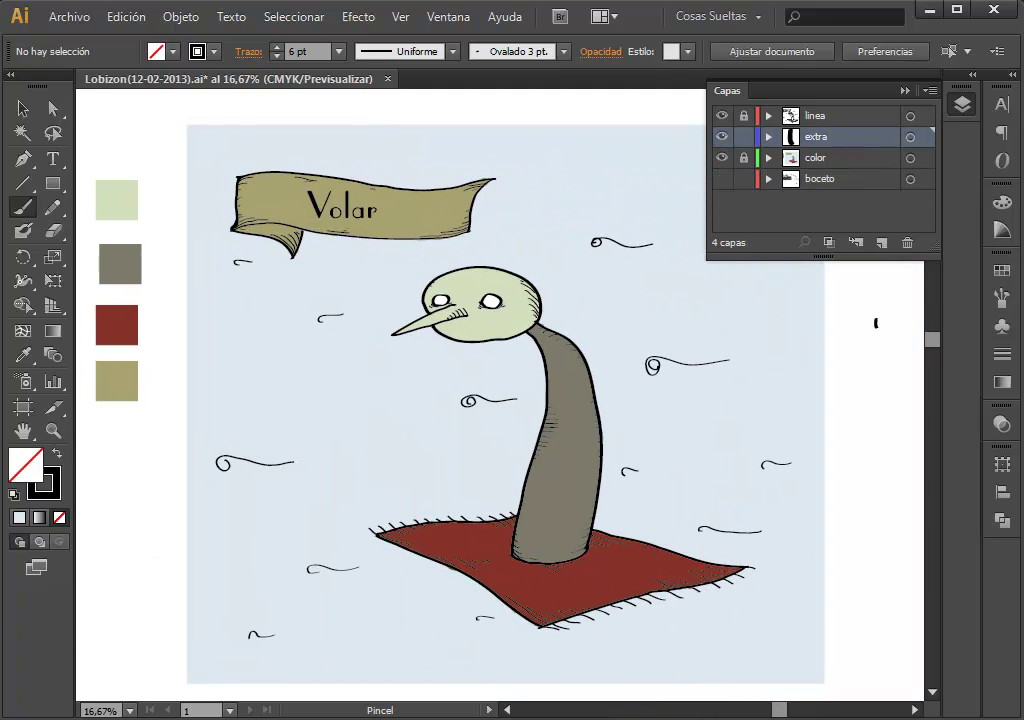
Step: Change the short test stroke to grey and zoom in on the Volar banner
key("v")
left_click(876, 322)
left_click(1001, 201)
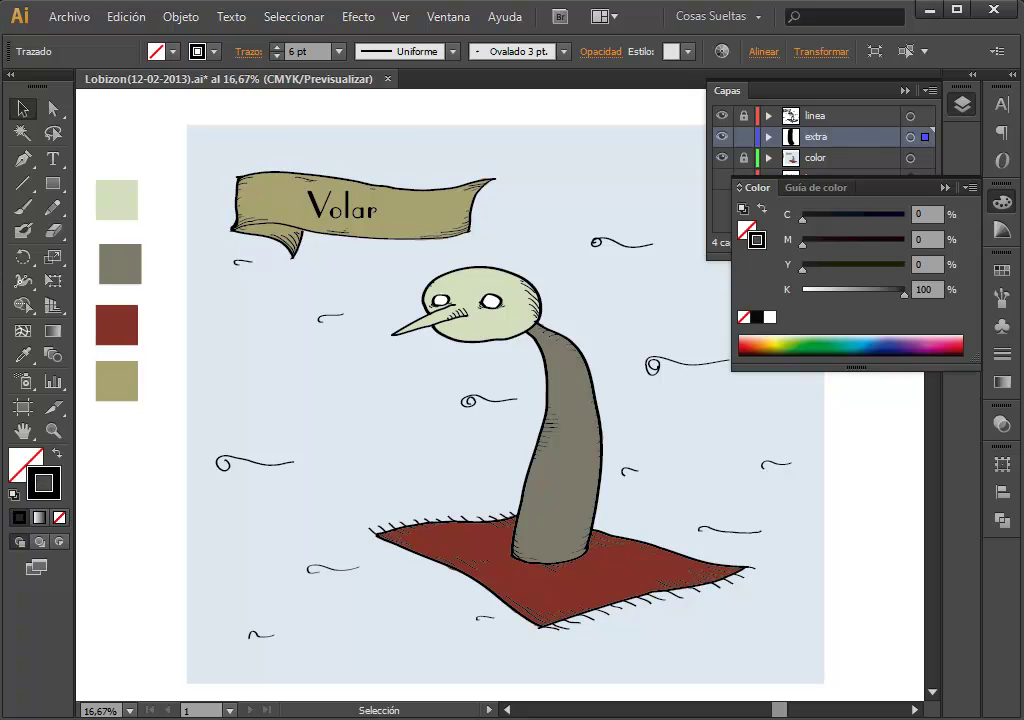
left_click(841, 289)
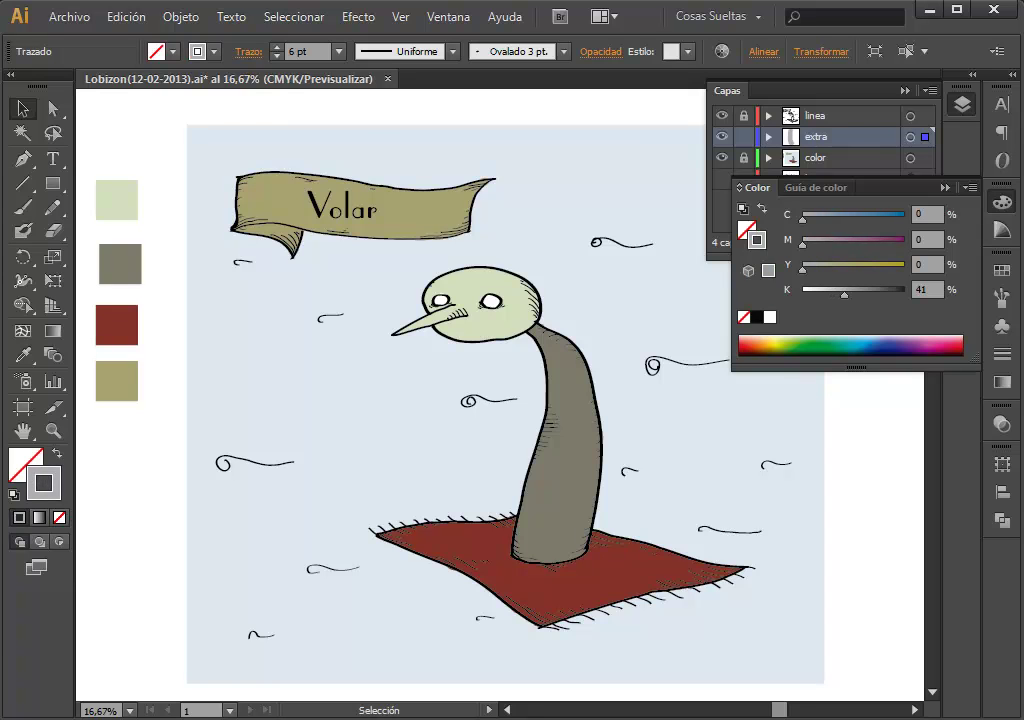
key("z")
left_click(357, 246)
left_click(334, 230)
left_click(616, 175)
Step: Set the grey stroke on the banner curl to 40% opacity
key("b")
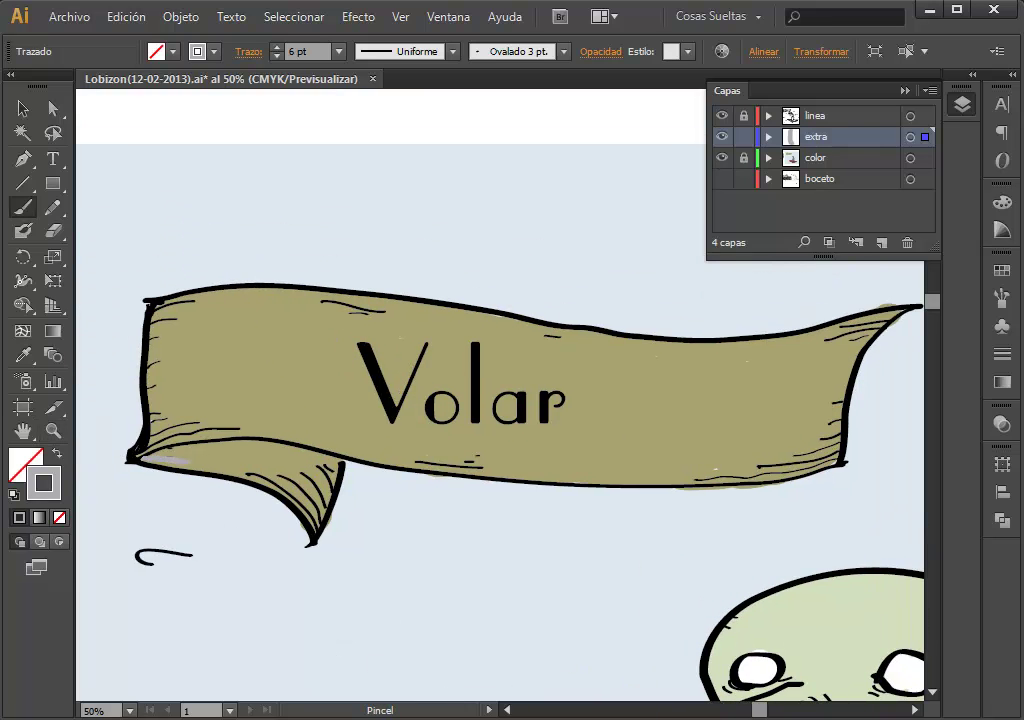
key("v")
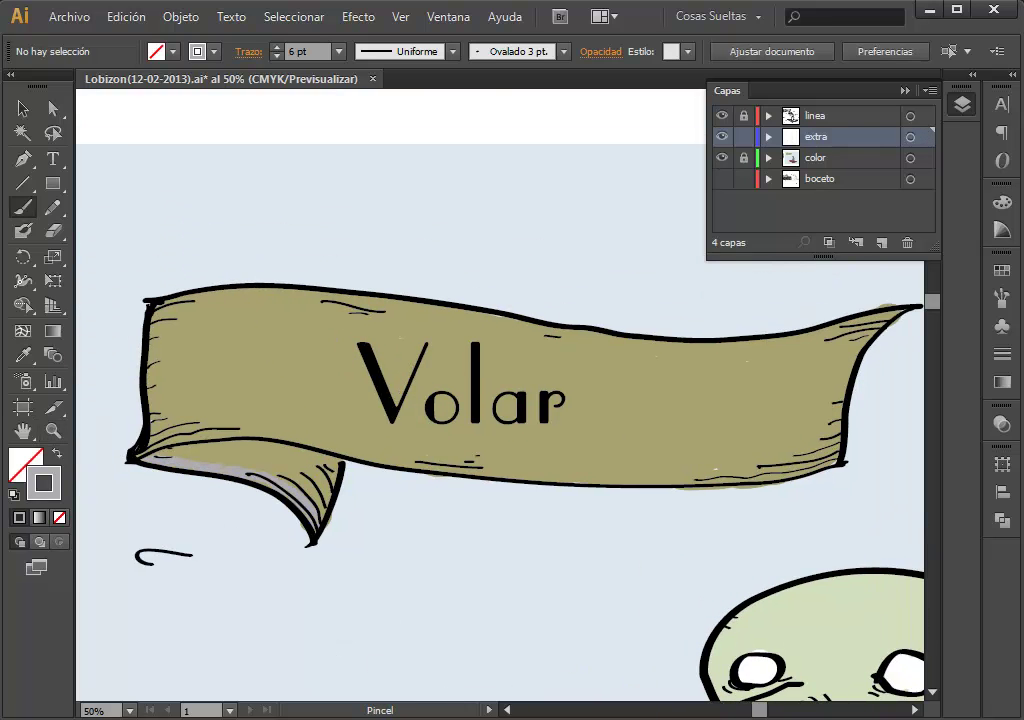
left_click(290, 500)
left_click(1001, 424)
left_click(967, 434)
left_click(988, 543)
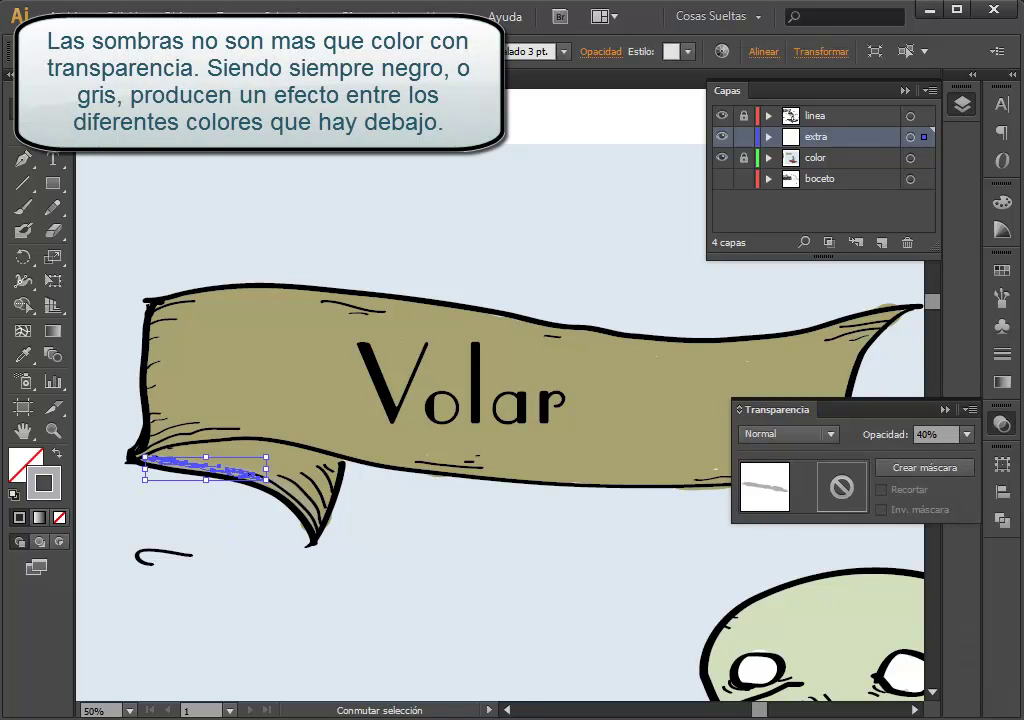
left_click(1001, 202)
left_click(500, 600)
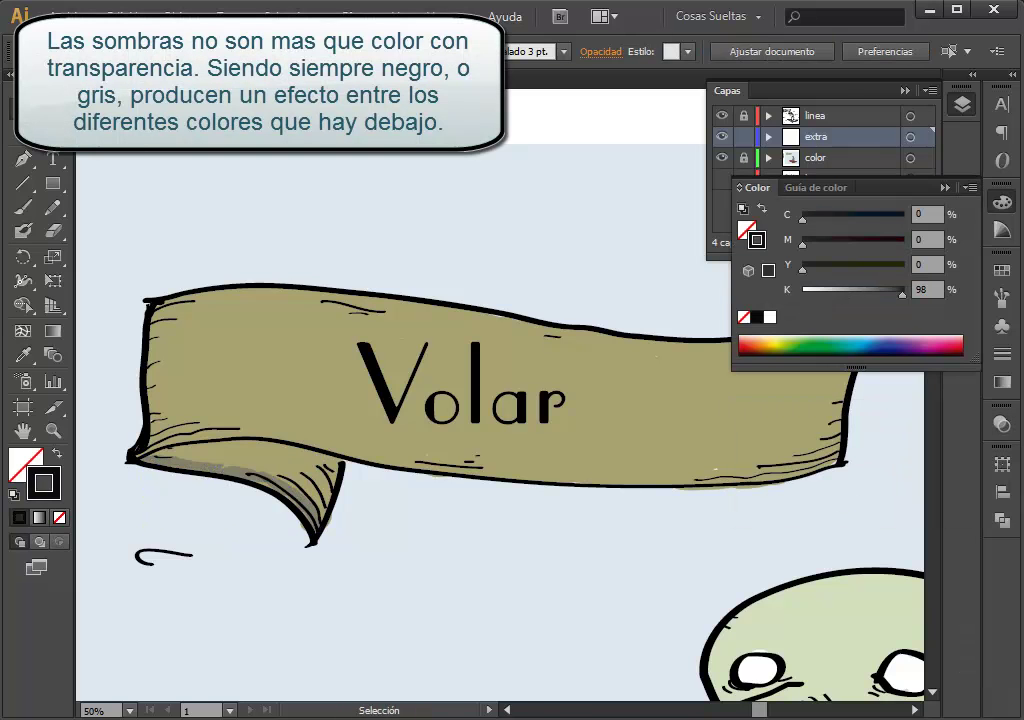
Step: Brush shadows under the banner's folded end, its left edge and its lower right edge
key("b")
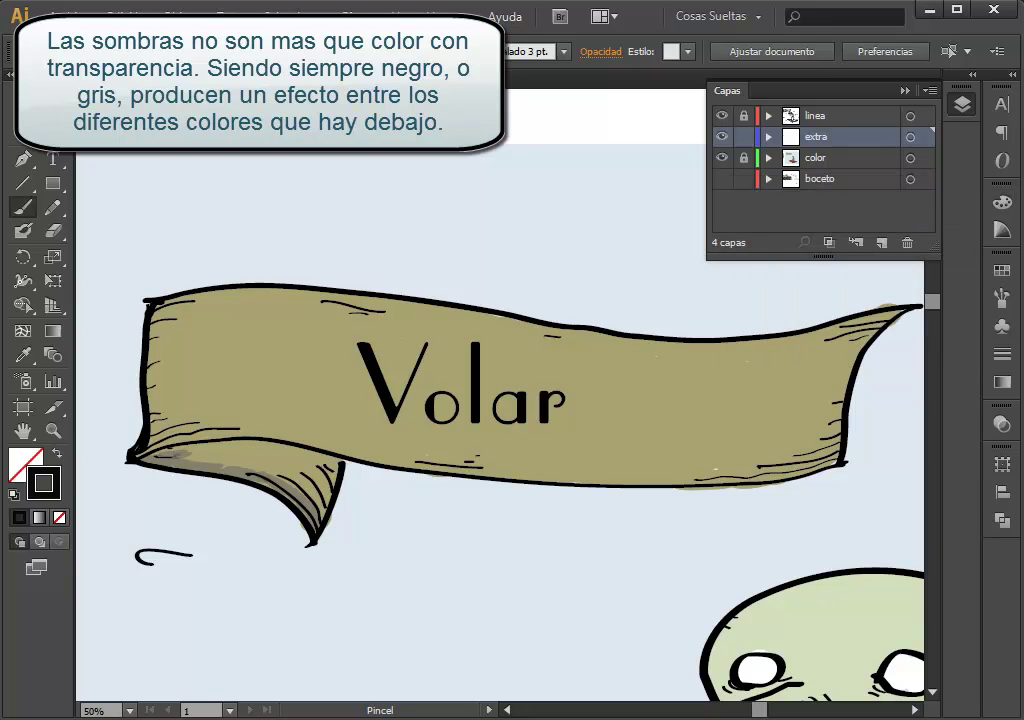
mouse_move(185, 455)
left_mouse_down()
mouse_move(200, 446)
mouse_move(292, 468)
mouse_move(318, 492)
left_mouse_up()
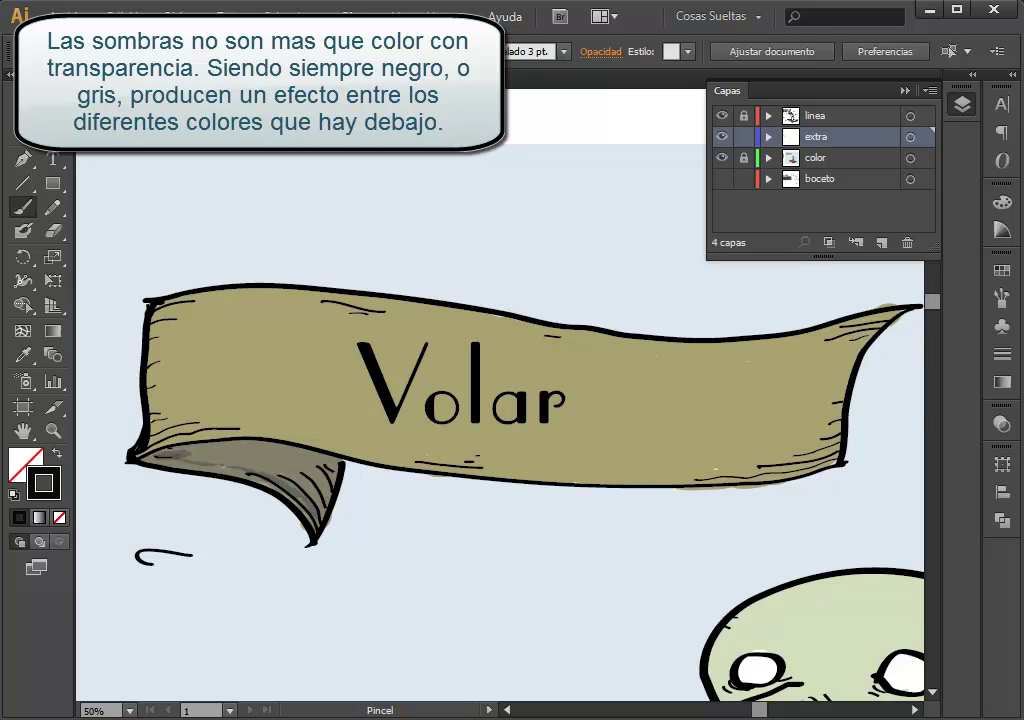
mouse_move(212, 428)
left_mouse_down()
mouse_move(150, 440)
mouse_move(152, 305)
left_mouse_up()
mouse_move(735, 478)
left_mouse_down()
mouse_move(842, 458)
mouse_move(882, 350)
left_mouse_up()
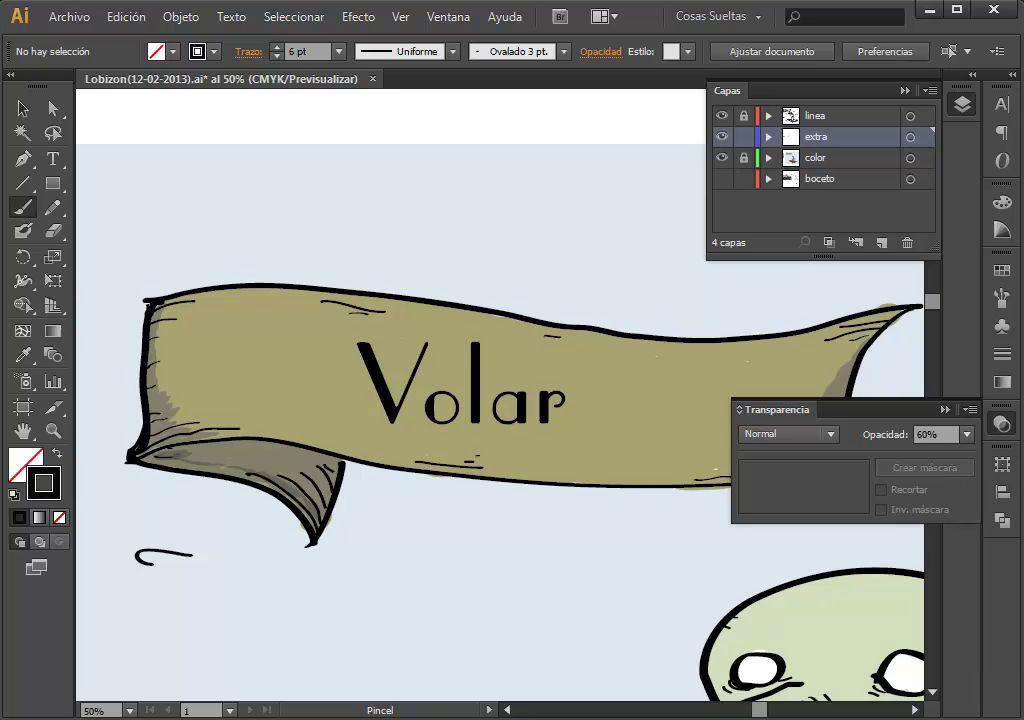
Step: Hatch thin shading along the right edge of the bird's head, undoing the thick strokes
left_click_drag(600, 400, 420, 321)
left_click_drag(700, 500, 415, 312)
left_click_drag(576, 398, 568, 485)
left_click_drag(578, 400, 572, 470)
key("ctrl+z")
key("ctrl+z")
left_click_drag(545, 352, 572, 505)
left_click_drag(600, 430, 580, 495)
key("ctrl+z")
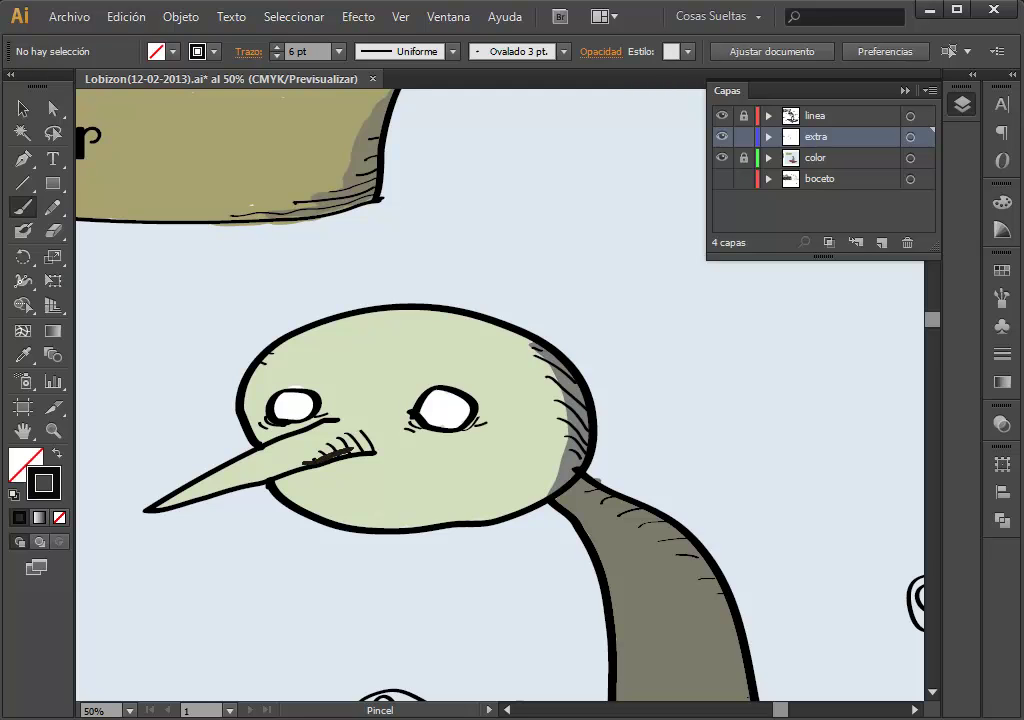
Step: Shade under the beak, down the neck's right edge and the carpet's left corner
left_click_drag(415, 428, 480, 432)
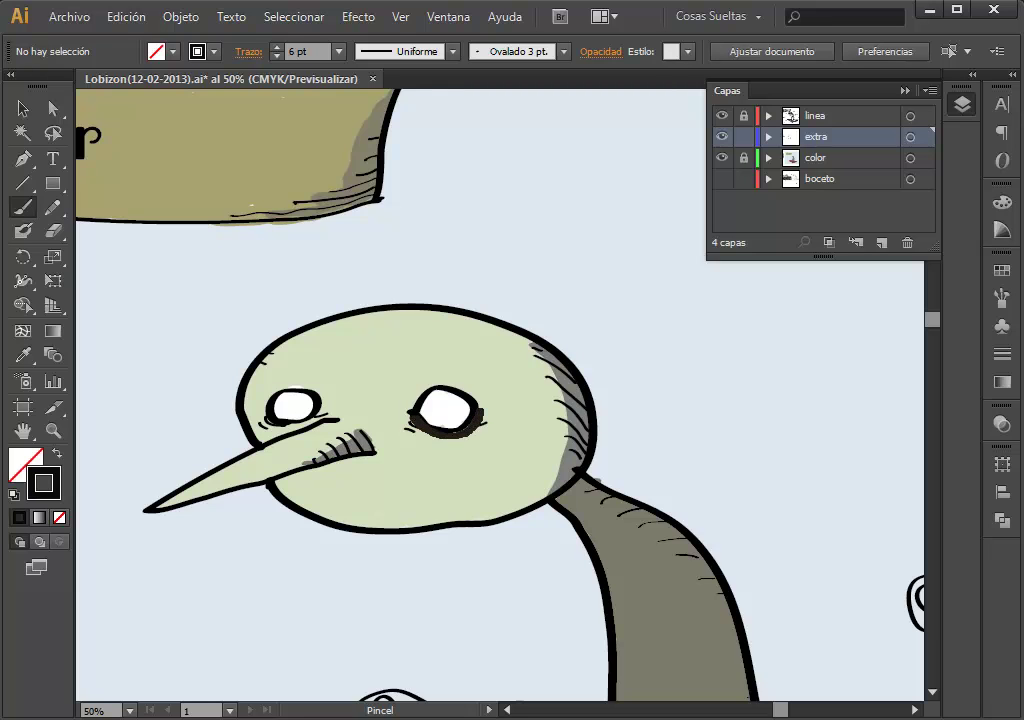
mouse_move(600, 500)
left_mouse_down()
mouse_move(250, 235)
mouse_move(370, 345)
left_mouse_up()
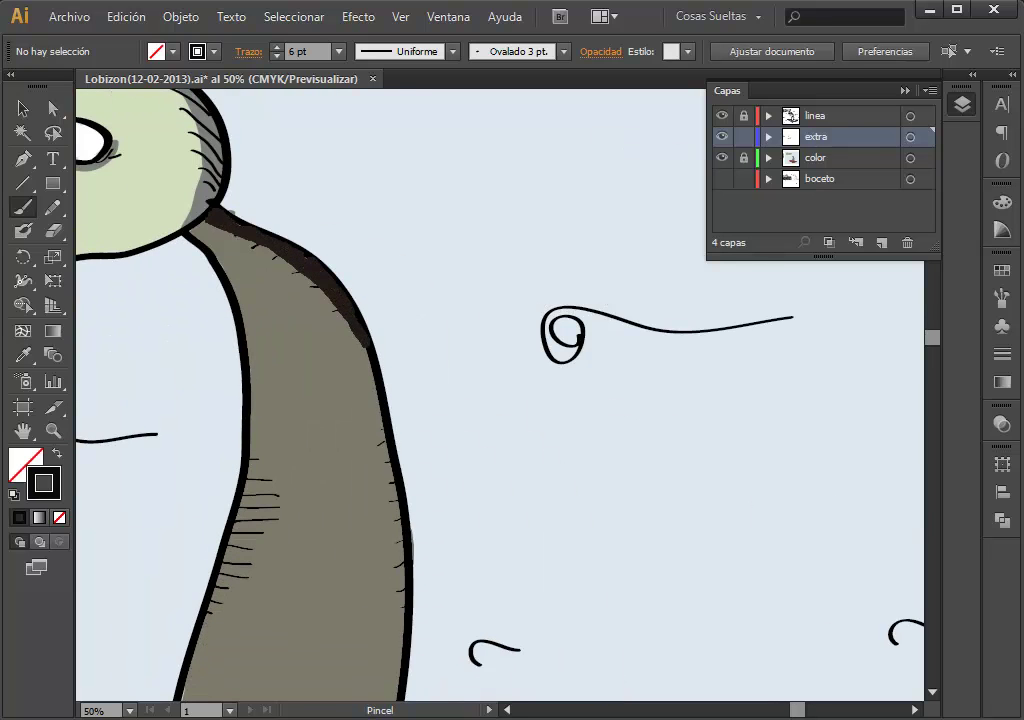
left_click_drag(400, 650, 505, 297)
left_click_drag(497, 385, 420, 562)
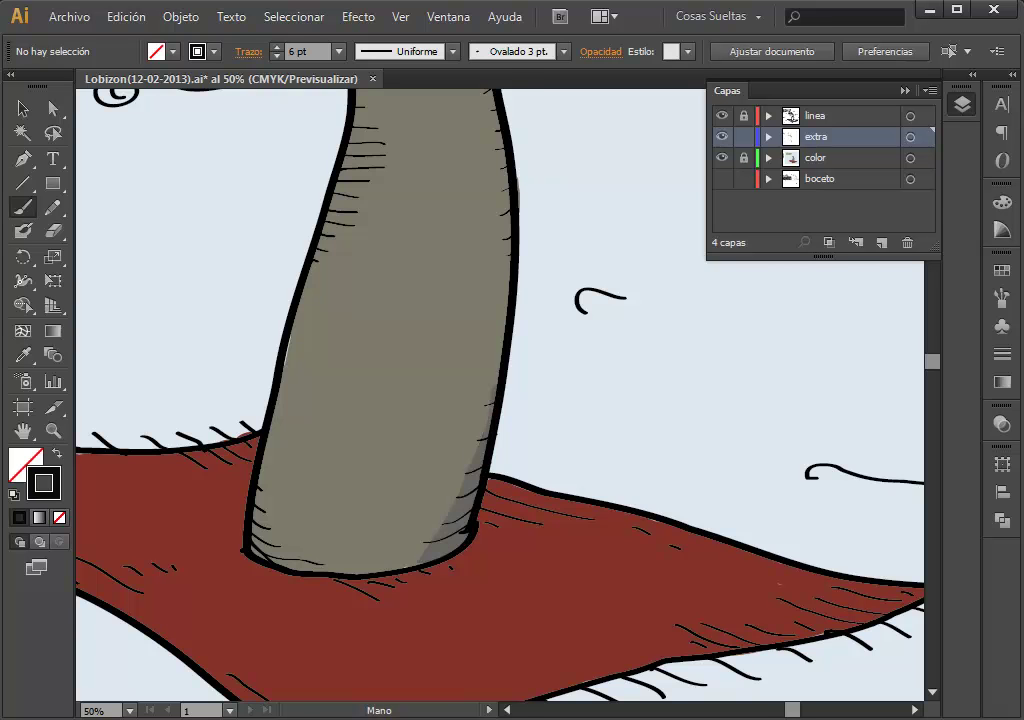
left_click_drag(300, 500, 655, 405)
left_click_drag(197, 400, 283, 428)
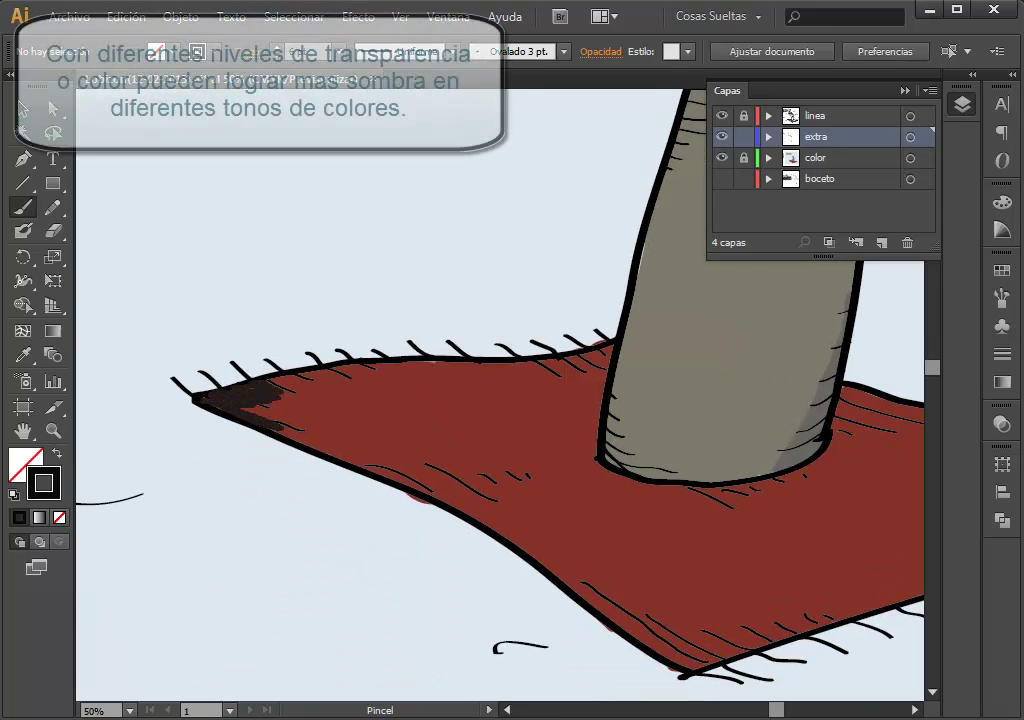
left_click_drag(215, 400, 305, 380)
Step: Set the new carpet-corner shading stroke to 80% opacity
key("5")
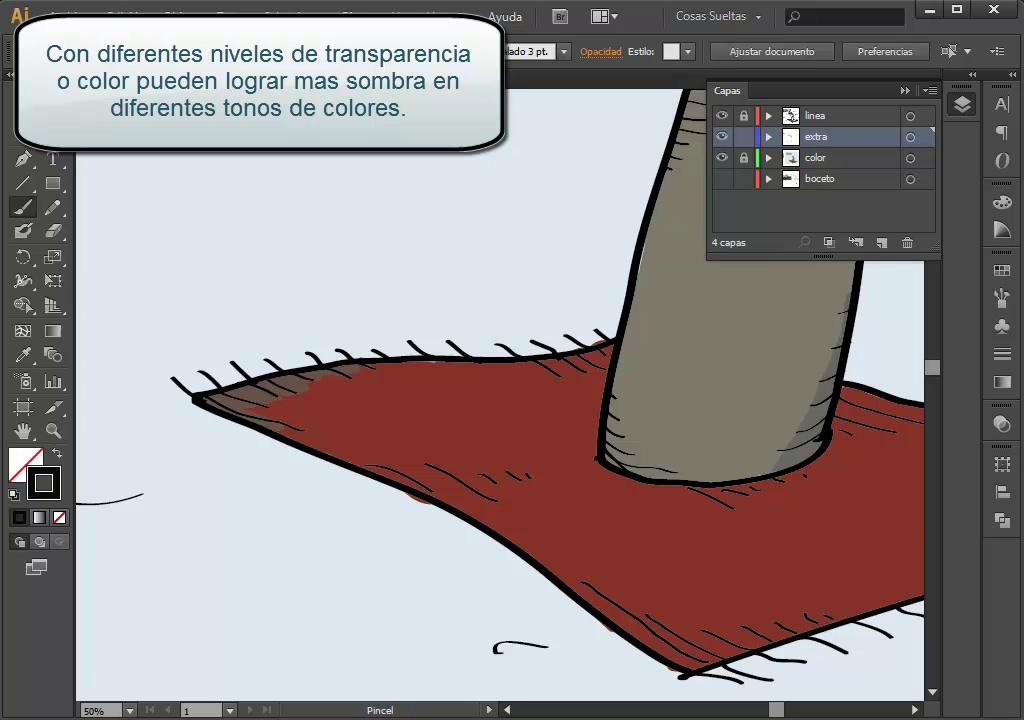
key("v")
left_click(1000, 424)
left_click(966, 434)
left_click(987, 638)
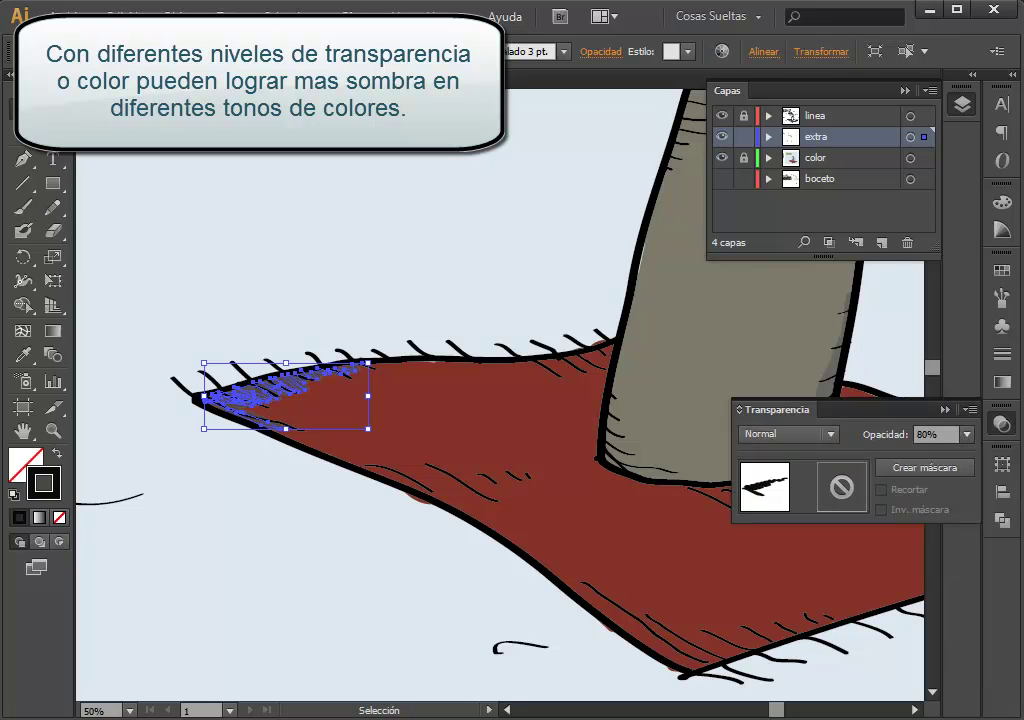
key("ctrl+shift+a")
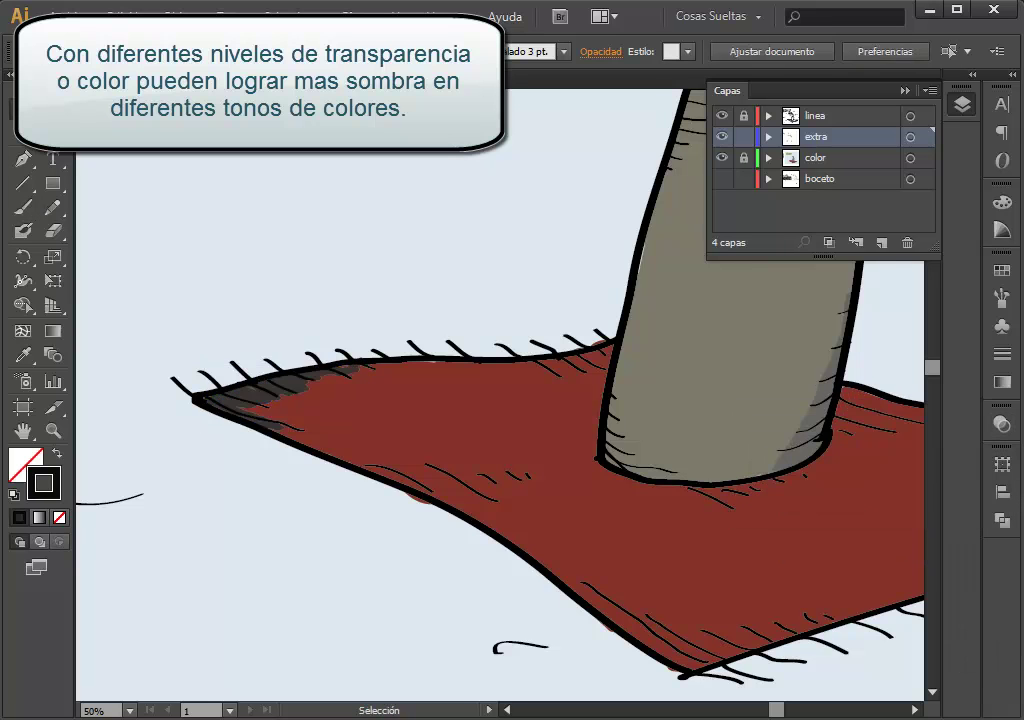
key("b")
Step: Shade the carpet's bottom corner, a bold patch beside the leg base, and the carpet's right end
left_click_drag(600, 615, 695, 665)
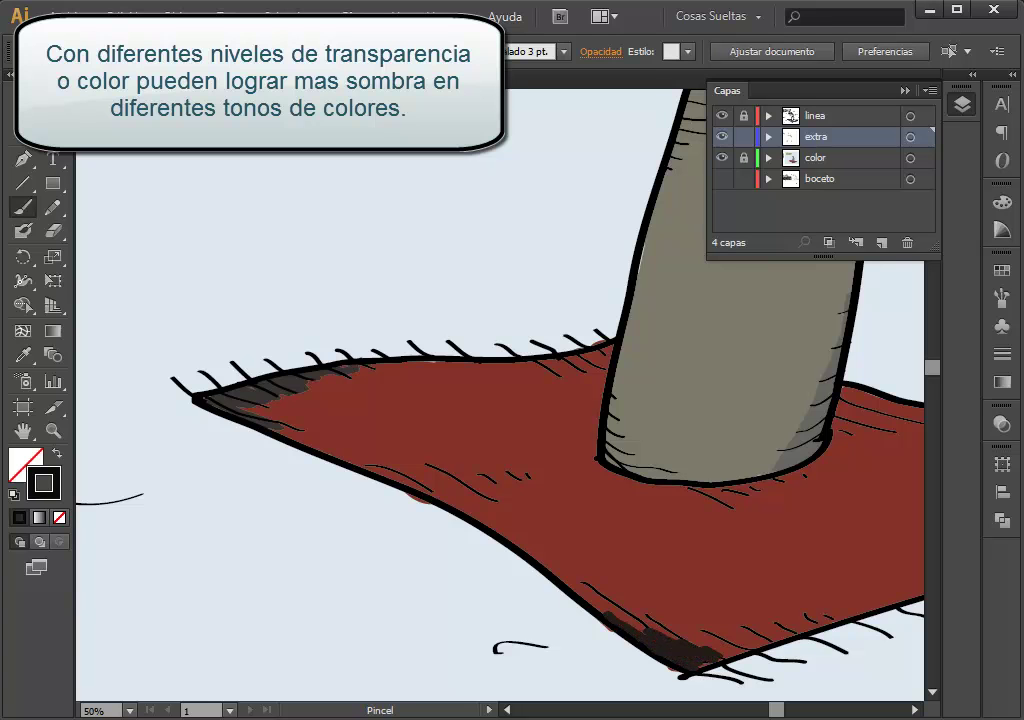
left_click_drag(590, 520, 210, 480)
left_click_drag(440, 432, 580, 420)
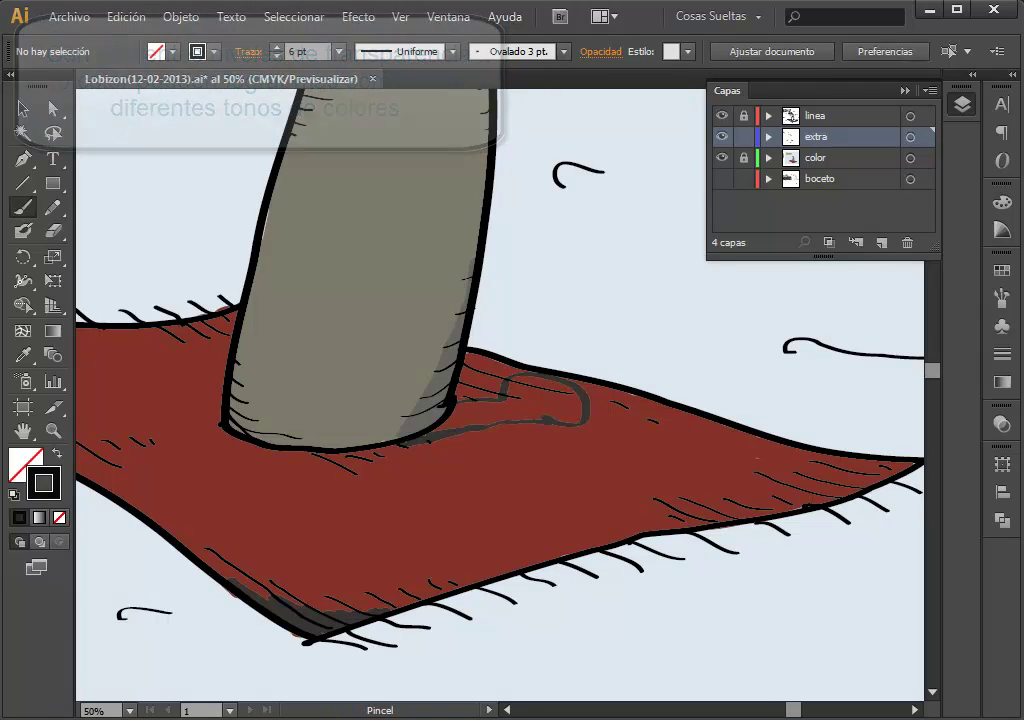
mouse_move(440, 428)
left_mouse_down()
mouse_move(530, 418)
mouse_move(520, 400)
mouse_move(565, 402)
left_mouse_up()
left_click_drag(450, 412, 485, 420)
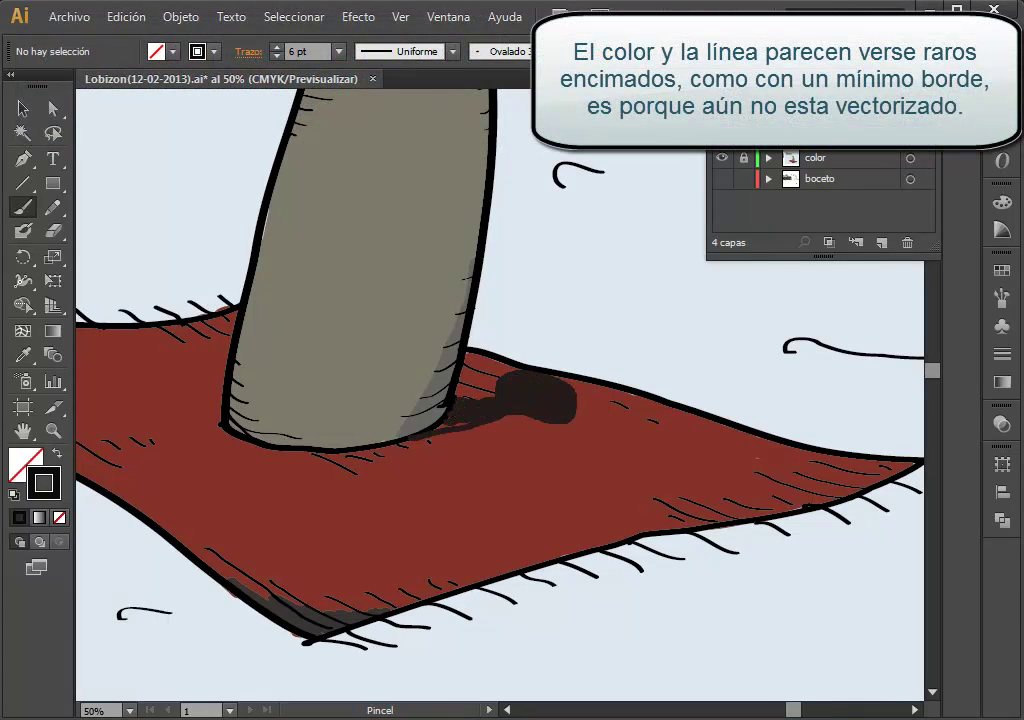
left_click_drag(797, 503, 899, 455)
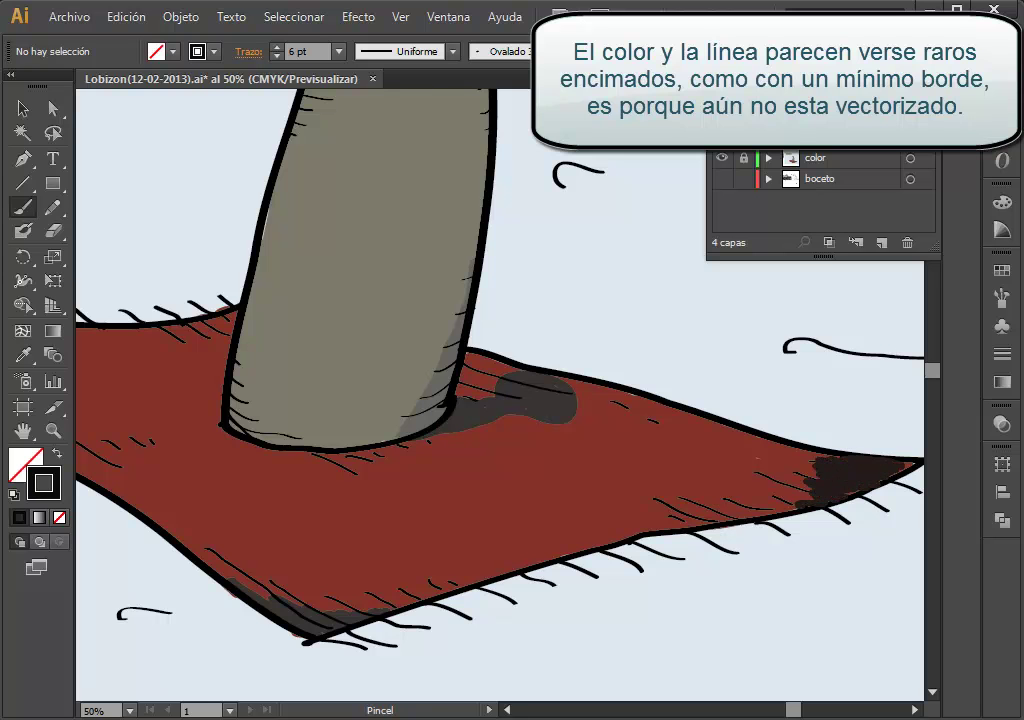
Step: Zoom out to 12.5% and recentre the whole artboard
left_click_drag(272, 532, 630, 567)
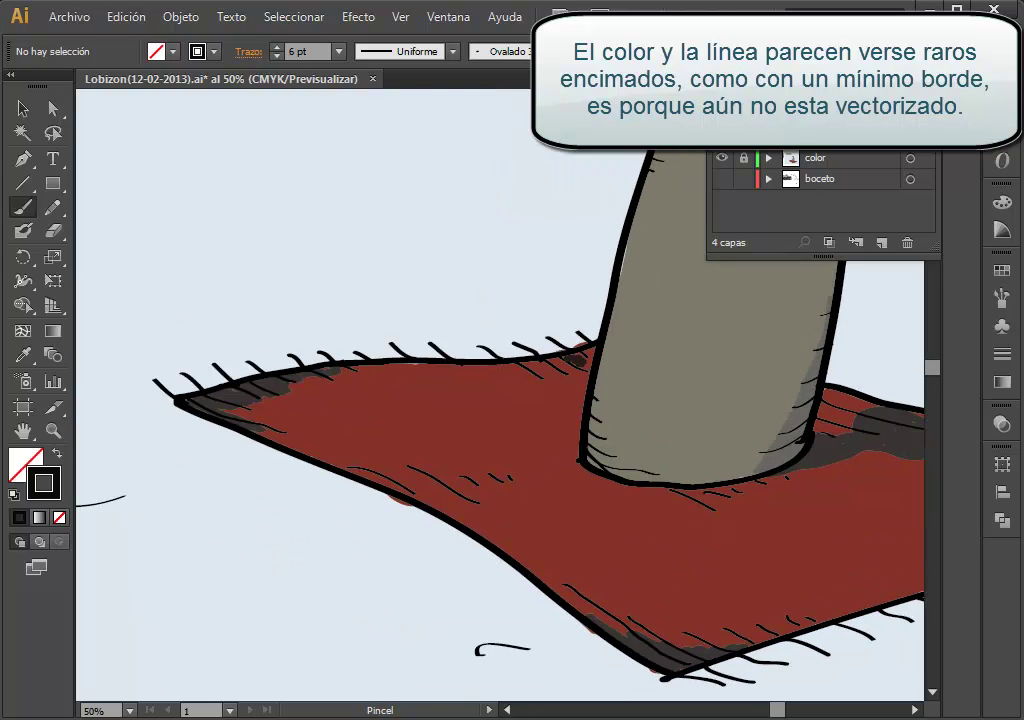
key("ctrl+minus")
key("ctrl+minus")
key("ctrl+minus")
key("ctrl+minus")
left_click_drag(450, 380, 424, 414)
key("v")
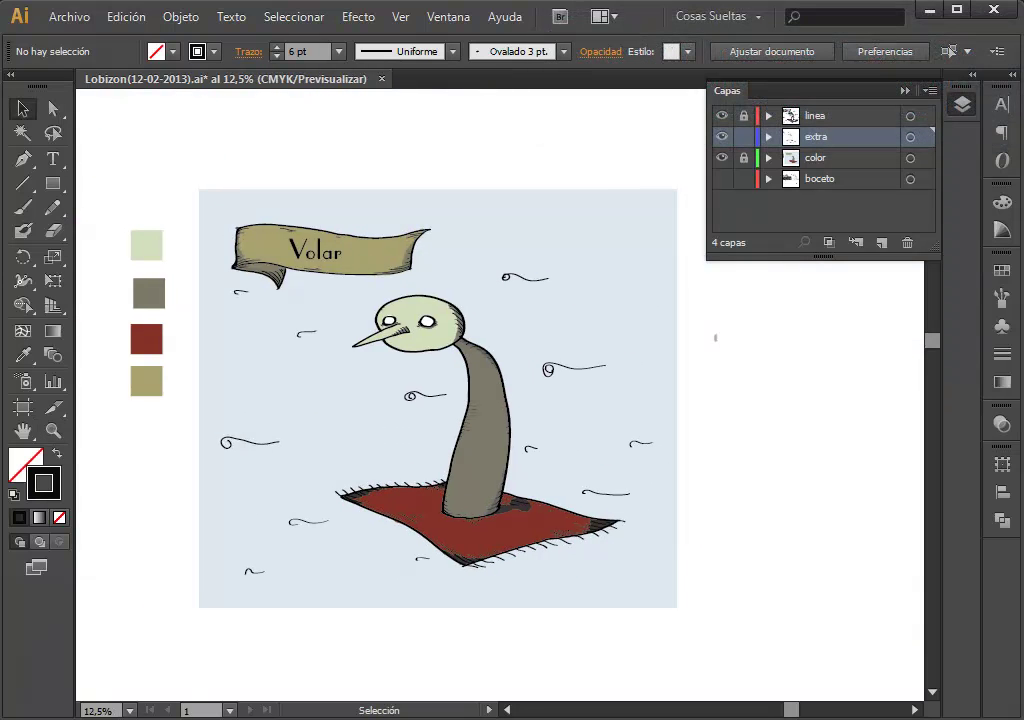
Step: Show and unlock the boceto layer and bring the handwritten notes into view
left_click(721, 178)
left_click(743, 178)
left_click_drag(300, 400, 892, 398)
left_click_drag(512, 400, 510, 398)
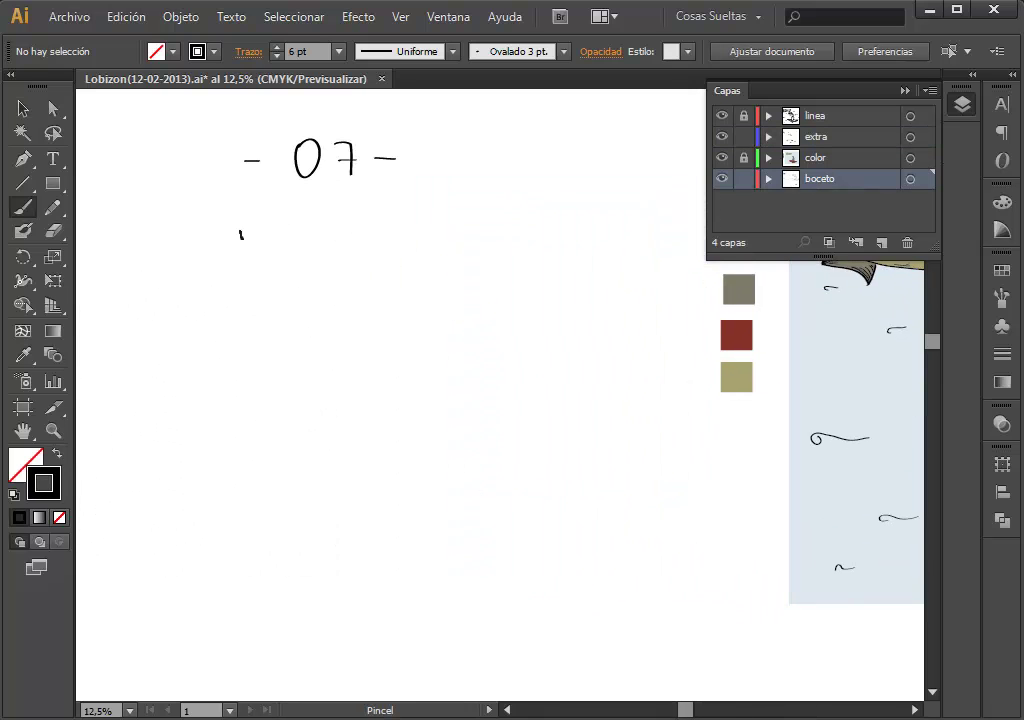
Step: Hand-write 'Vectorizar' under 07 with an arrow below it
left_click_drag(240, 232, 258, 216)
left_click_drag(268, 250, 307, 262)
left_click_drag(315, 226, 328, 260)
left_click_drag(305, 240, 326, 238)
mouse_move(358, 248)
left_mouse_down()
mouse_move(352, 258)
mouse_move(424, 258)
left_mouse_up()
left_click_drag(443, 244, 449, 258)
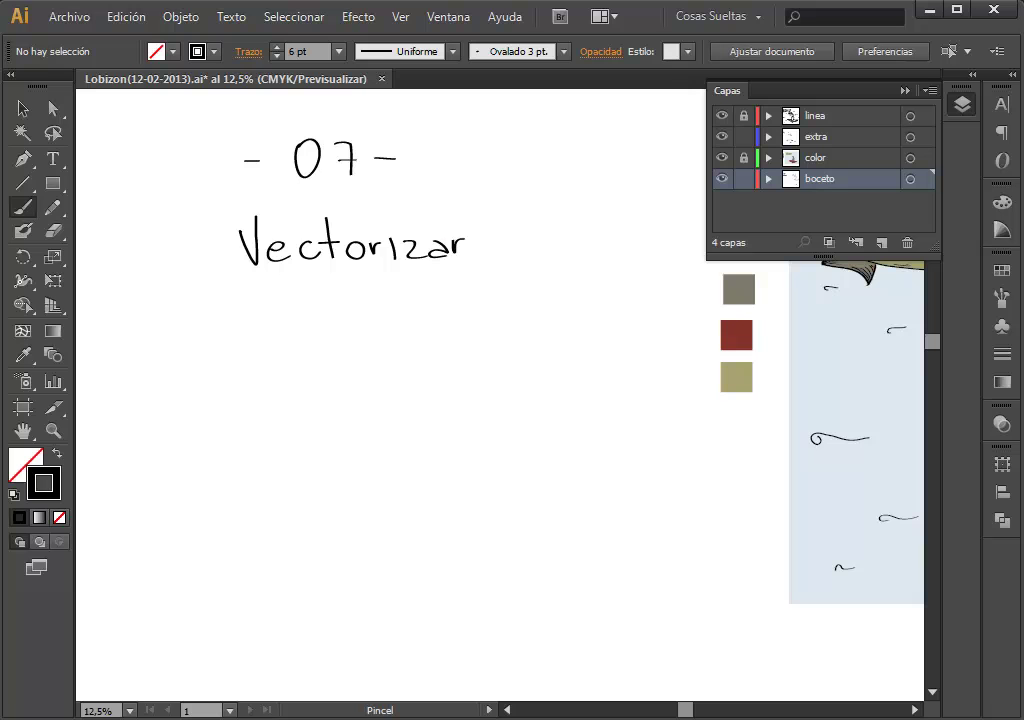
left_click_drag(358, 296, 488, 327)
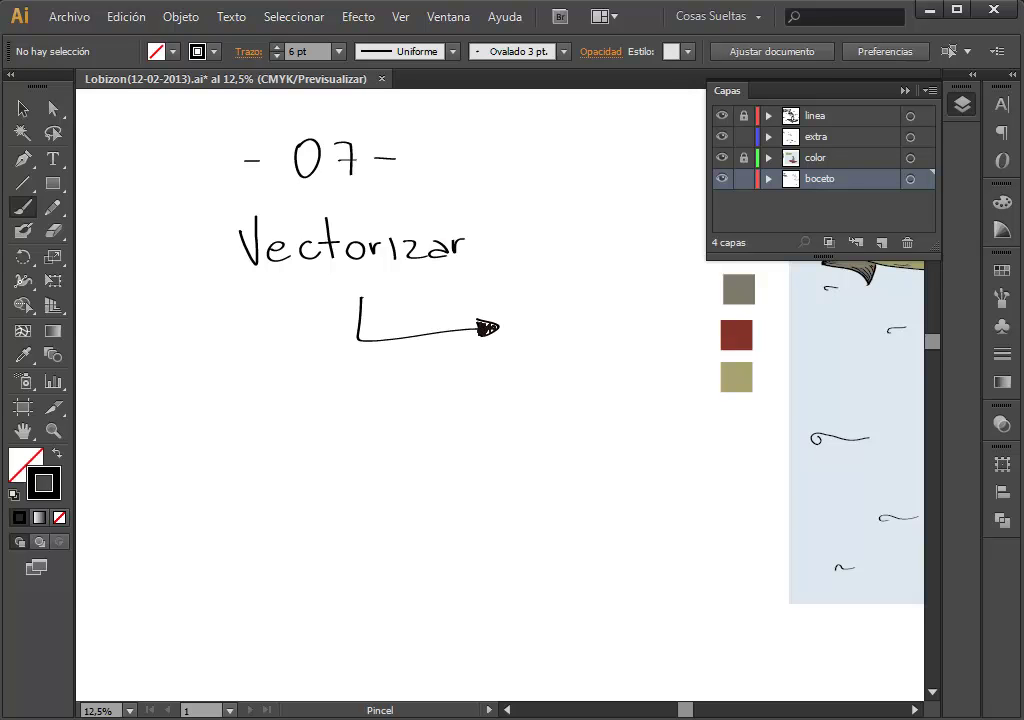
Step: Hand-write 'Elegir todo' below the arrow
mouse_move(700, 400)
left_mouse_down()
mouse_move(300, 438)
mouse_move(154, 388)
mouse_move(672, 352)
left_mouse_up()
left_click_drag(263, 338, 280, 370)
mouse_move(254, 352)
left_mouse_down()
mouse_move(278, 350)
mouse_move(279, 339)
left_mouse_up()
left_click_drag(292, 340, 294, 370)
left_click_drag(300, 362, 330, 382)
left_click_drag(346, 355, 347, 370)
left_click_drag(352, 368, 366, 352)
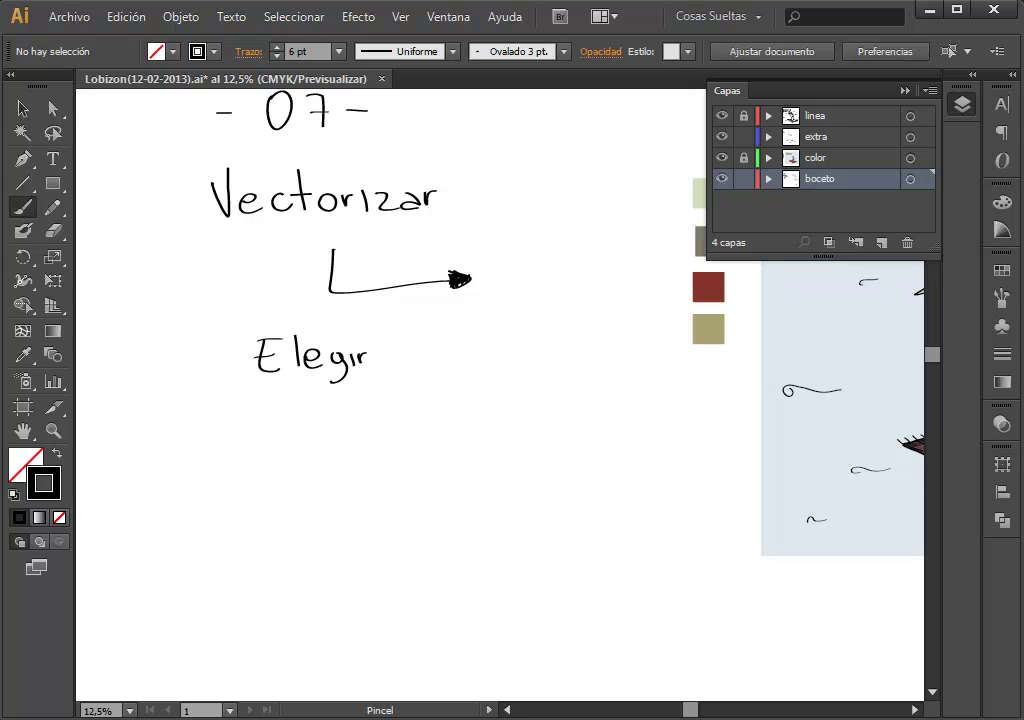
left_click_drag(440, 340, 445, 368)
left_click_drag(455, 358, 468, 360)
mouse_move(1000, 300)
left_mouse_down()
mouse_move(795, 382)
mouse_move(737, 343)
left_mouse_up()
key("v")
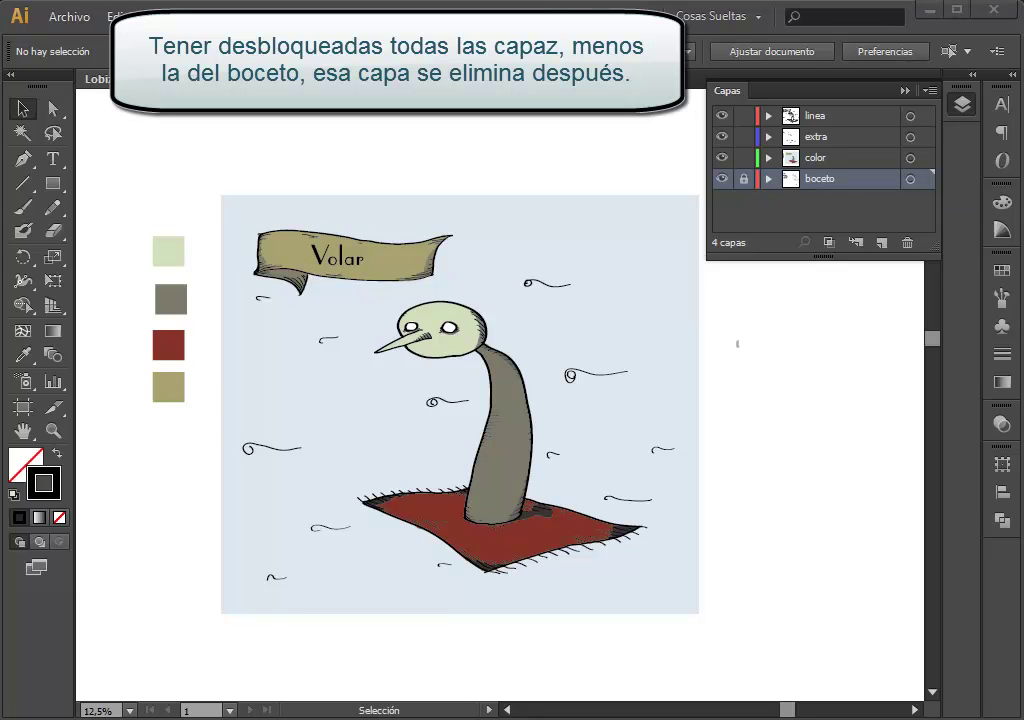
Step: Marquee-select all the bird artwork and apply Objeto > Expandir apariencia
mouse_move(480, 400)
left_mouse_down()
mouse_move(524, 388)
mouse_move(977, 406)
mouse_move(572, 381)
mouse_move(454, 385)
left_mouse_up()
mouse_move(194, 160)
left_mouse_down()
mouse_move(290, 377)
mouse_move(674, 599)
left_mouse_up()
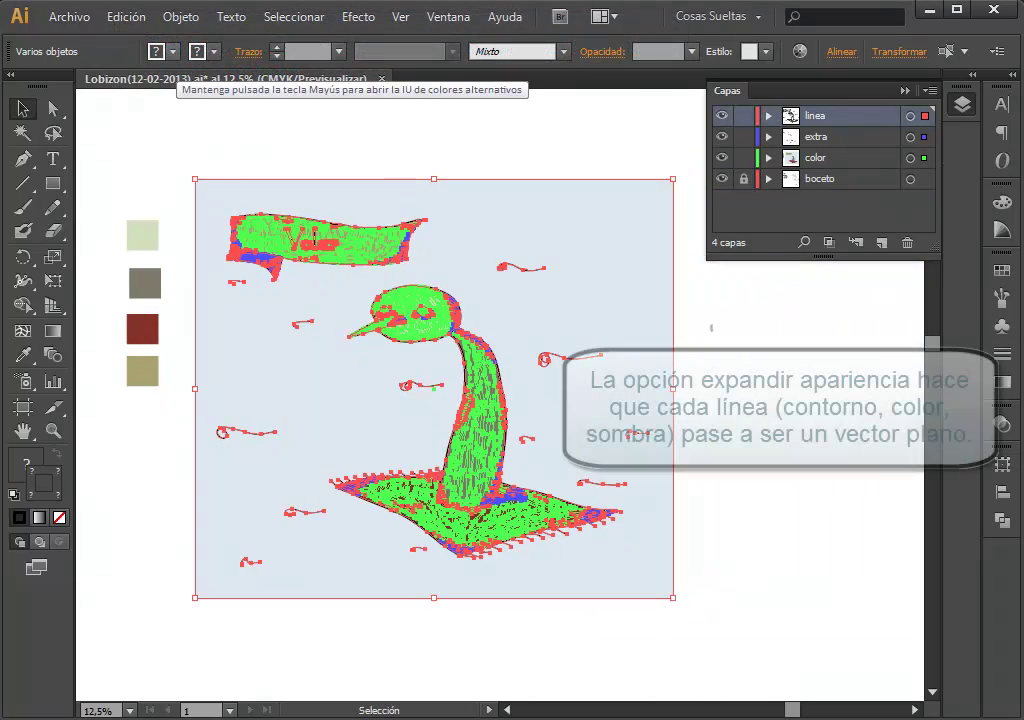
left_click(181, 16)
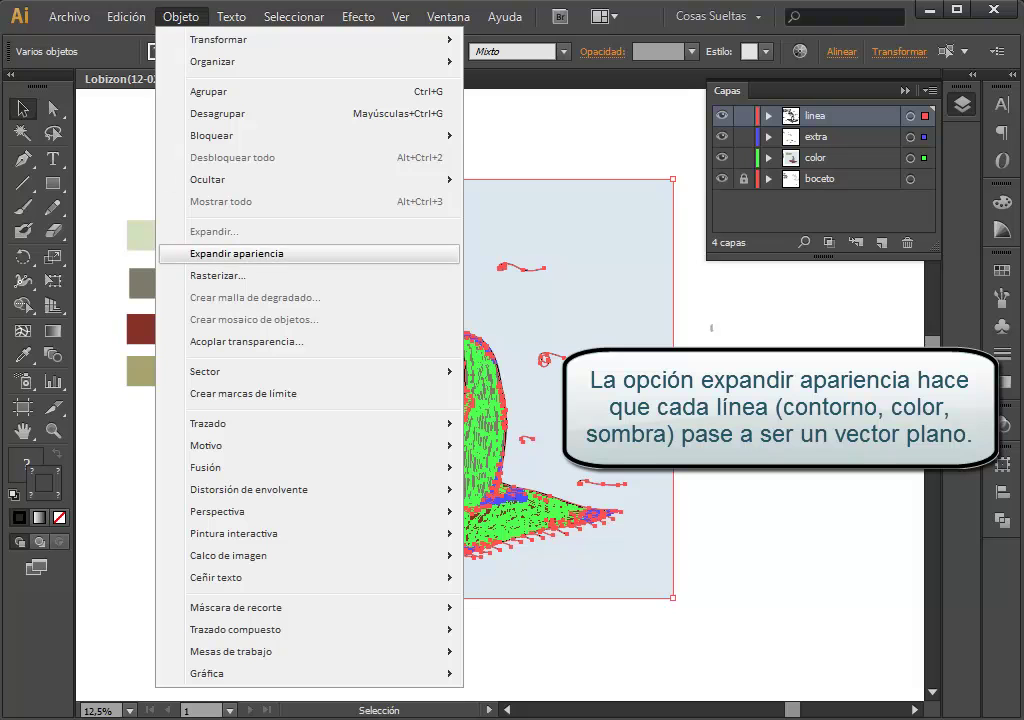
left_click(236, 253)
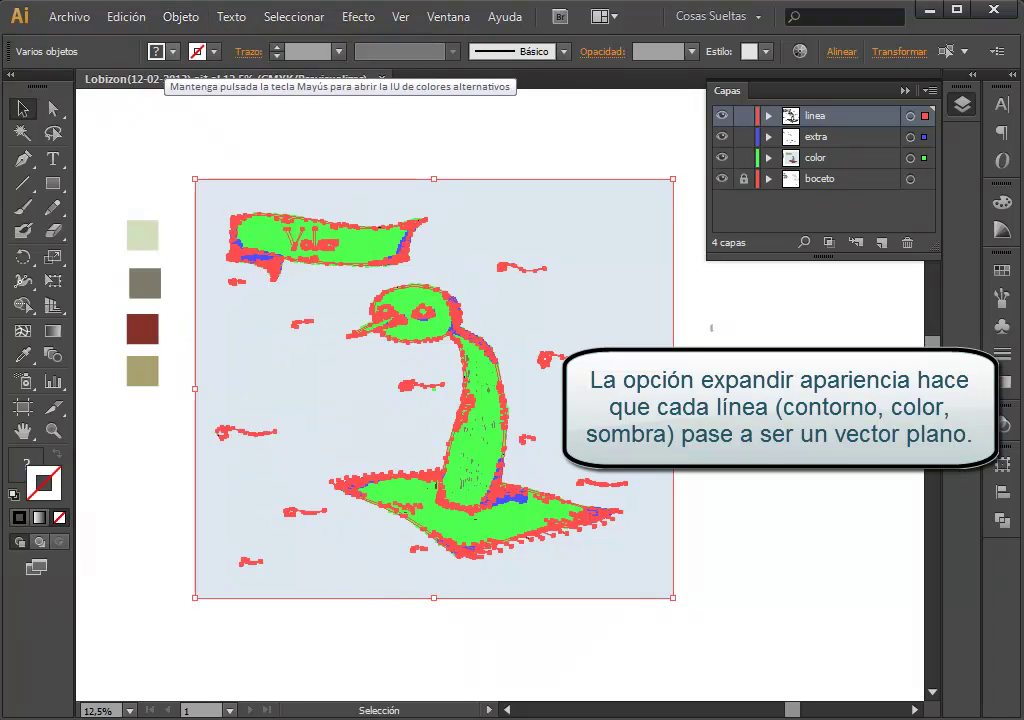
key("ctrl+shift+a")
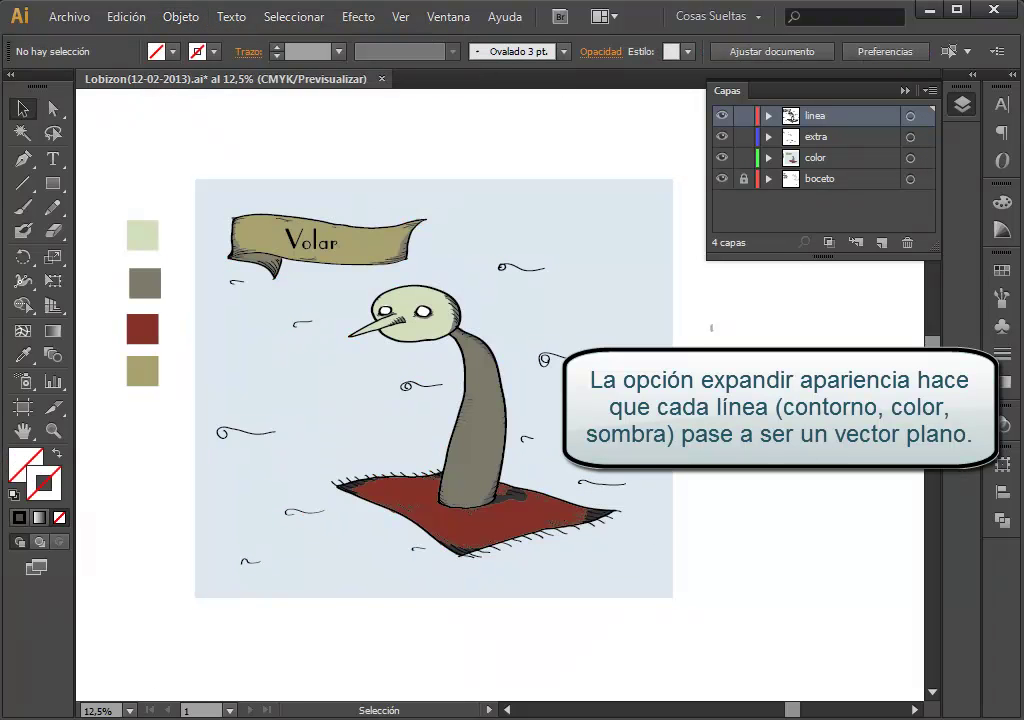
Step: Toggle layer visibility to inspect, then lock the line art and colour layers
left_click(721, 115)
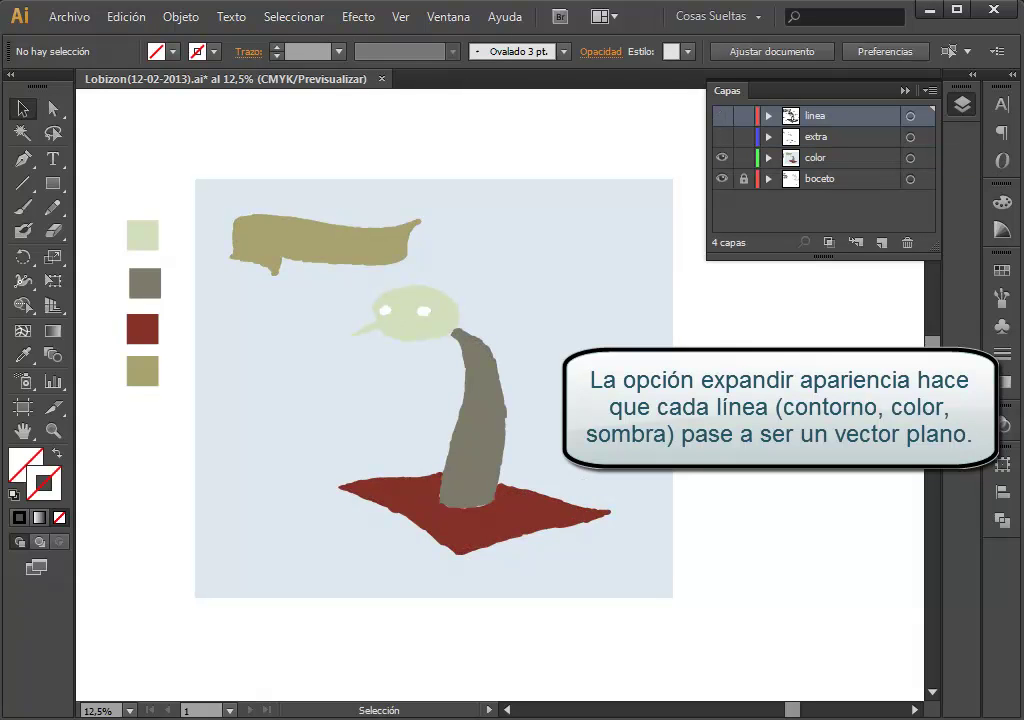
left_click(721, 157)
left_click(721, 115)
left_click(721, 178)
left_click(721, 136)
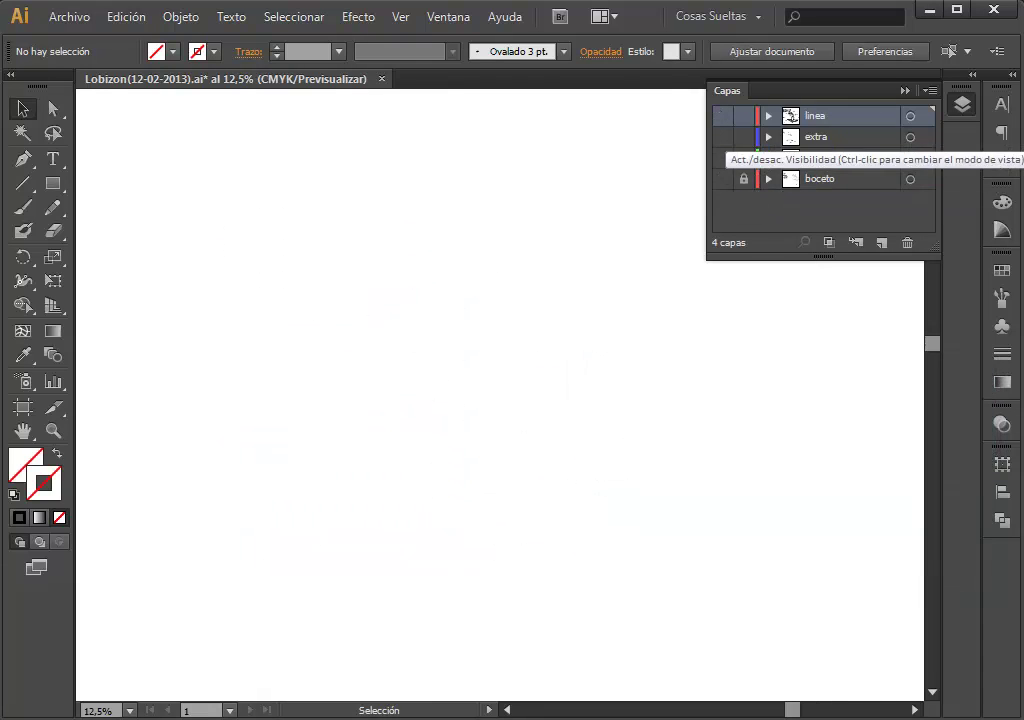
left_click(721, 157)
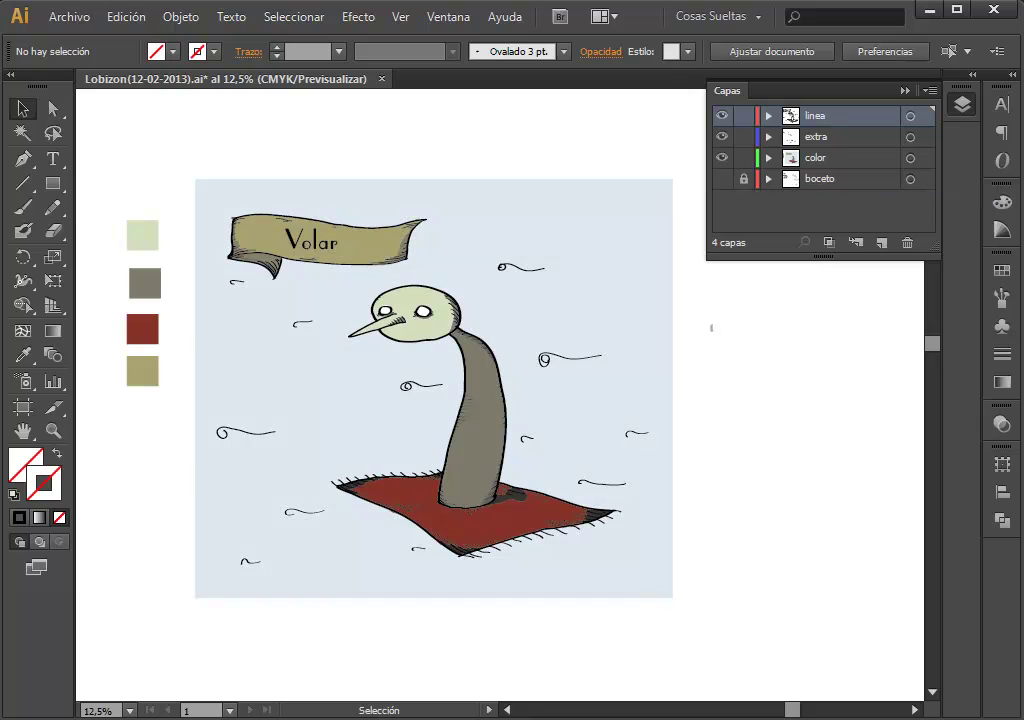
left_click(743, 157)
left_click(743, 115)
Step: Verify the shadows' transparency settings and the line art, then unlock the shadow layer
left_click_drag(200, 155, 690, 520)
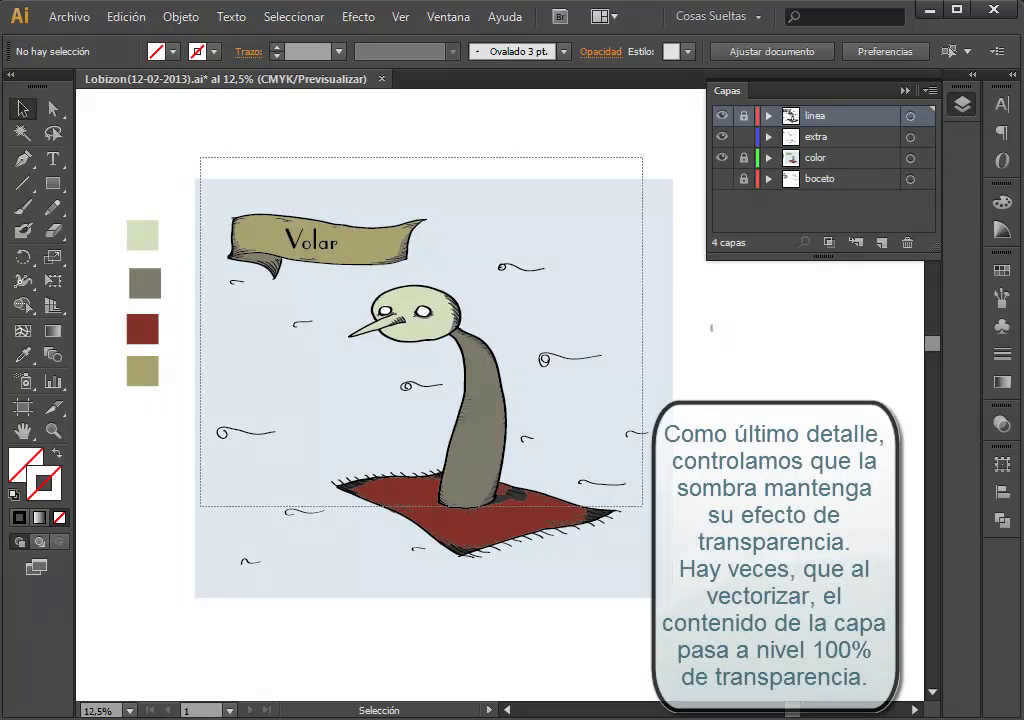
key("ctrl+shift+F10")
key("ctrl+shift+a")
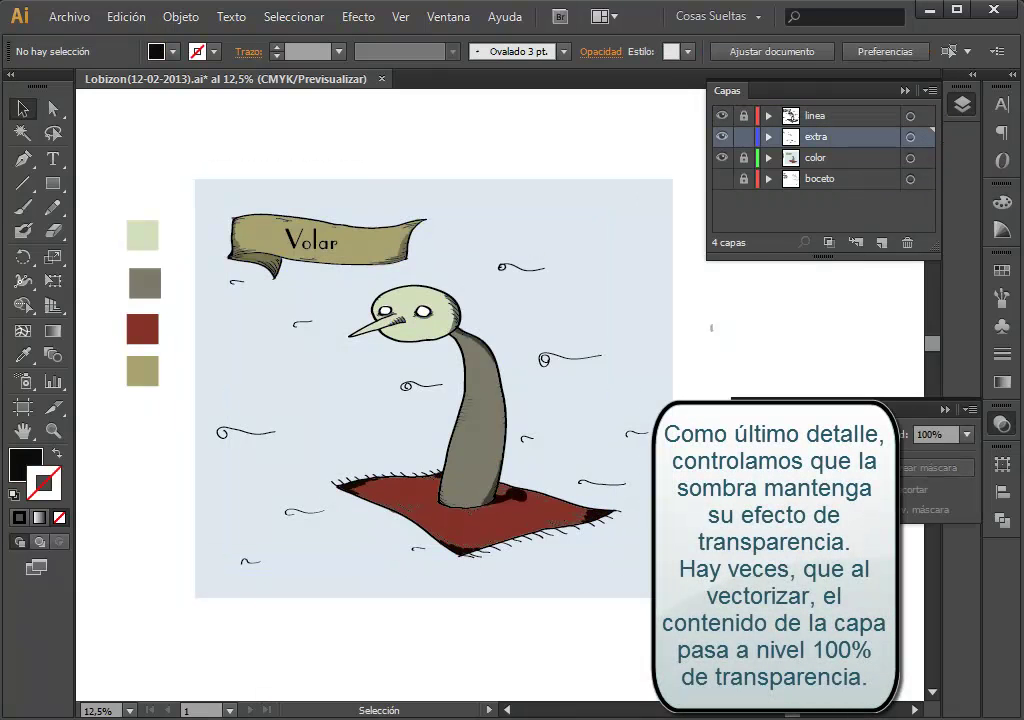
left_click_drag(201, 171, 674, 606)
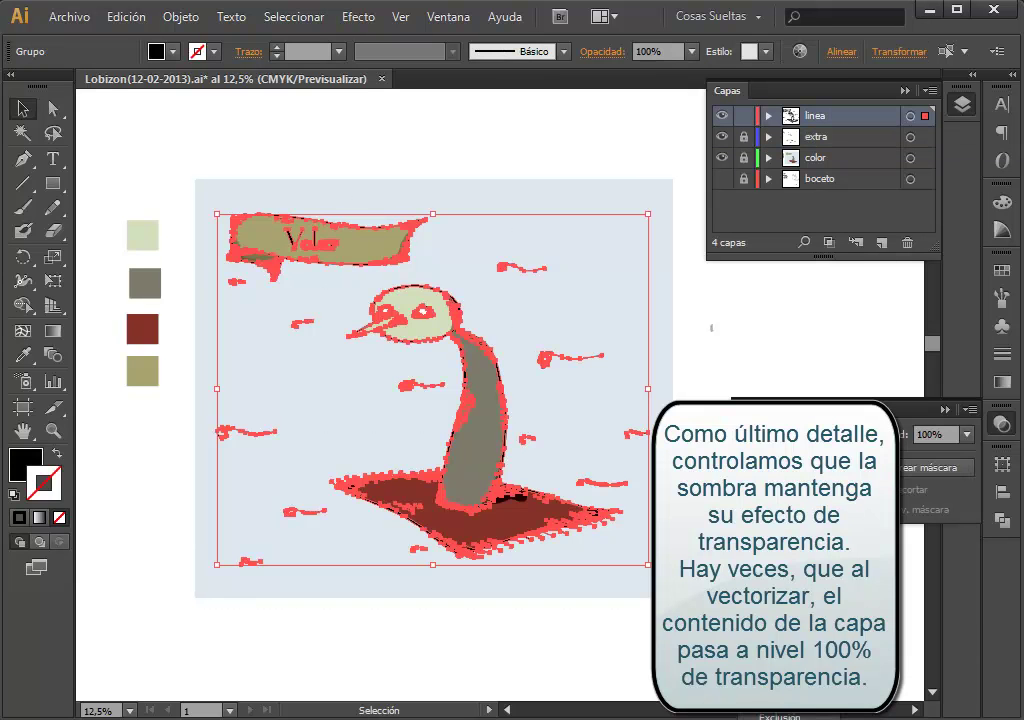
key("ctrl+shift+a")
key("ctrl+shift+F10")
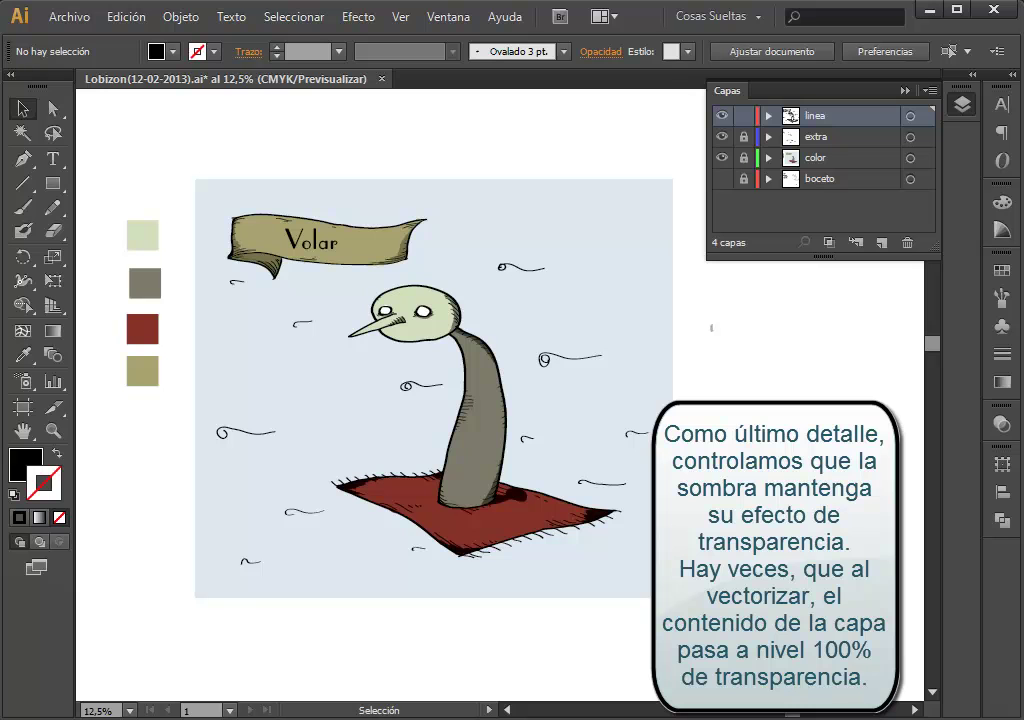
left_click(743, 136)
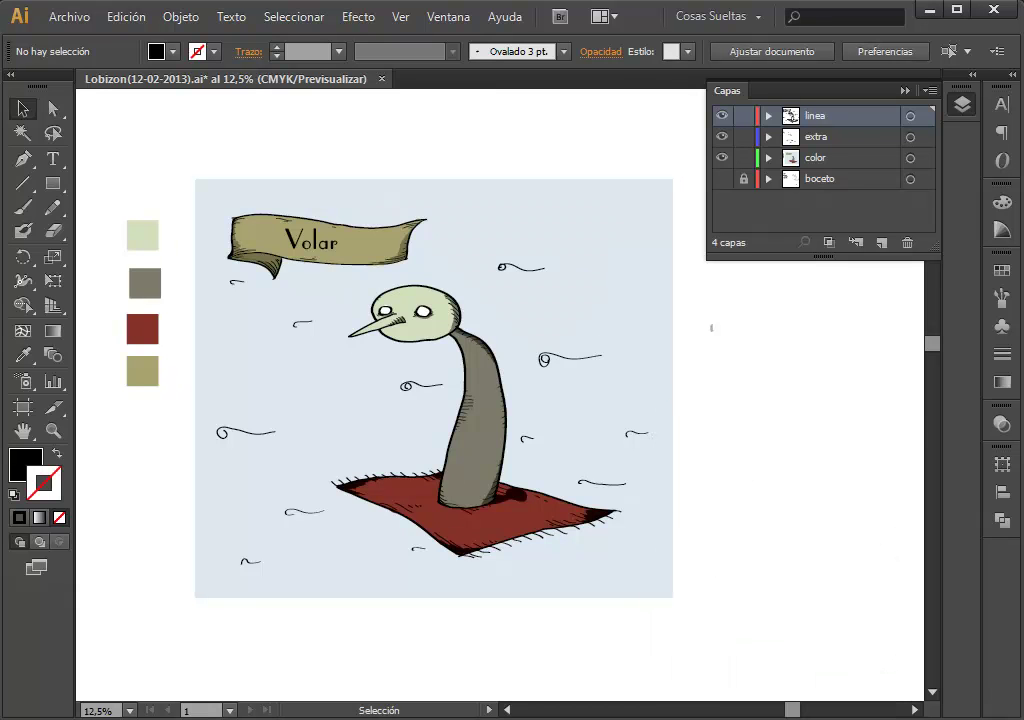
left_click_drag(105, 205, 170, 395)
key("ctrl+shift+a")
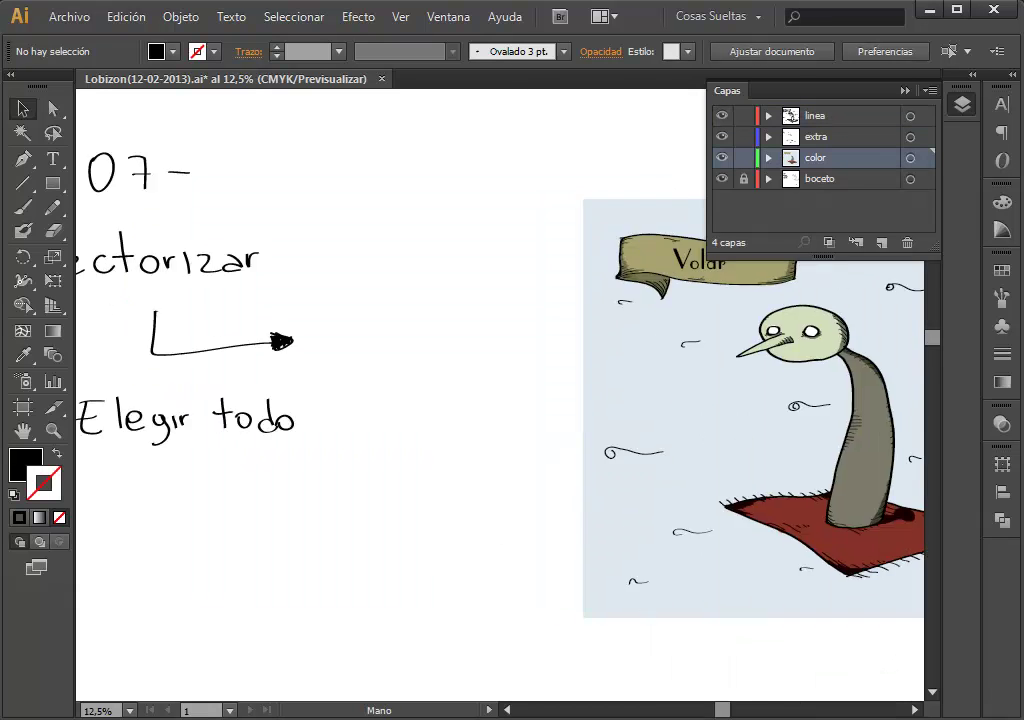
Step: Hand-write 'Agrupar (a gusto)' under 08
mouse_move(290, 241)
left_mouse_down()
mouse_move(306, 294)
mouse_move(322, 302)
left_mouse_up()
left_click_drag(360, 265, 375, 280)
left_click_drag(388, 262, 390, 300)
left_click_drag(425, 262, 437, 268)
left_click_drag(430, 298, 432, 352)
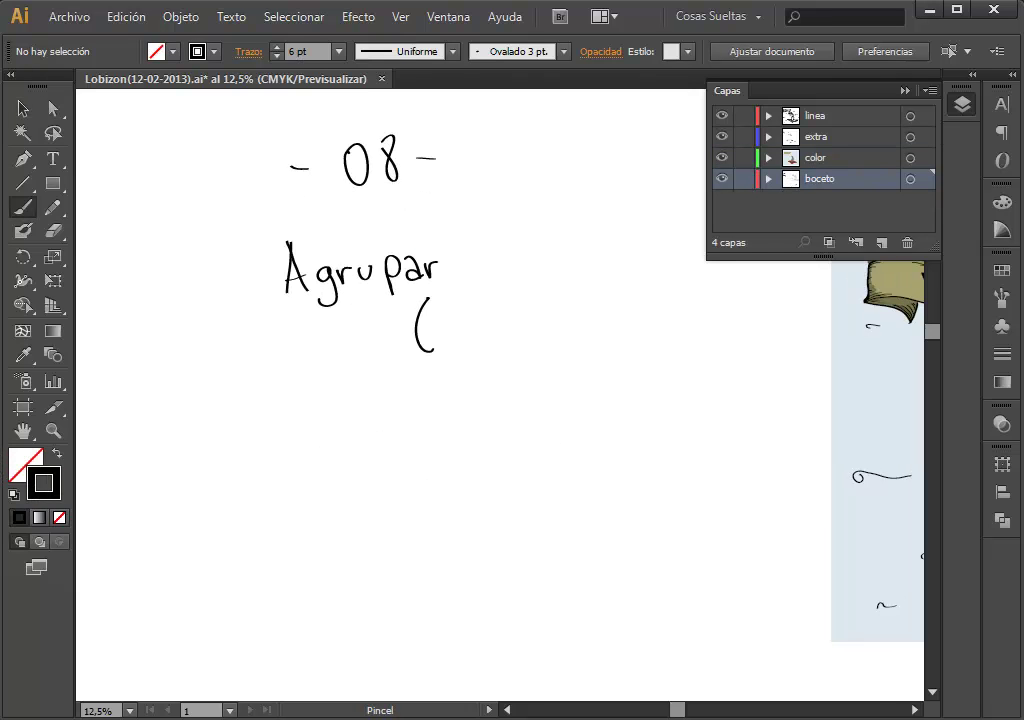
left_click_drag(482, 320, 466, 357)
left_click_drag(488, 322, 501, 336)
mouse_move(515, 318)
left_mouse_down()
mouse_move(505, 340)
mouse_move(524, 338)
left_mouse_up()
left_click_drag(532, 325, 543, 330)
left_click(545, 291)
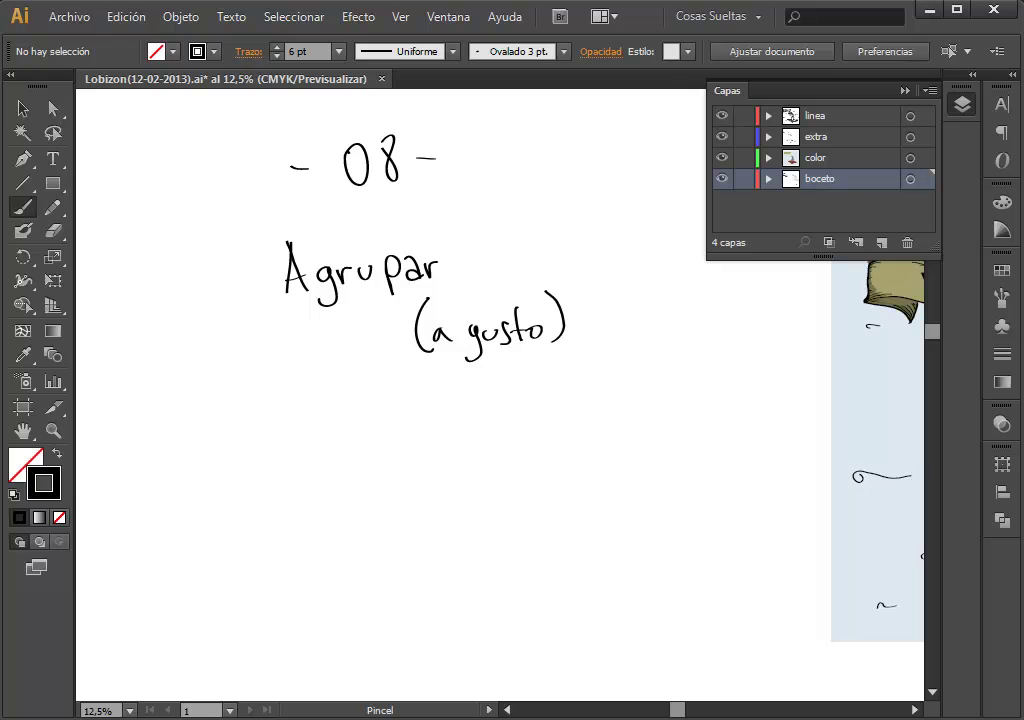
Step: Write 'Expor' on a new line and finish the arrow after (a gusto)
left_click_drag(289, 423, 312, 423)
left_click_drag(327, 432, 352, 462)
left_click_drag(350, 432, 328, 462)
mouse_move(368, 438)
left_mouse_down()
mouse_move(372, 474)
mouse_move(372, 456)
left_mouse_up()
left_click_drag(390, 440, 414, 438)
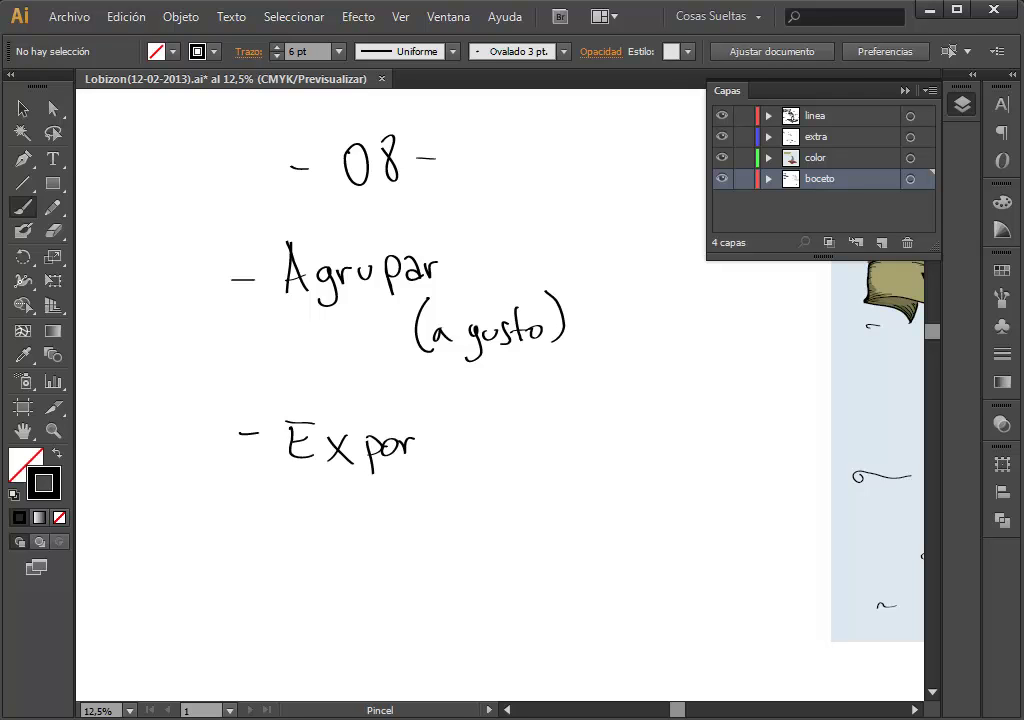
left_click_drag(648, 294, 650, 309)
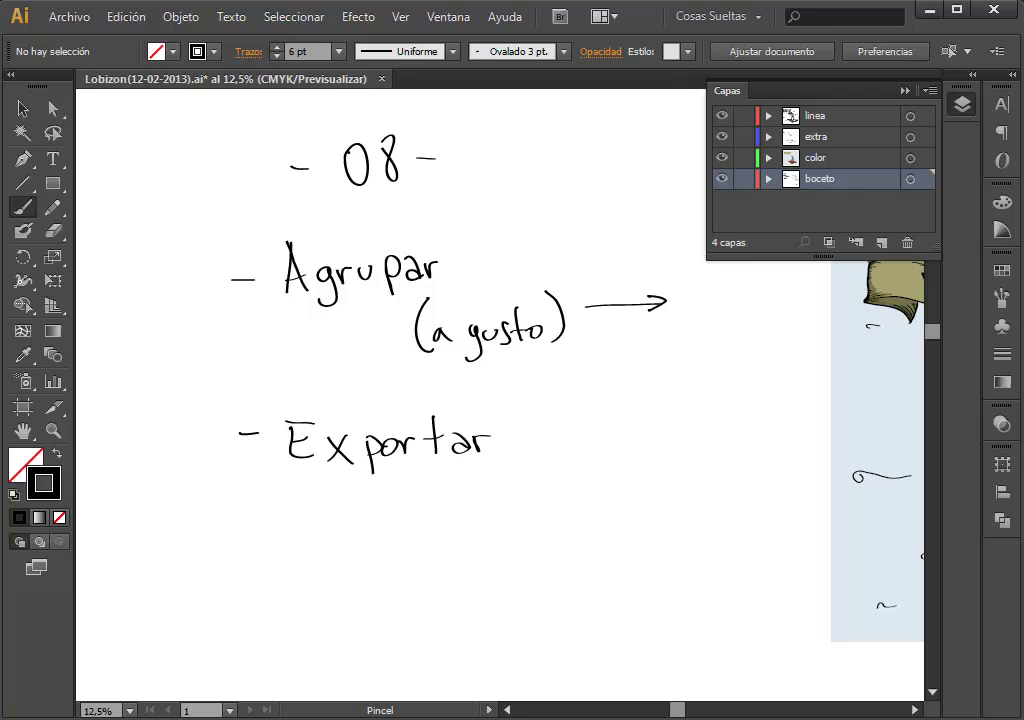
Step: Group the whole illustration with Objeto > Agrupar and check it moves as one
key("v")
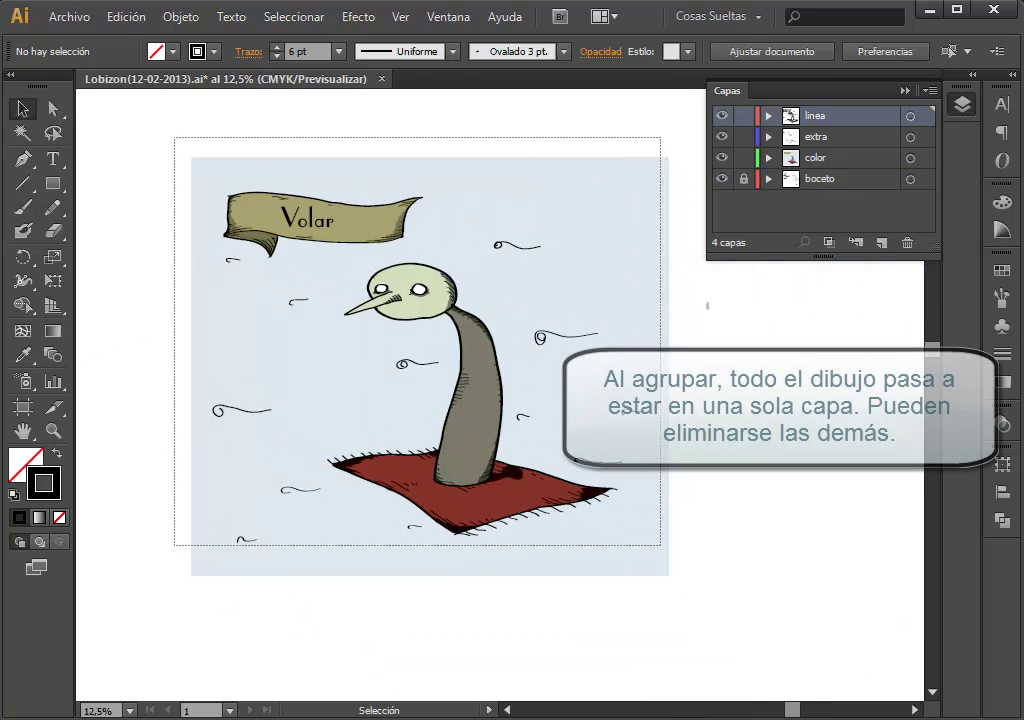
left_click_drag(176, 137, 690, 590)
left_click(181, 16)
left_click(208, 91)
key("ctrl+shift+a")
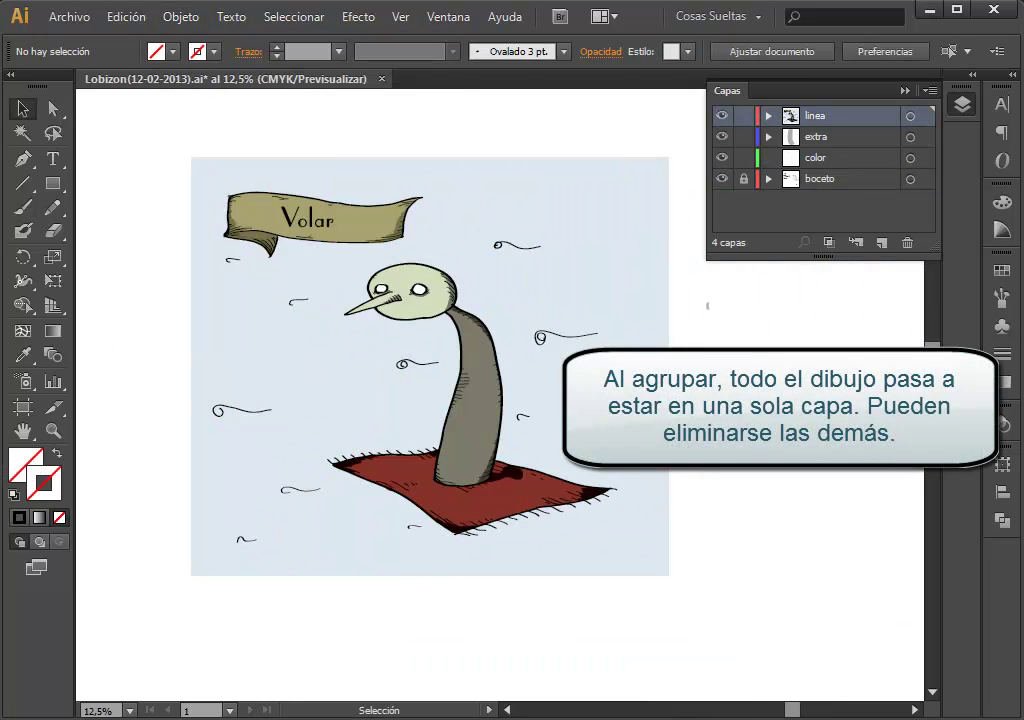
left_click_drag(470, 400, 463, 404)
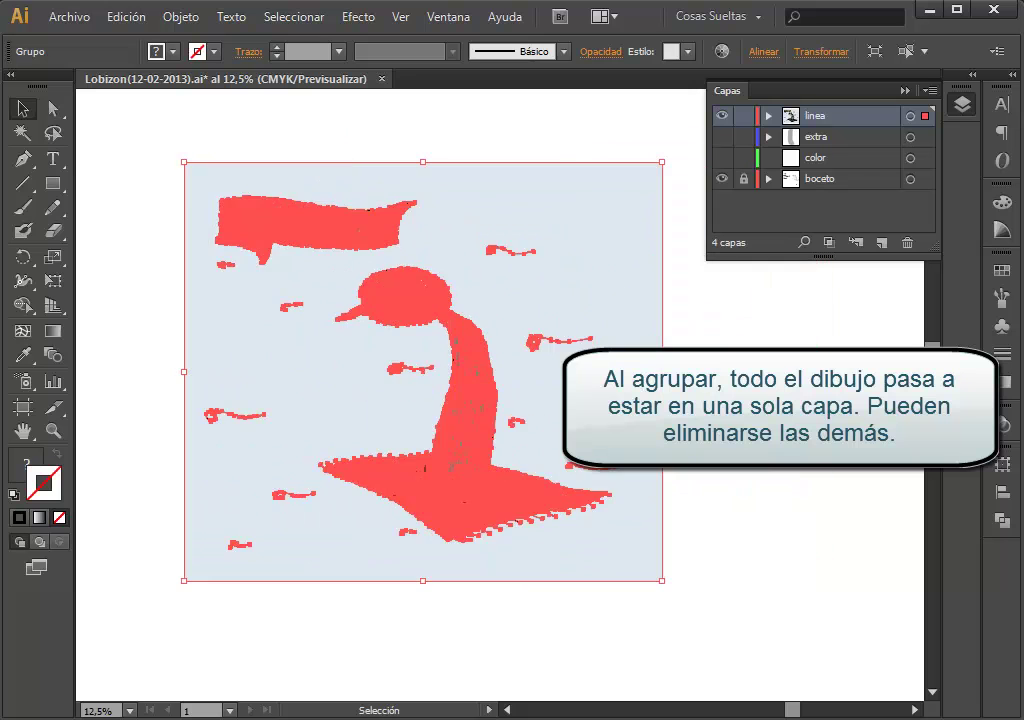
left_click_drag(423, 371, 434, 375)
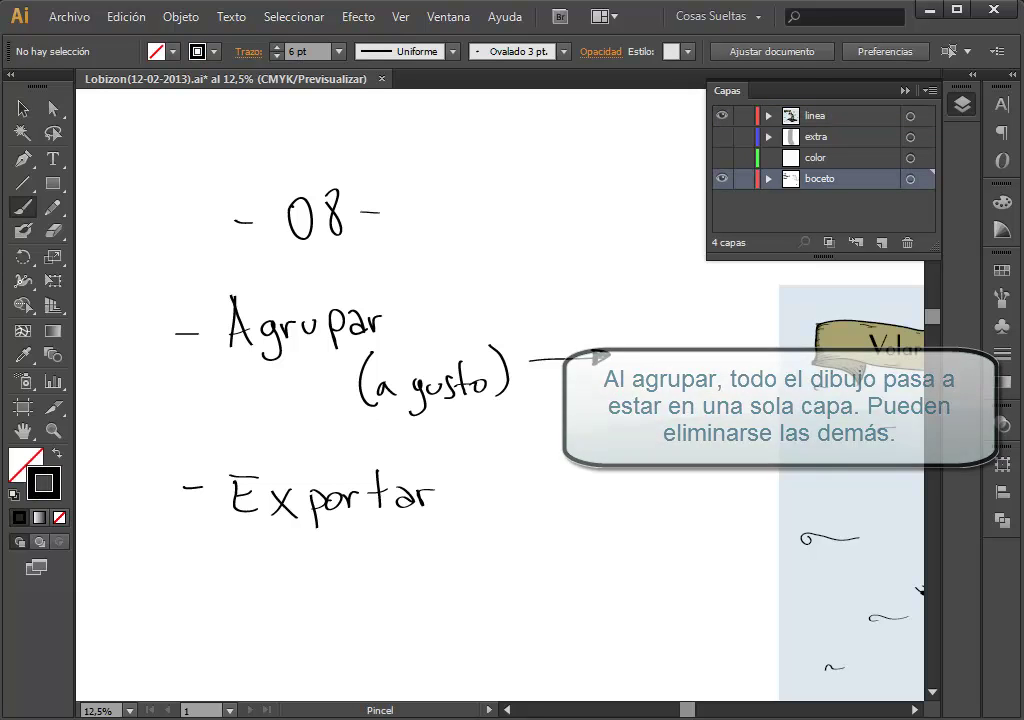
Step: Brush a stroke in the Exportar notes, then undo it with Ctrl+Z
left_click_drag(500, 450, 533, 205)
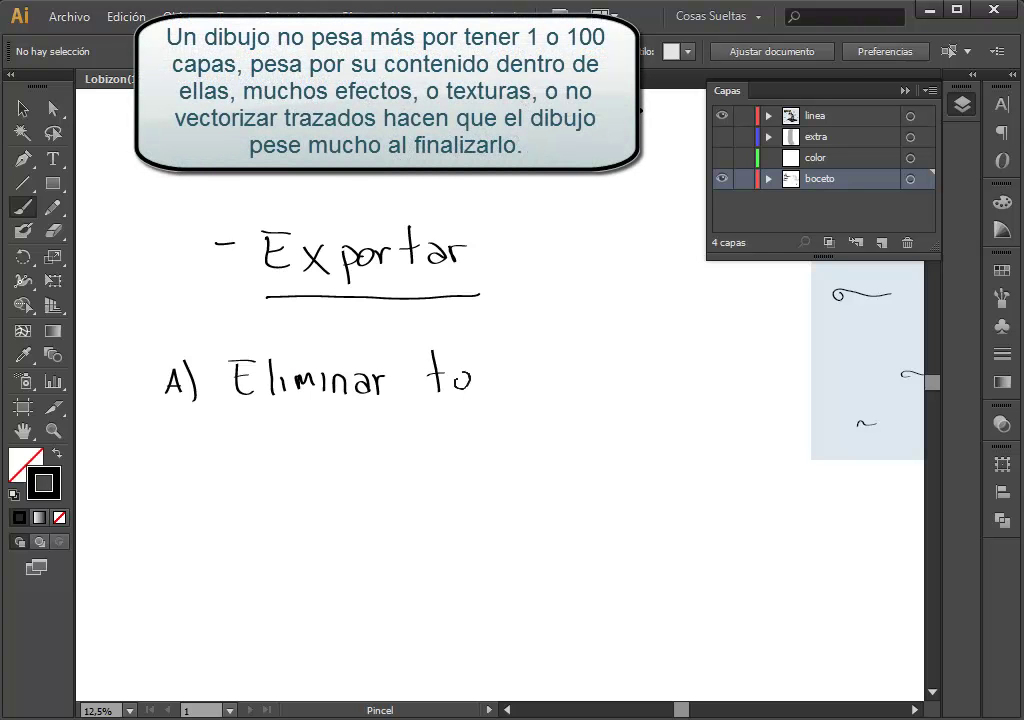
key("ctrl+z")
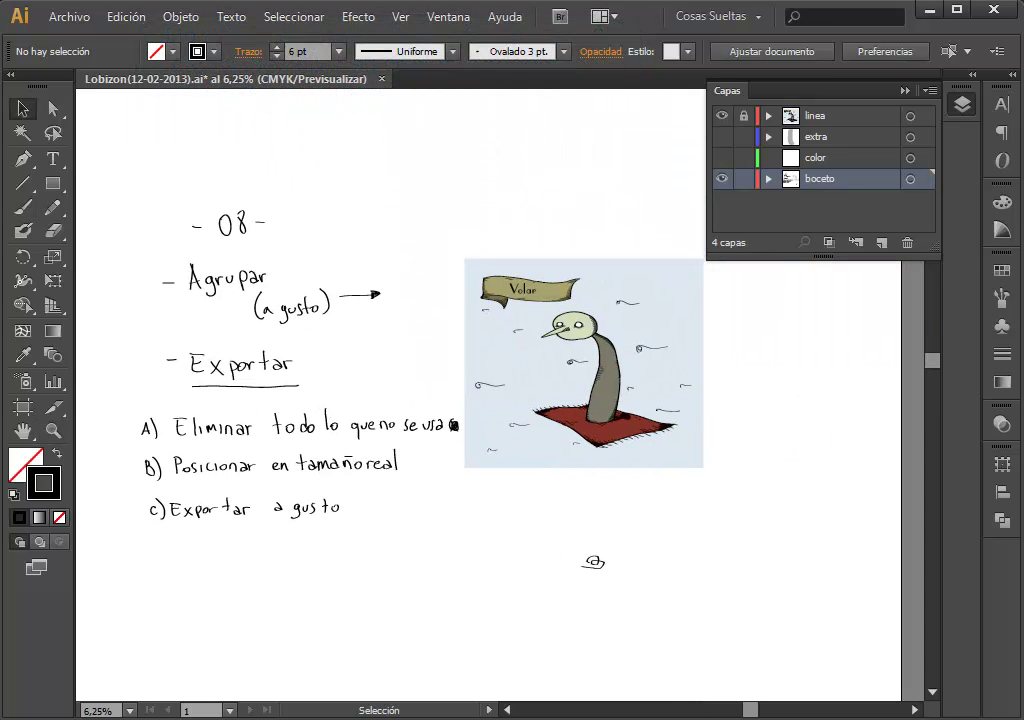
Step: Delete the handwritten notes and the boceto, color and extra layers
left_click_drag(98, 162, 589, 493)
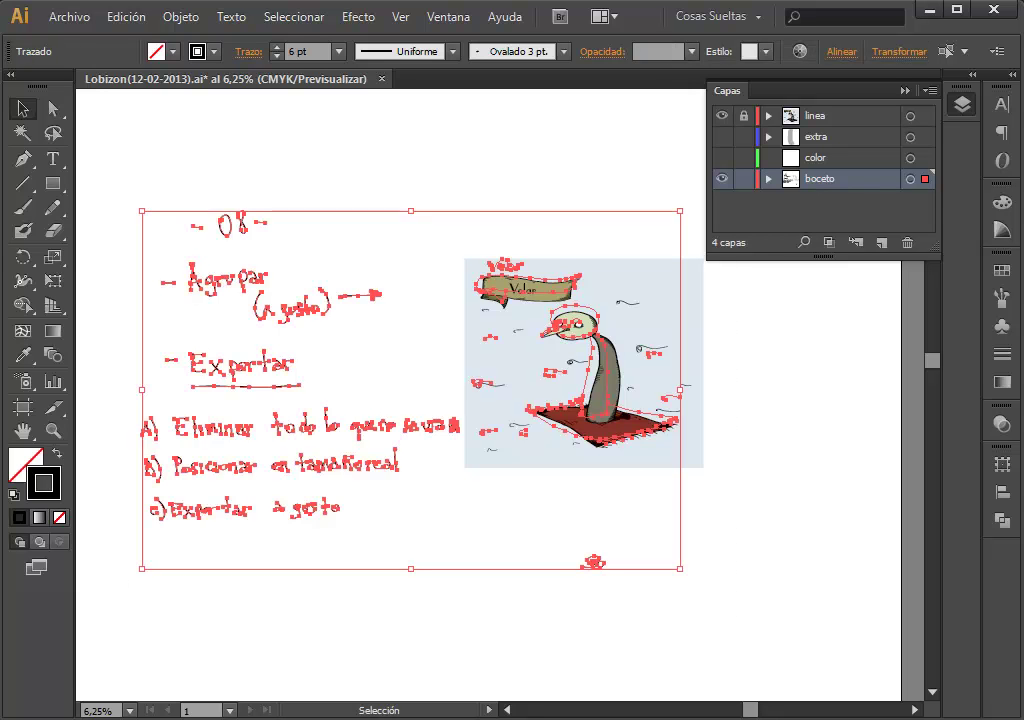
key("Delete")
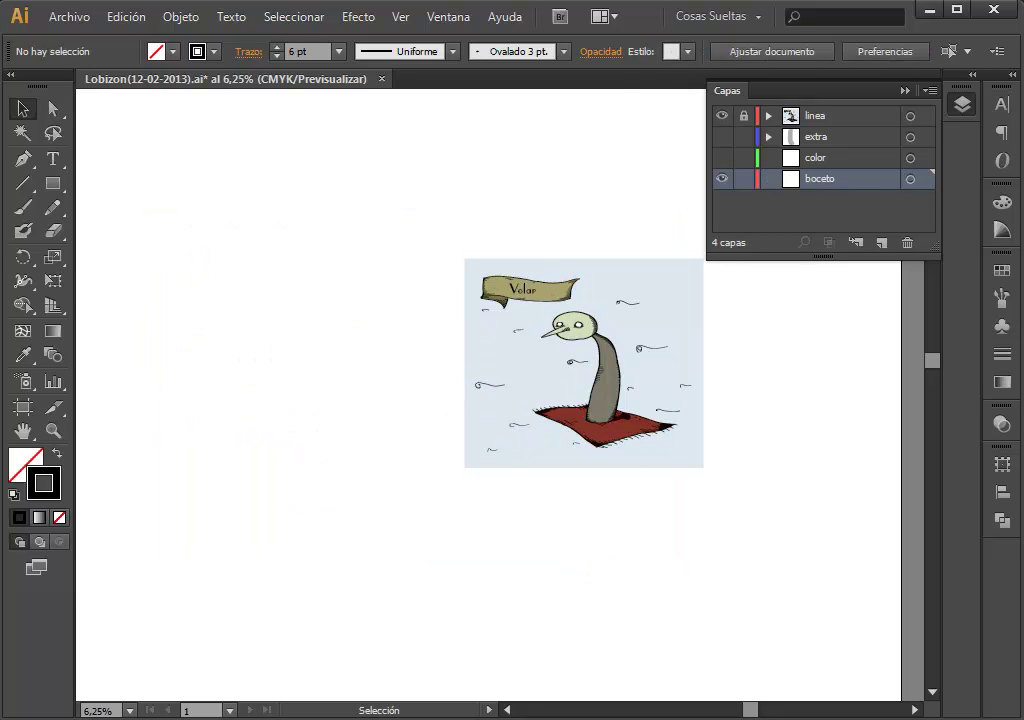
left_click(907, 242)
left_click(907, 242)
left_click(567, 395)
key("ctrl+a")
key("ctrl+shift+a")
Step: Set the Paintbrush stroke weight to 6 pt
left_click_drag(580, 360, 513, 384)
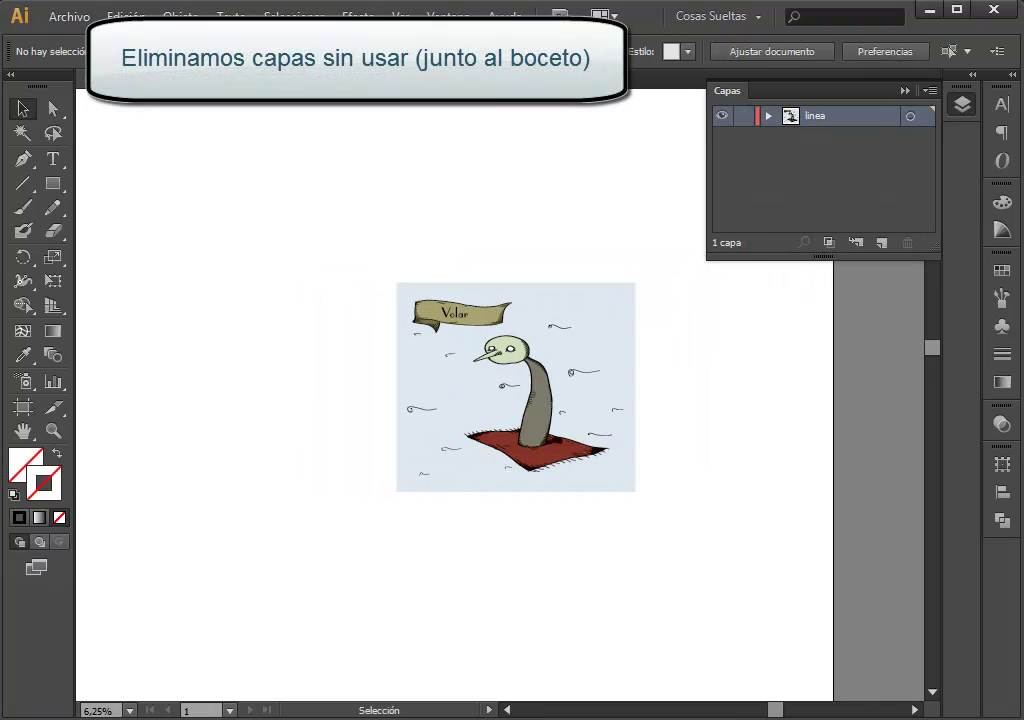
key("b")
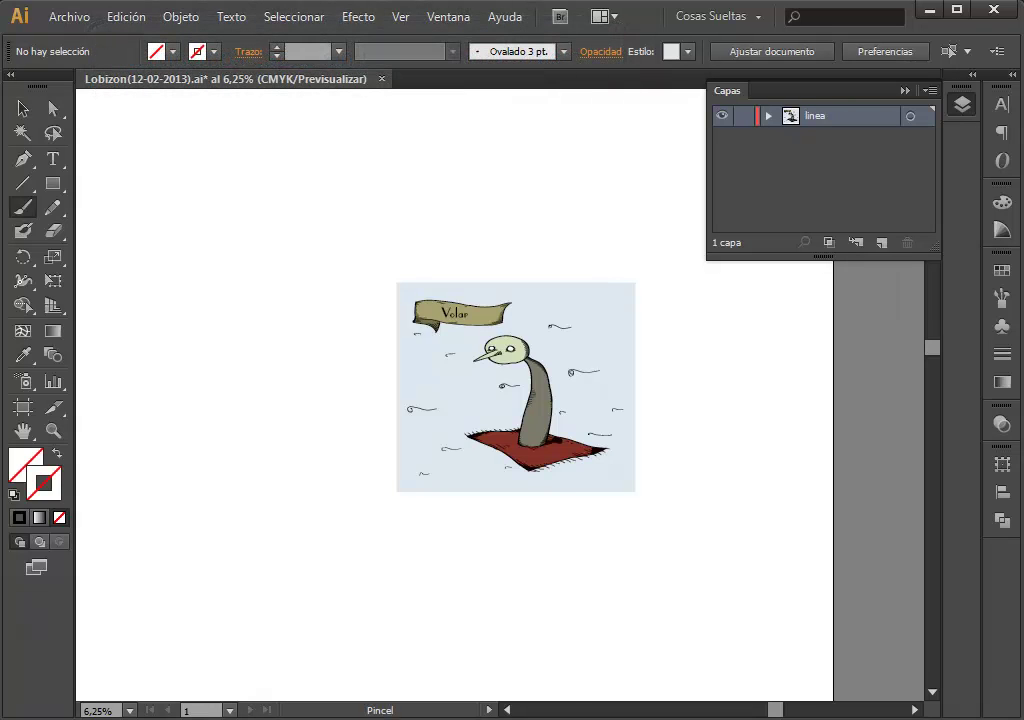
left_click(339, 51)
left_click(365, 247)
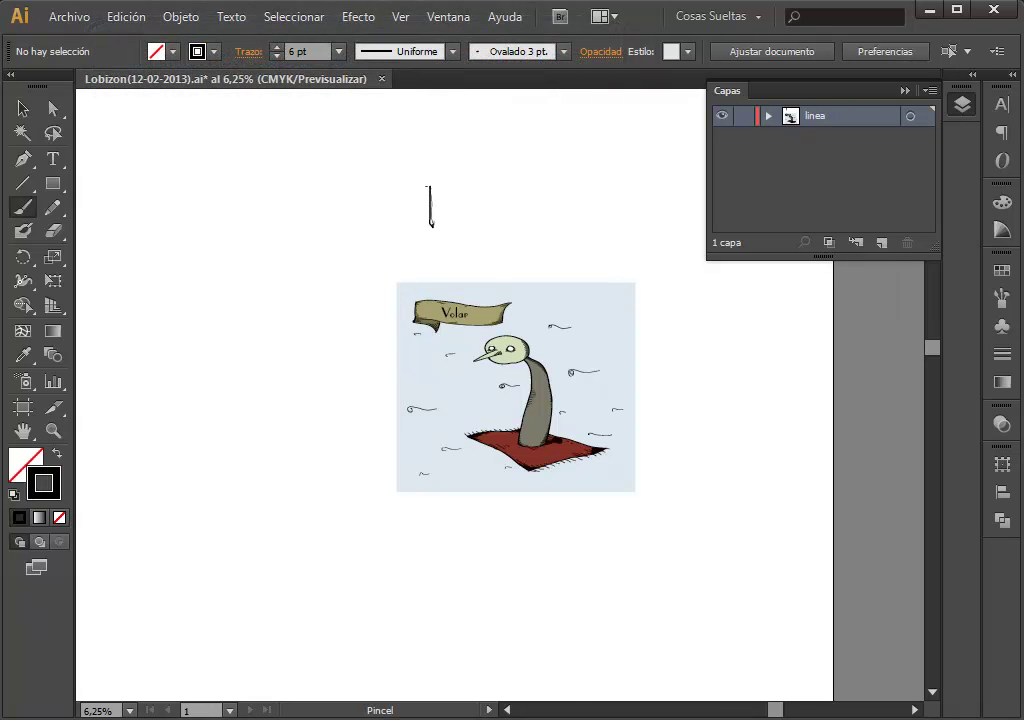
Step: Show the A4 artboard again, then move and scale all the artwork down onto it
left_click(400, 16)
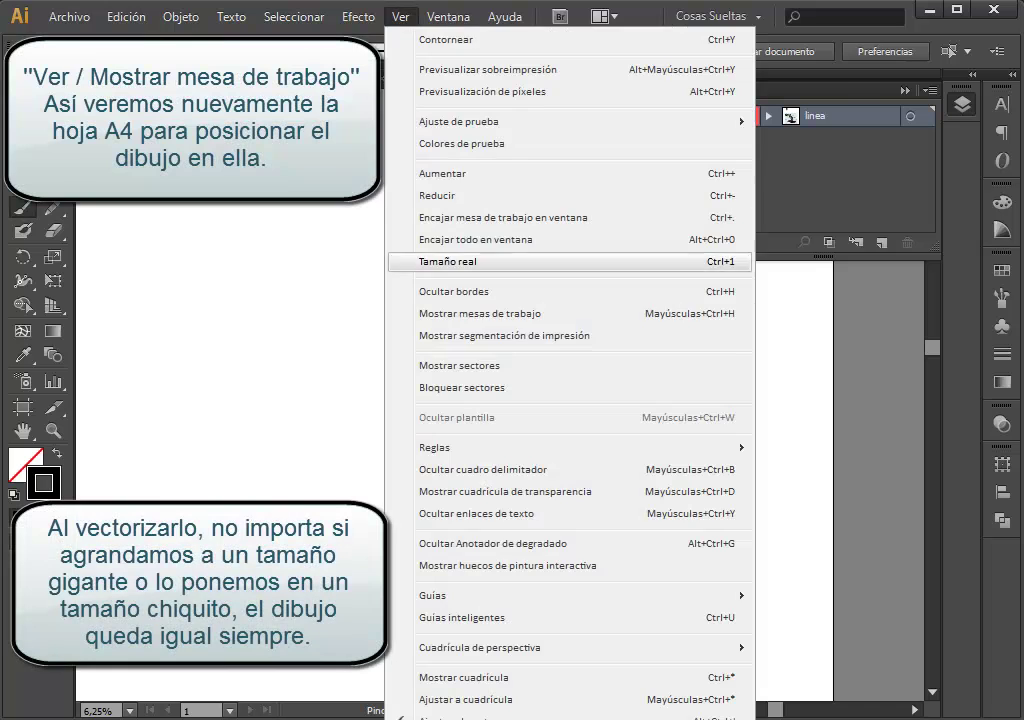
left_click(549, 311)
key("v")
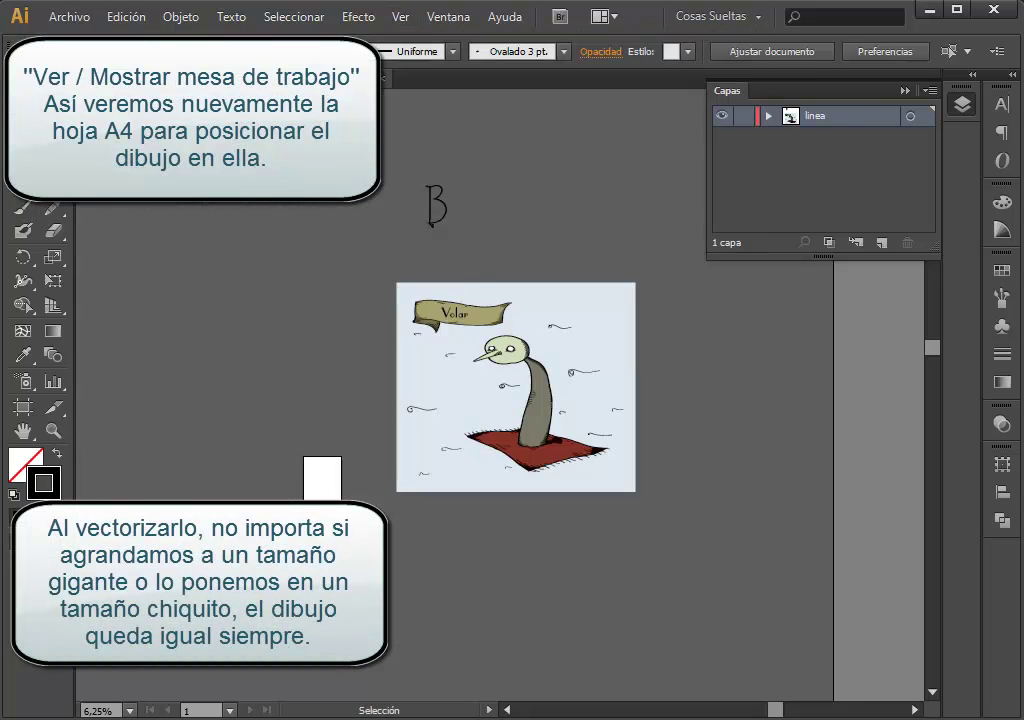
key("ctrl+a")
left_click_drag(516, 387, 425, 396)
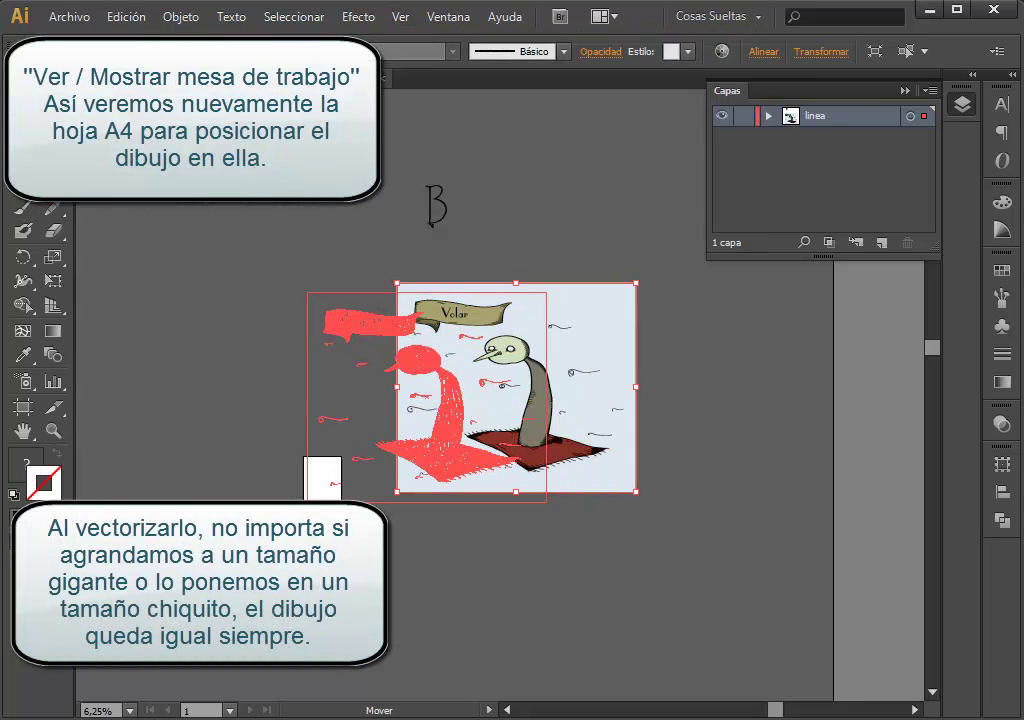
left_click_drag(545, 292, 363, 453)
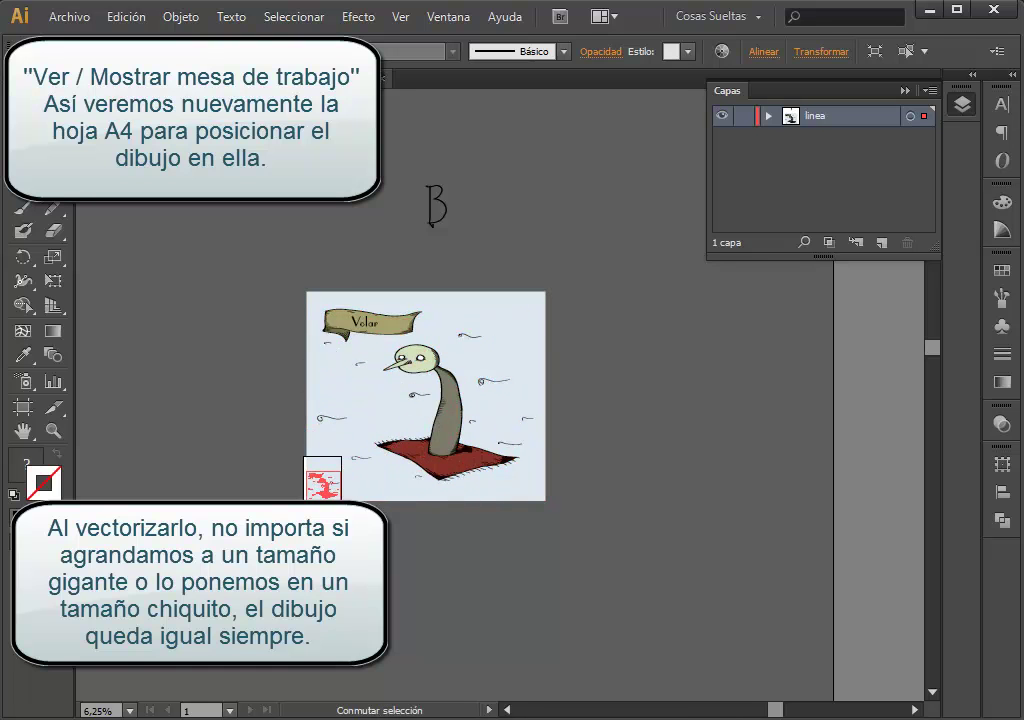
left_click(600, 300)
Step: Delete the stray B stroke and zoom to fit the A4 artboard
left_click(434, 206)
key("Delete")
key("ctrl+0")
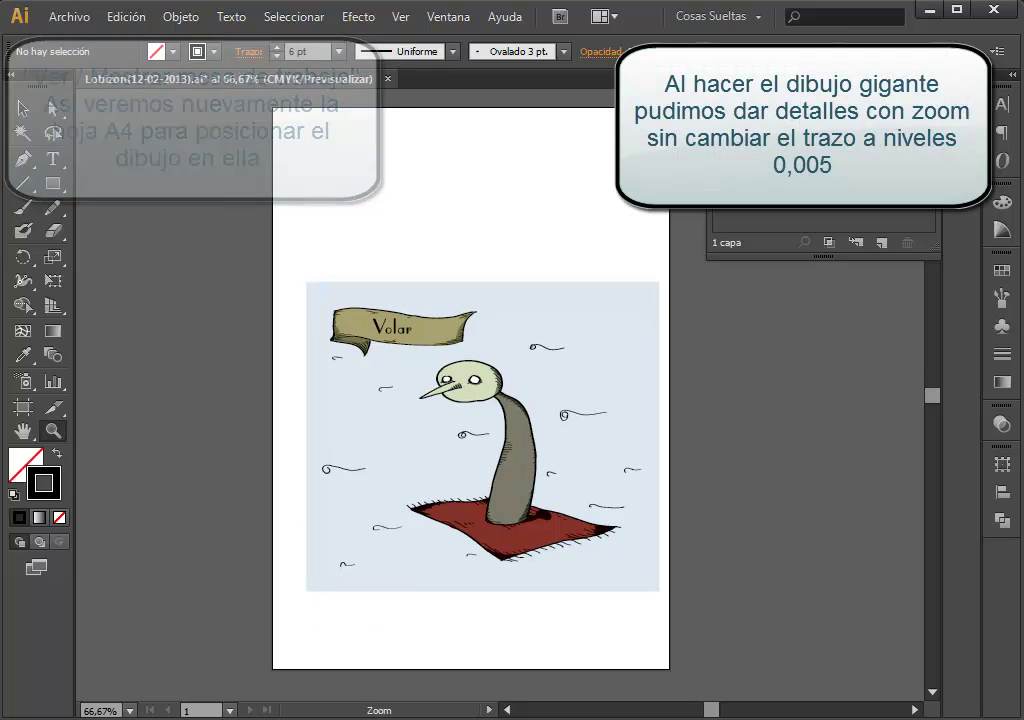
Step: Brush-letter 'Hoja A4' with an arrow above the illustration, then delete the lettering
key("b")
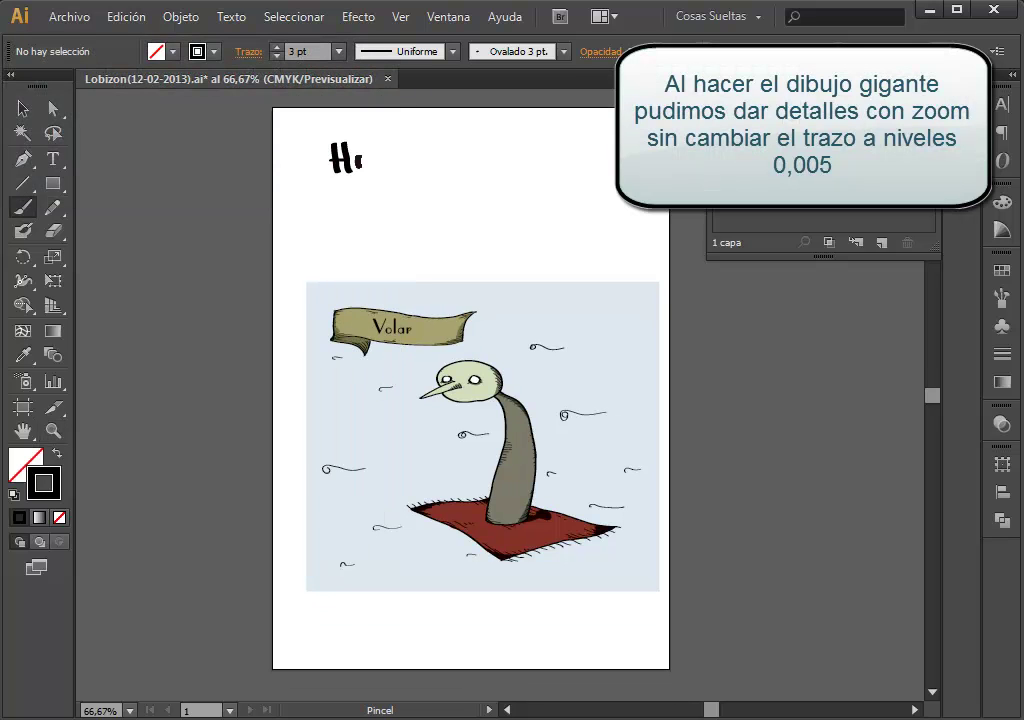
left_click_drag(370, 145, 360, 180)
mouse_move(440, 178)
left_mouse_down()
mouse_move(452, 142)
mouse_move(470, 165)
mouse_move(603, 158)
left_mouse_up()
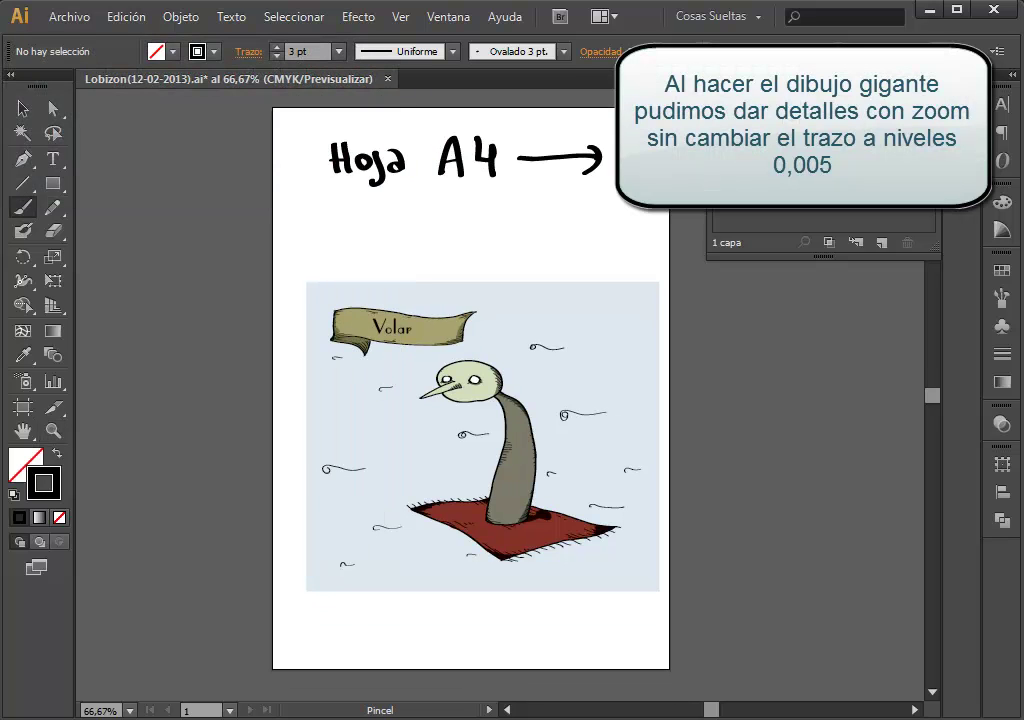
key("v")
left_click_drag(226, 96, 480, 150)
key("Delete")
Step: Set stroke weight to 1 pt and enlarge the illustration to span the page width
left_click(339, 51)
left_click(293, 112)
left_click(450, 430)
left_click_drag(306, 283, 281, 262)
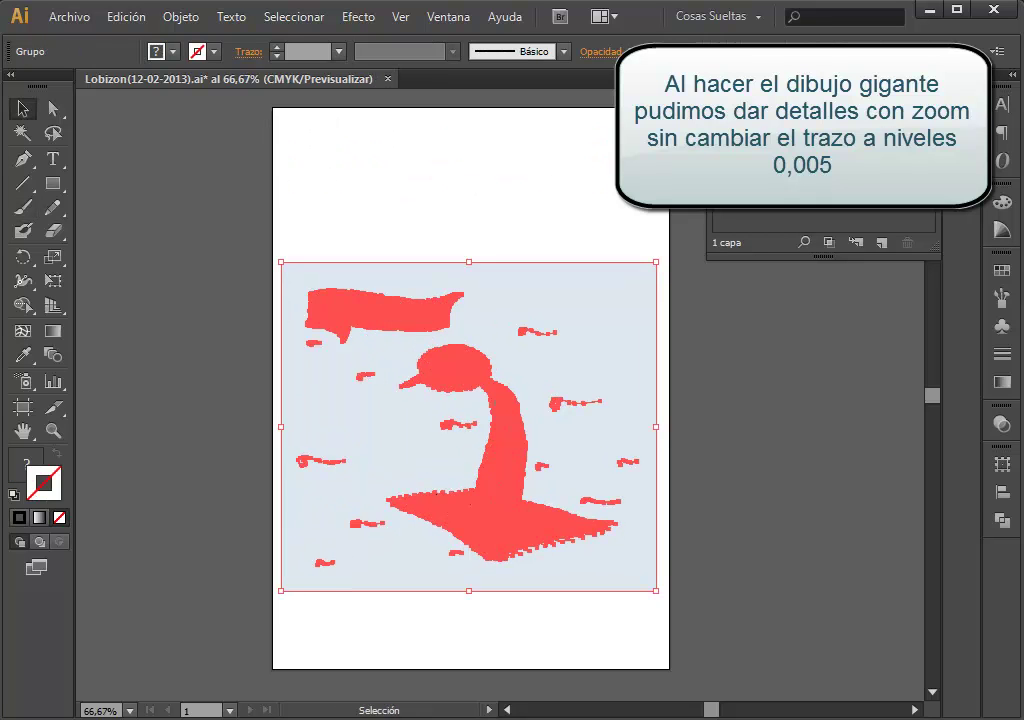
key("ctrl+shift+a")
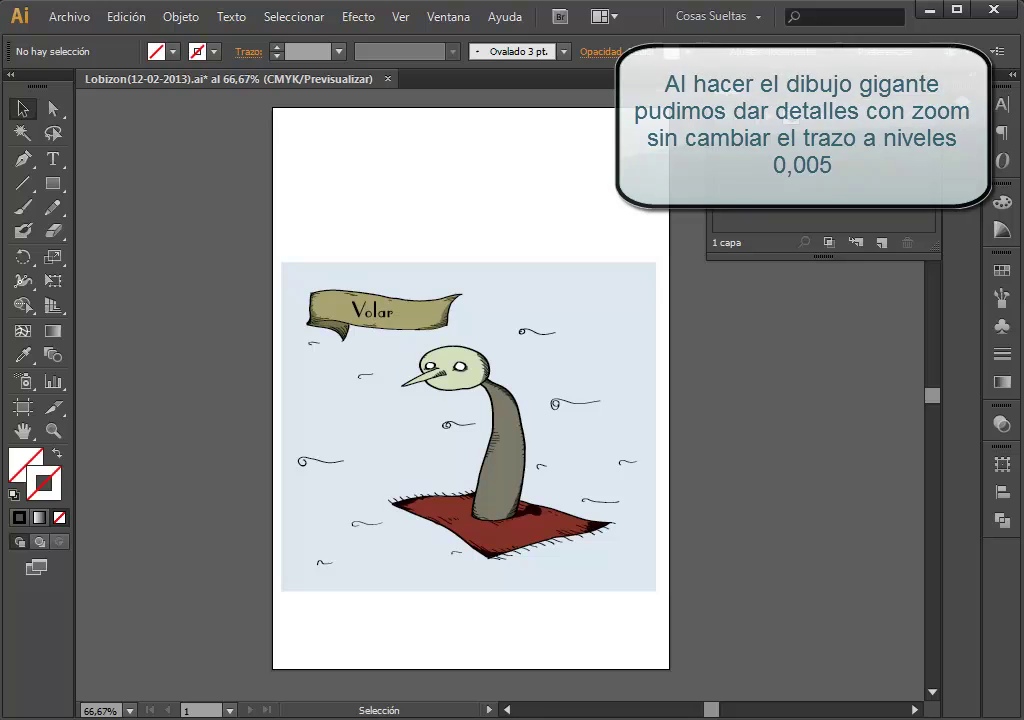
Step: Export the artwork as a JPEG file named NOMBRE
left_click(69, 17)
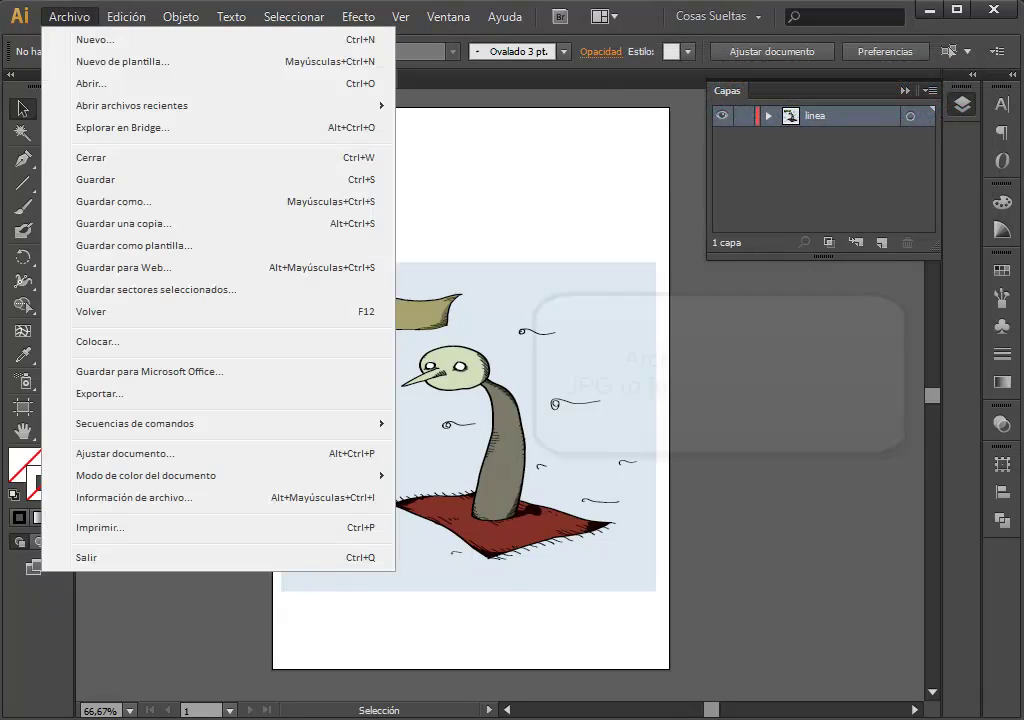
left_click(100, 393)
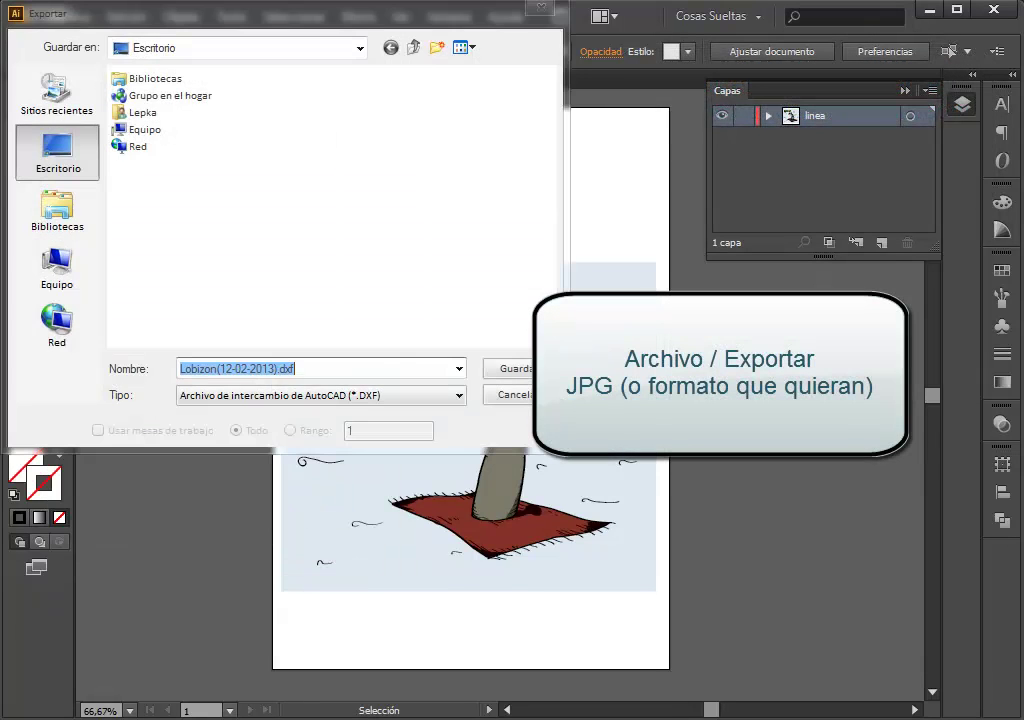
type("NOMBRE")
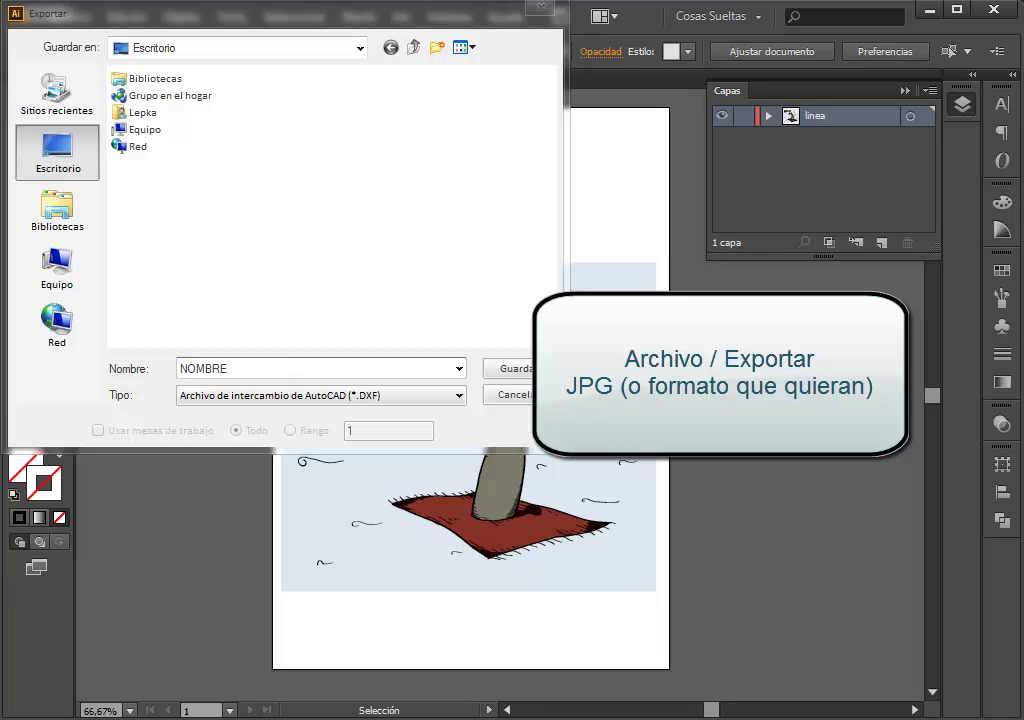
left_click(320, 395)
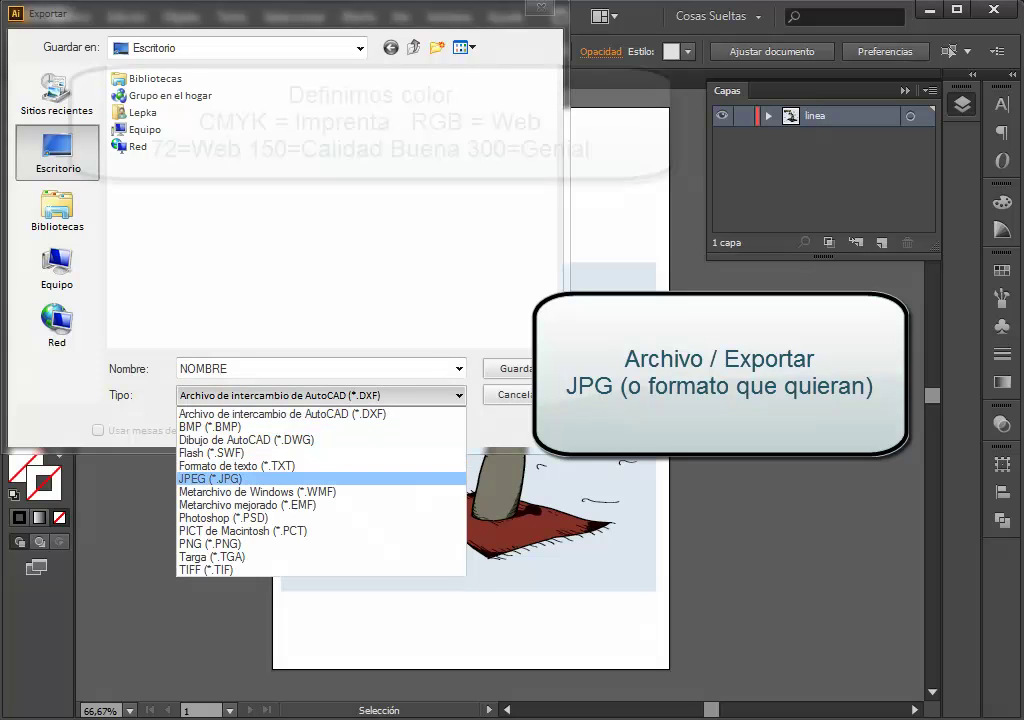
left_click(210, 478)
left_click(515, 368)
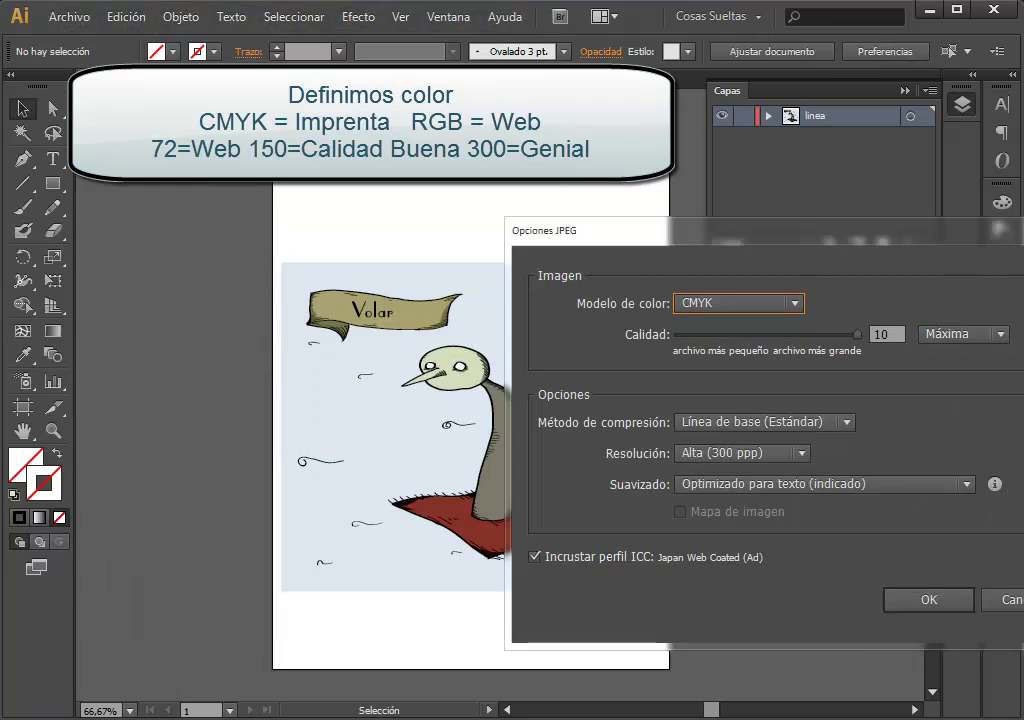
Step: In the JPEG options, keep CMYK colour and set resolution to Media (150 ppp)
left_click(365, 253)
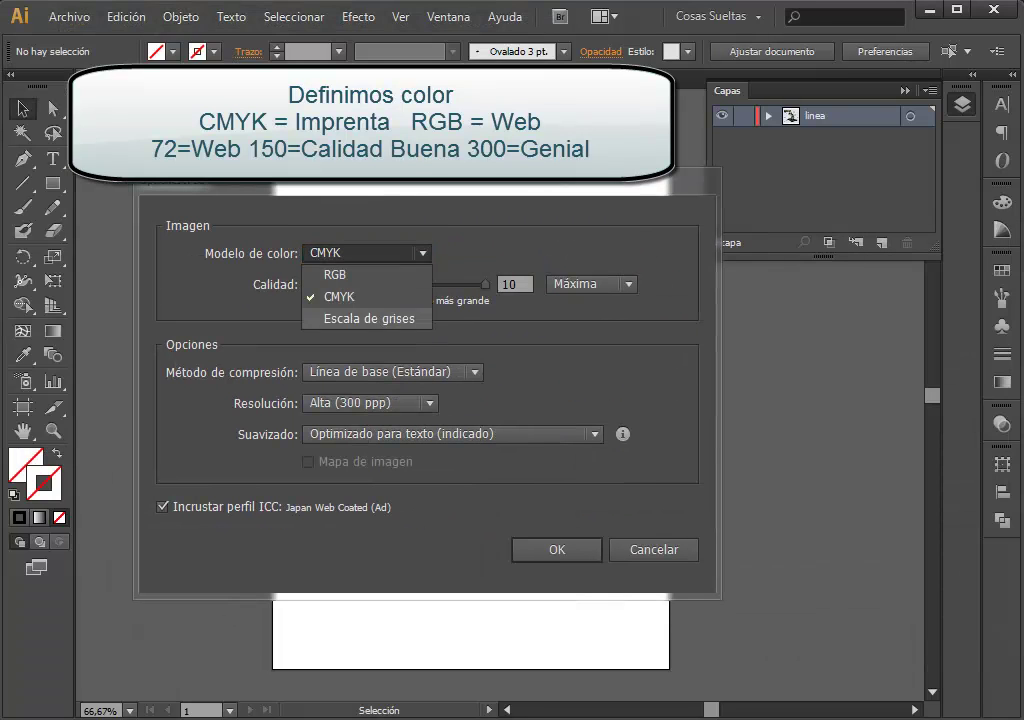
left_click(340, 296)
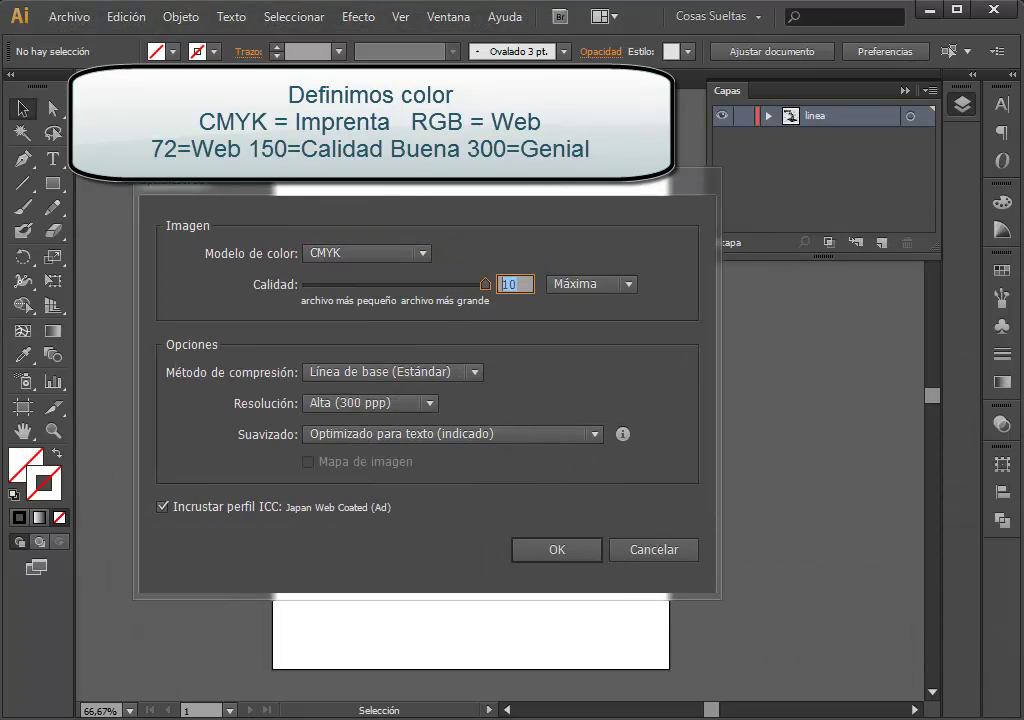
left_click(390, 372)
left_click(360, 393)
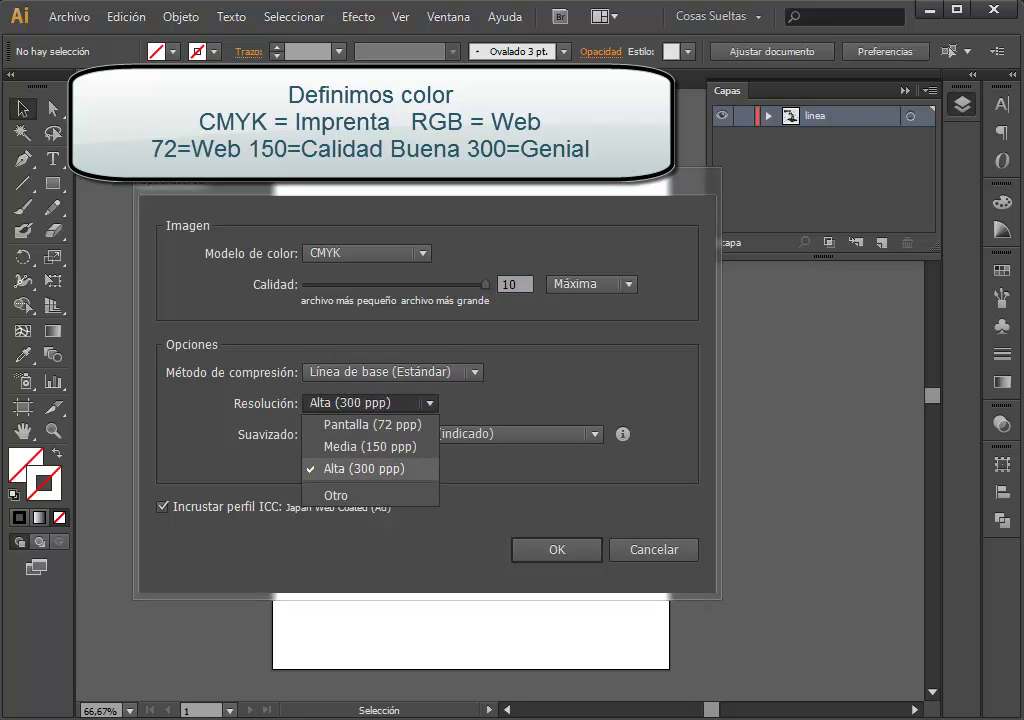
left_click(360, 446)
Step: Confirm the JPEG export, then delete the handwritten closing note from the page
key("Return")
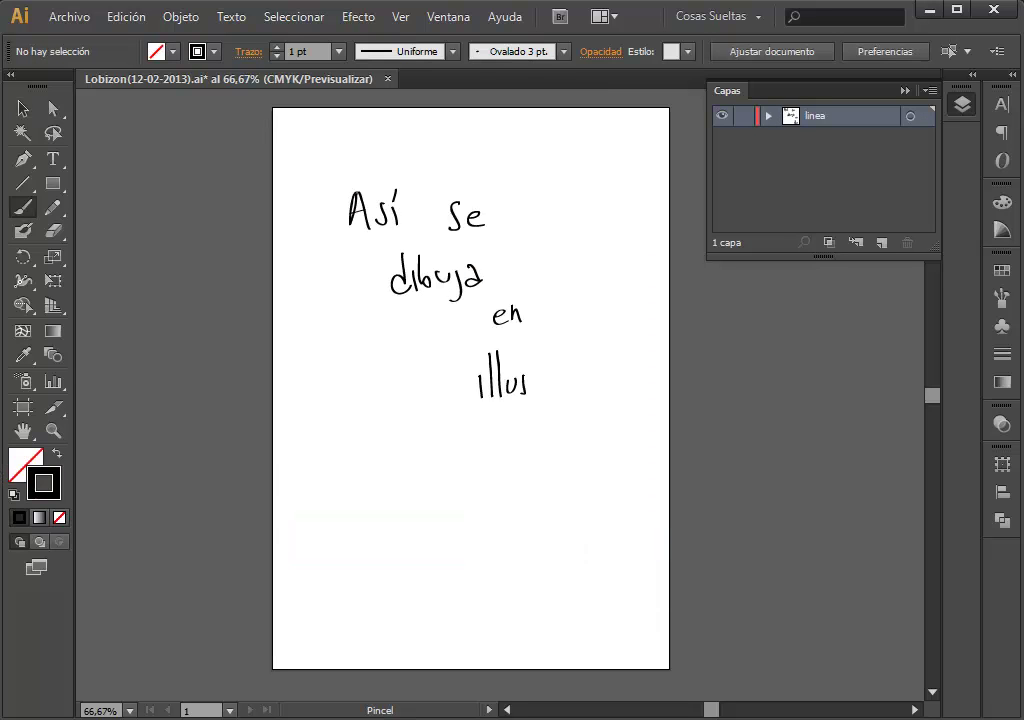
key("v")
key("ctrl+a")
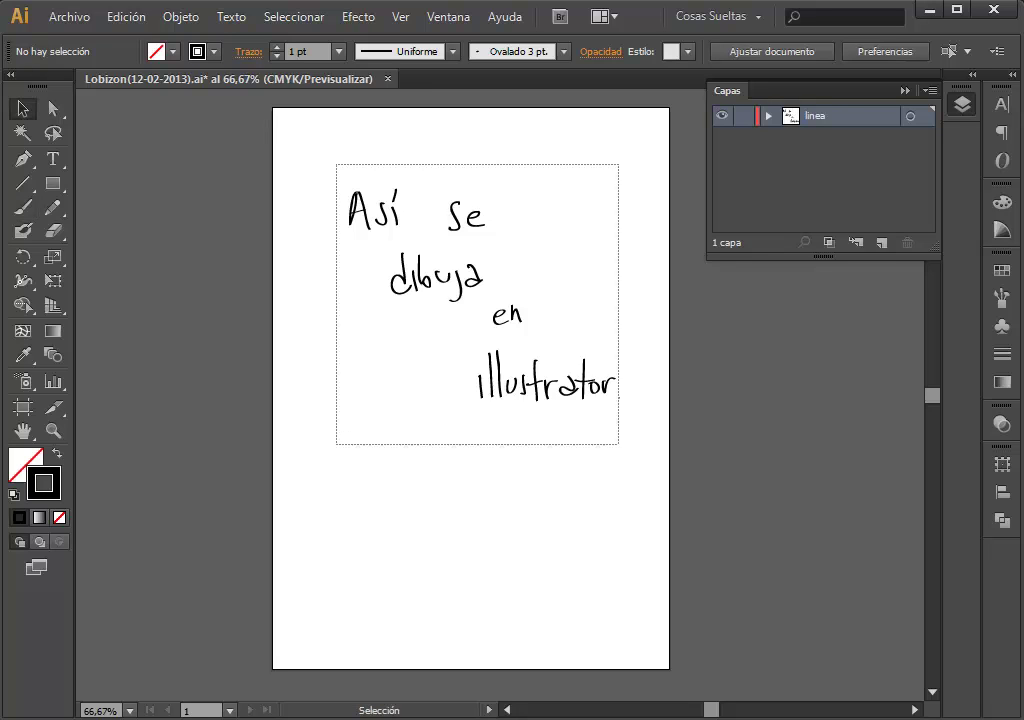
key("Delete")
Step: Hand-letter 'Fin.' on the page with the brush
key("b")
left_click_drag(399, 263, 401, 312)
left_click_drag(440, 298, 452, 297)
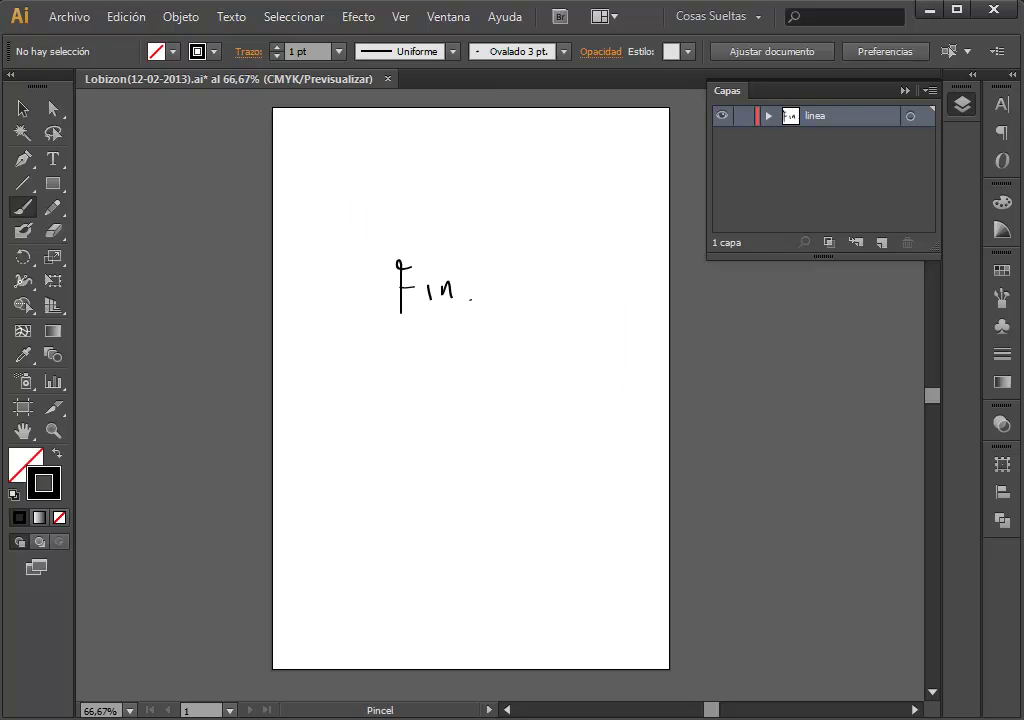